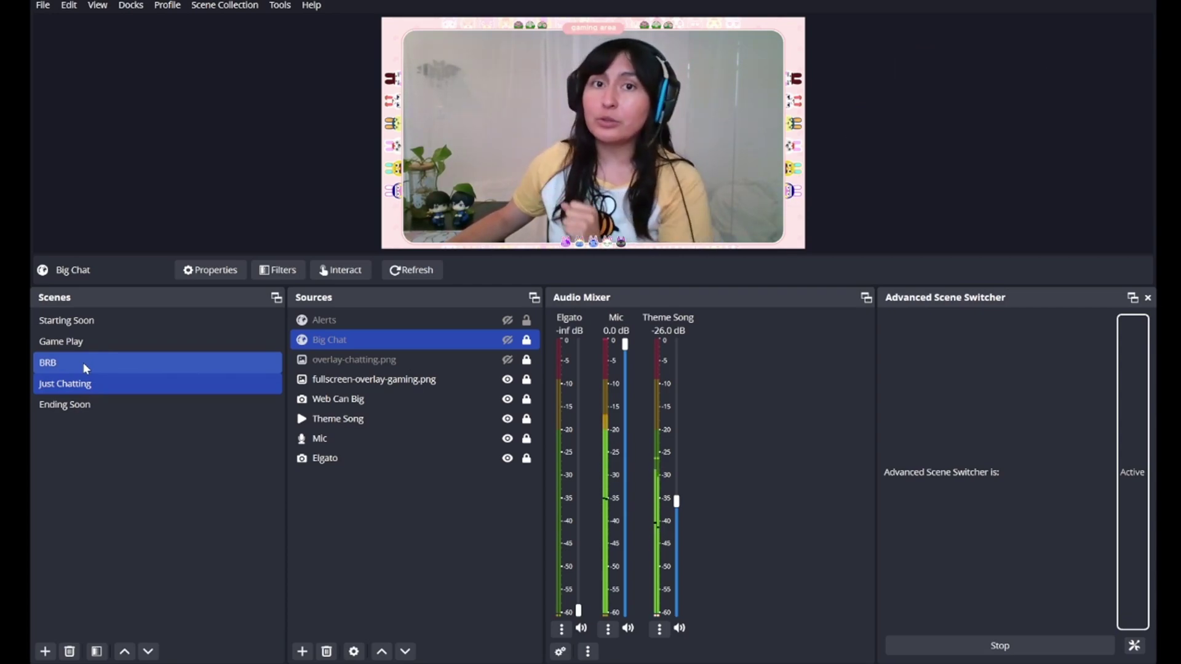
- Switch in turn to the BRB, Game Play, Starting Soon and Just Chatting scenes to preview each layout
{"action": "left_click", "coordinate": [83, 363]}
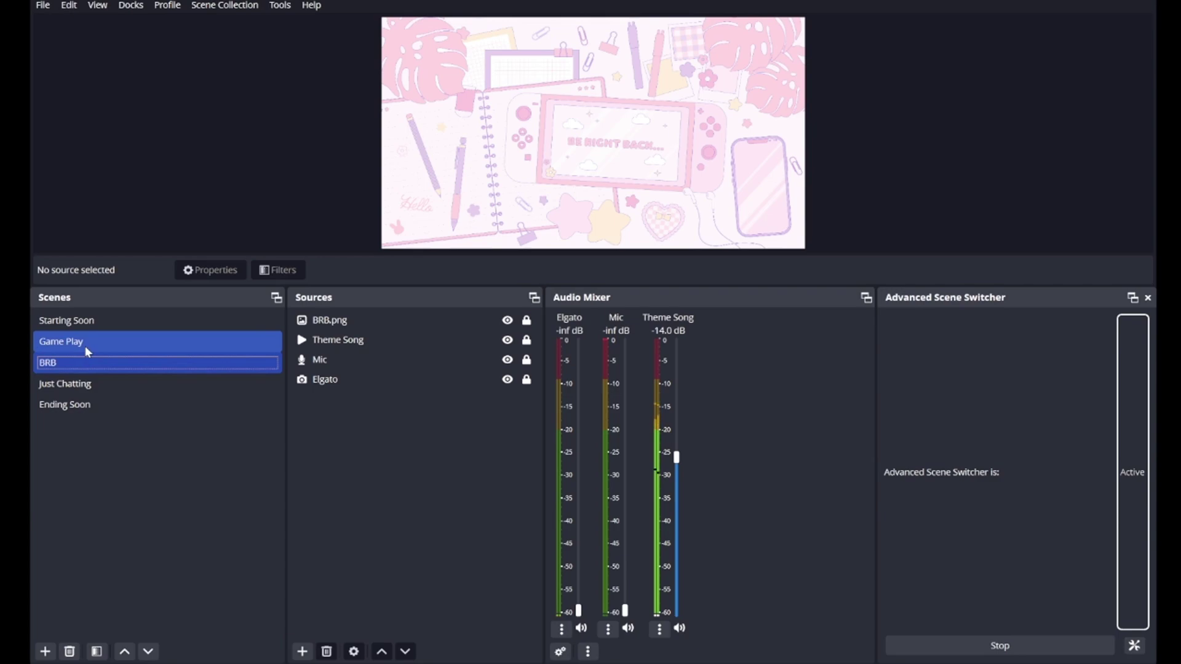
{"action": "left_click", "coordinate": [85, 345]}
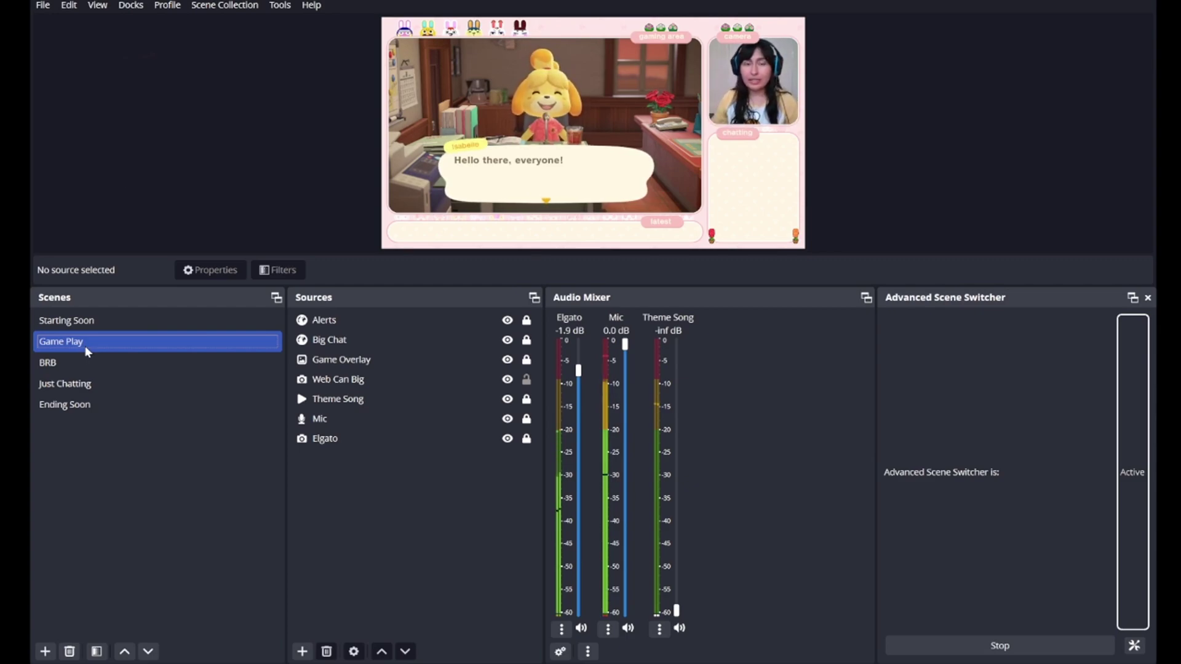
{"action": "left_click", "coordinate": [87, 327]}
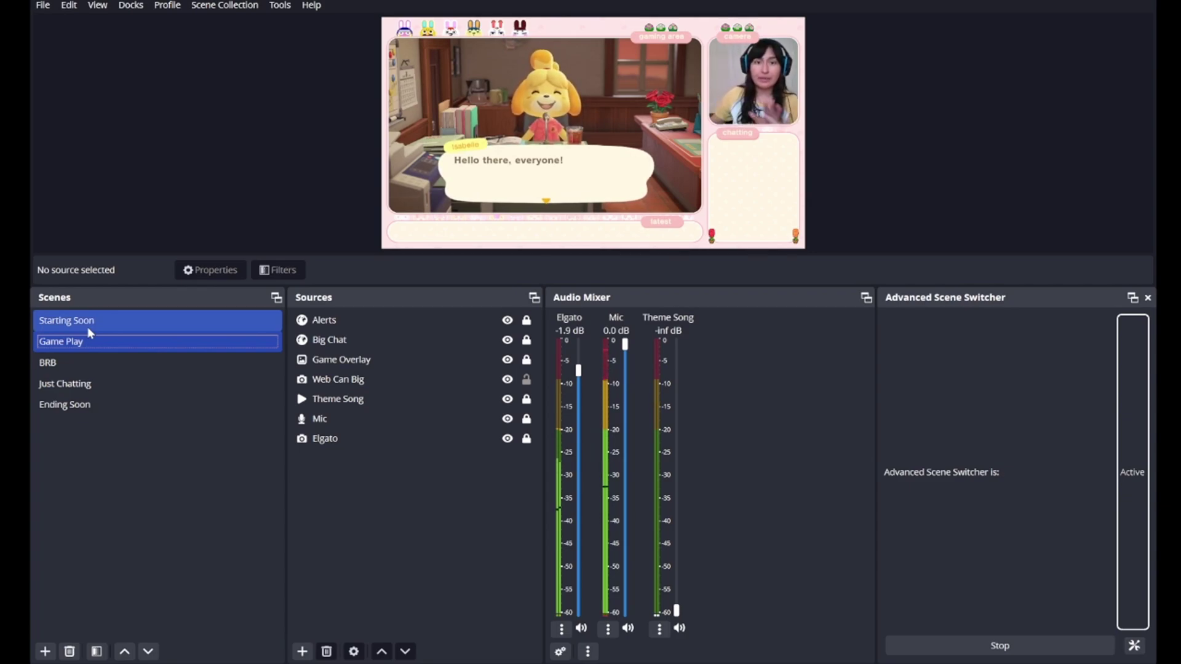
{"action": "left_click", "coordinate": [87, 327]}
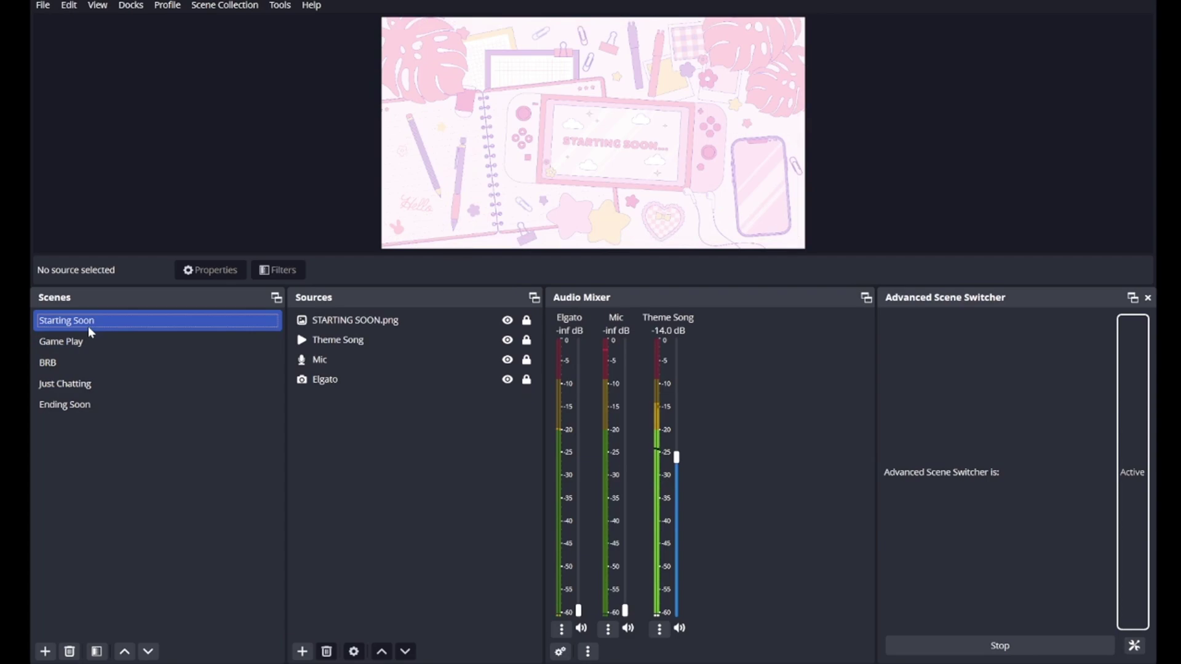
{"action": "left_click", "coordinate": [85, 383]}
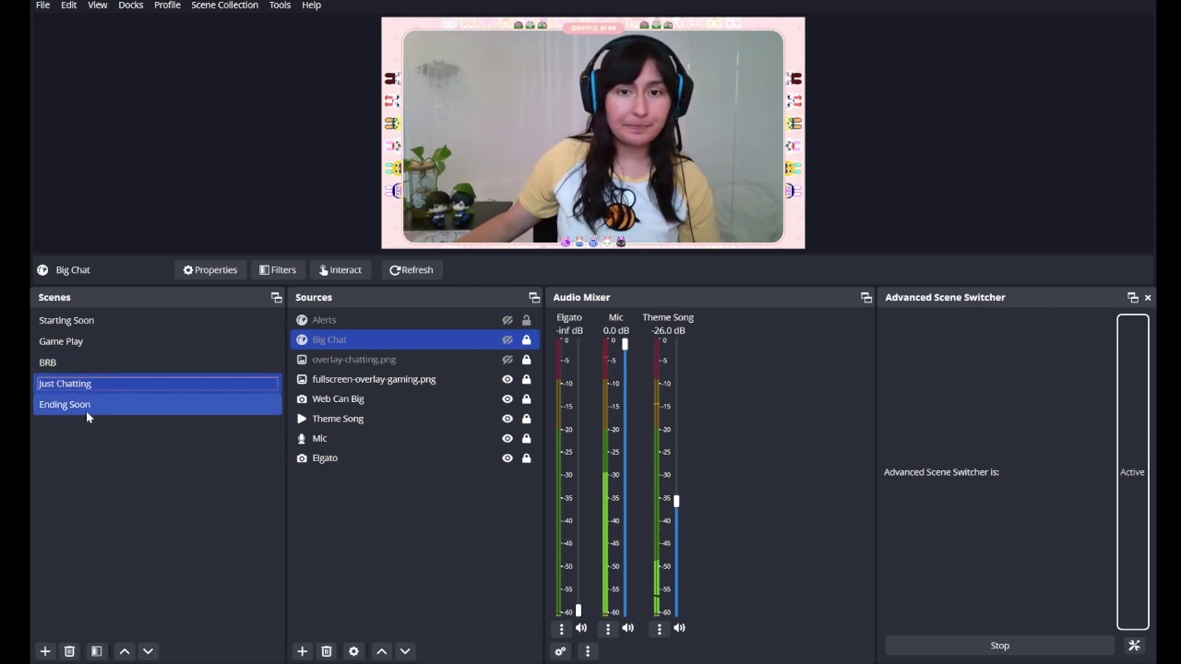
- Show the Ending Soon scene, then accept the forum cookie notice and scroll through the plugin's conditions and actions
{"action": "left_click", "coordinate": [86, 411]}
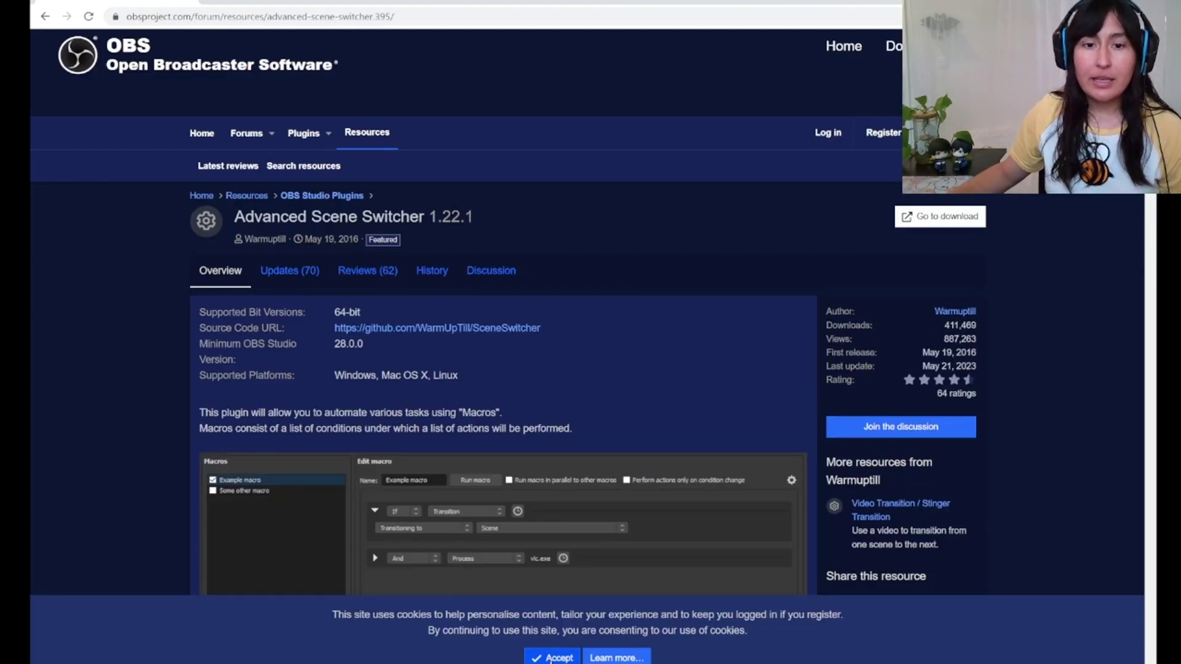
{"action": "left_click", "coordinate": [550, 658]}
{"action": "scroll", "coordinate": [151, 409], "scroll_direction": "down", "scroll_amount": 10}
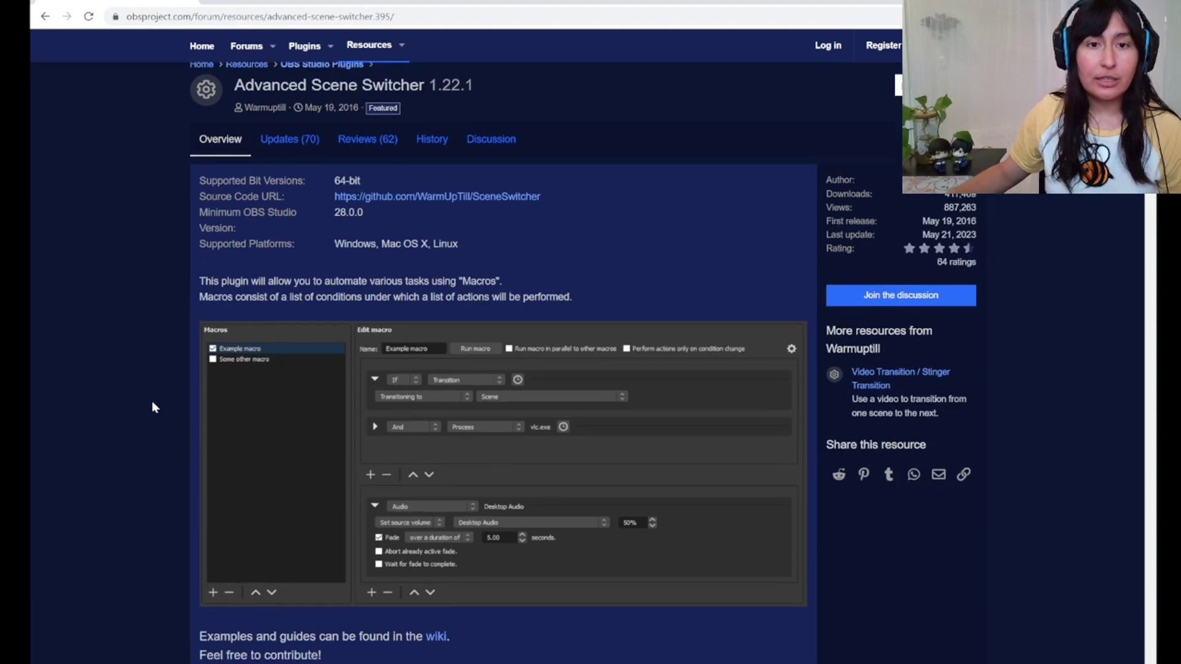
{"action": "scroll", "coordinate": [145, 397], "scroll_direction": "down", "scroll_amount": 7}
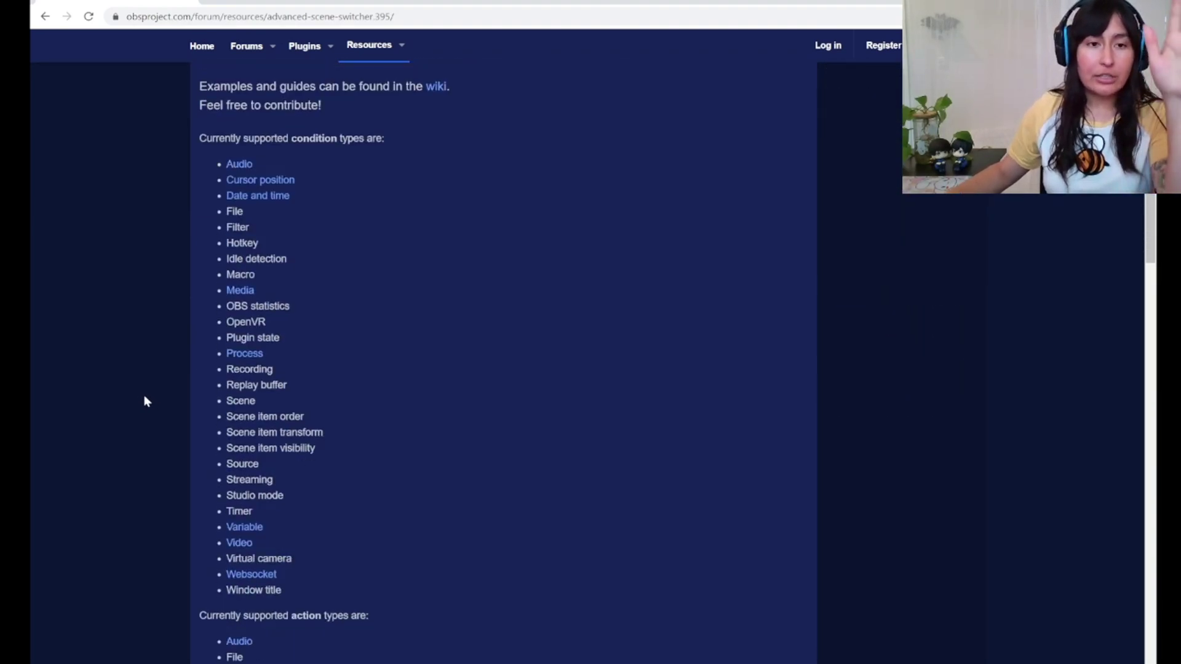
{"action": "scroll", "coordinate": [150, 395], "scroll_direction": "down", "scroll_amount": 7}
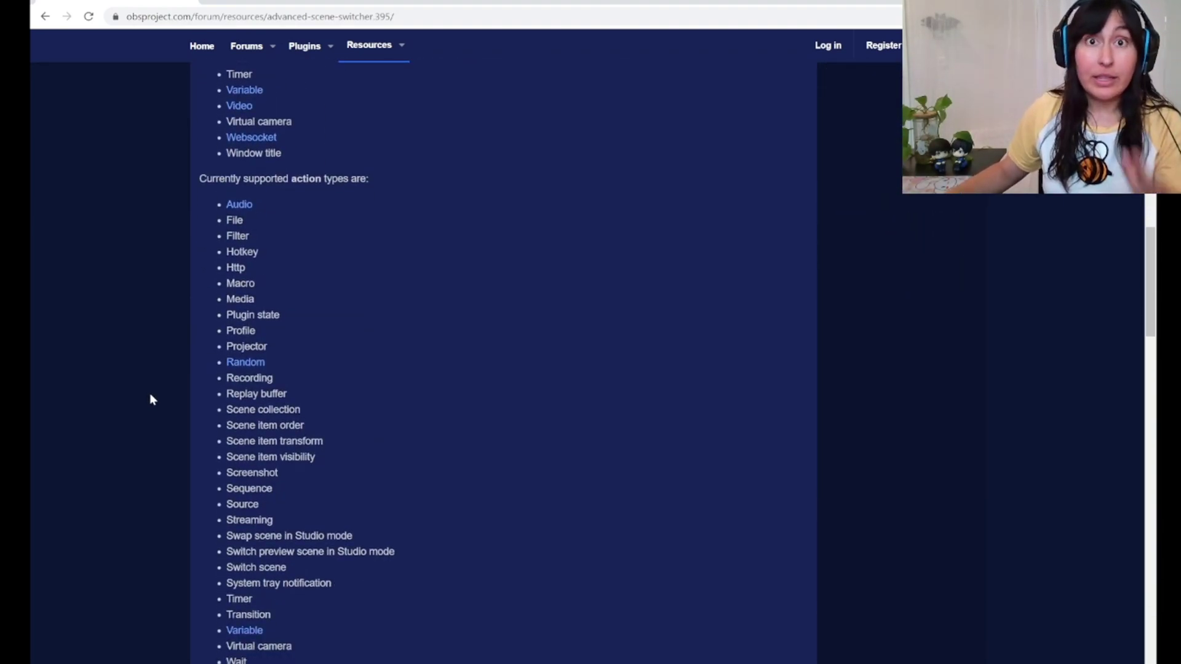
- Scroll back to the top of the Advanced Scene Switcher 1.22.1 plugin page
{"action": "scroll", "coordinate": [154, 394], "scroll_direction": "up", "scroll_amount": 4}
{"action": "scroll", "coordinate": [155, 395], "scroll_direction": "up", "scroll_amount": 20}
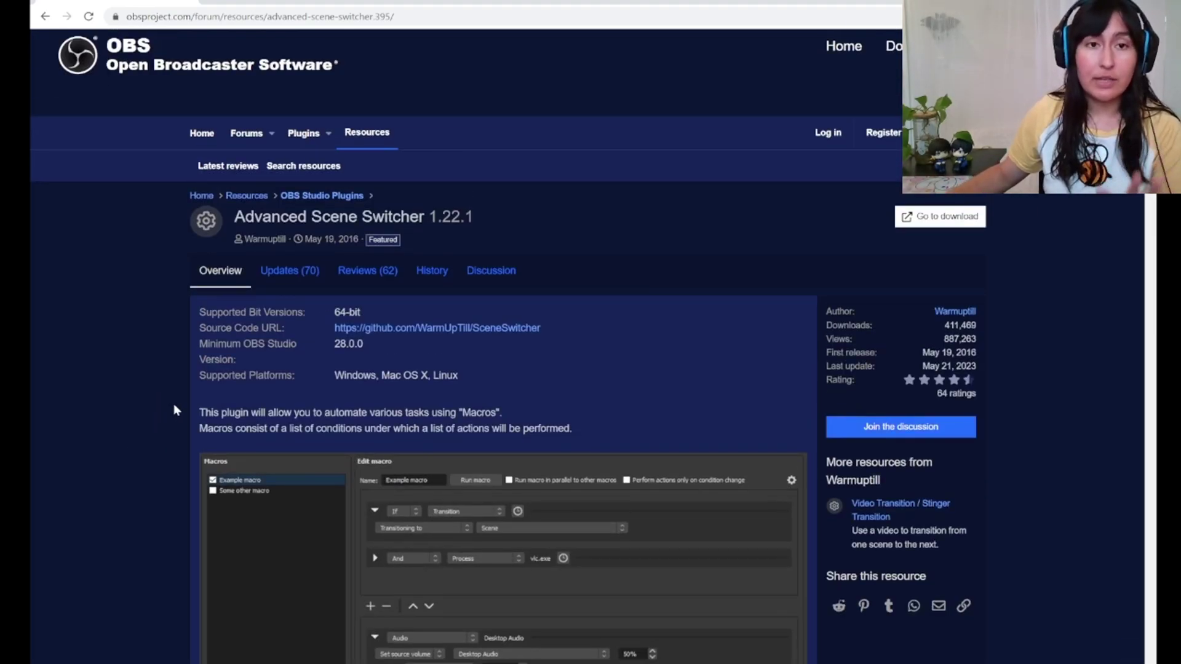
{"action": "scroll", "coordinate": [706, 296], "scroll_direction": "down", "scroll_amount": 2}
{"action": "scroll", "coordinate": [709, 292], "scroll_direction": "up", "scroll_amount": 2}
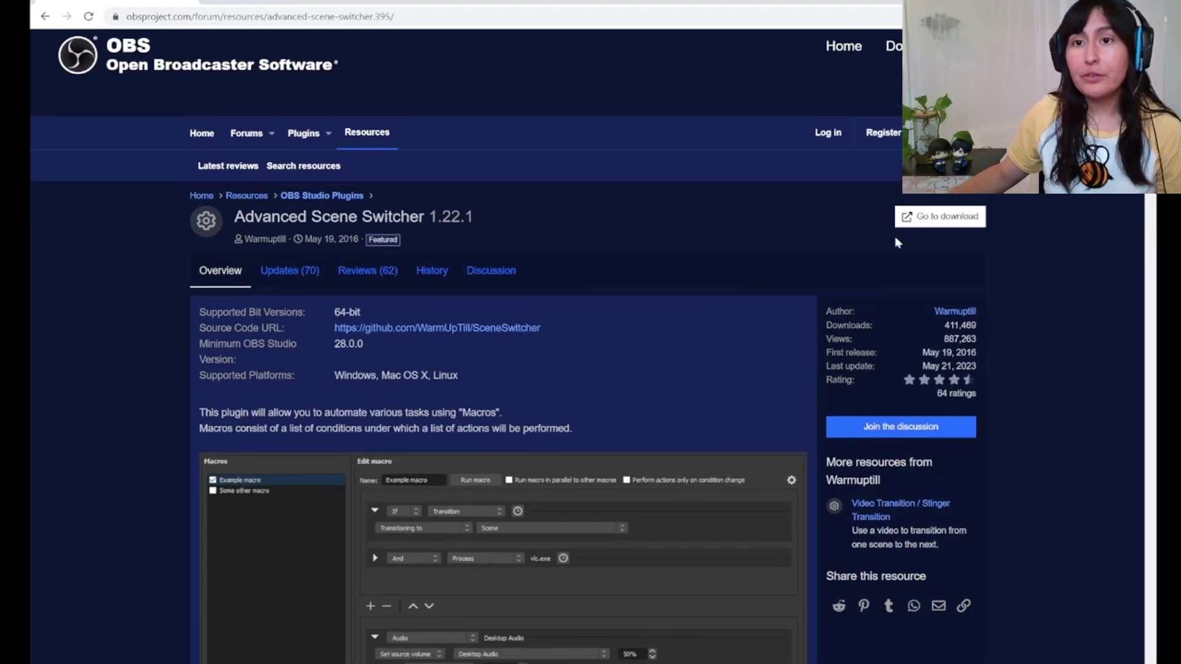
- Open the 1.22.1 release on GitHub and highlight advanced-scene-switcher-windows-x64-Installer.exe under Assets
{"action": "left_click", "coordinate": [927, 217]}
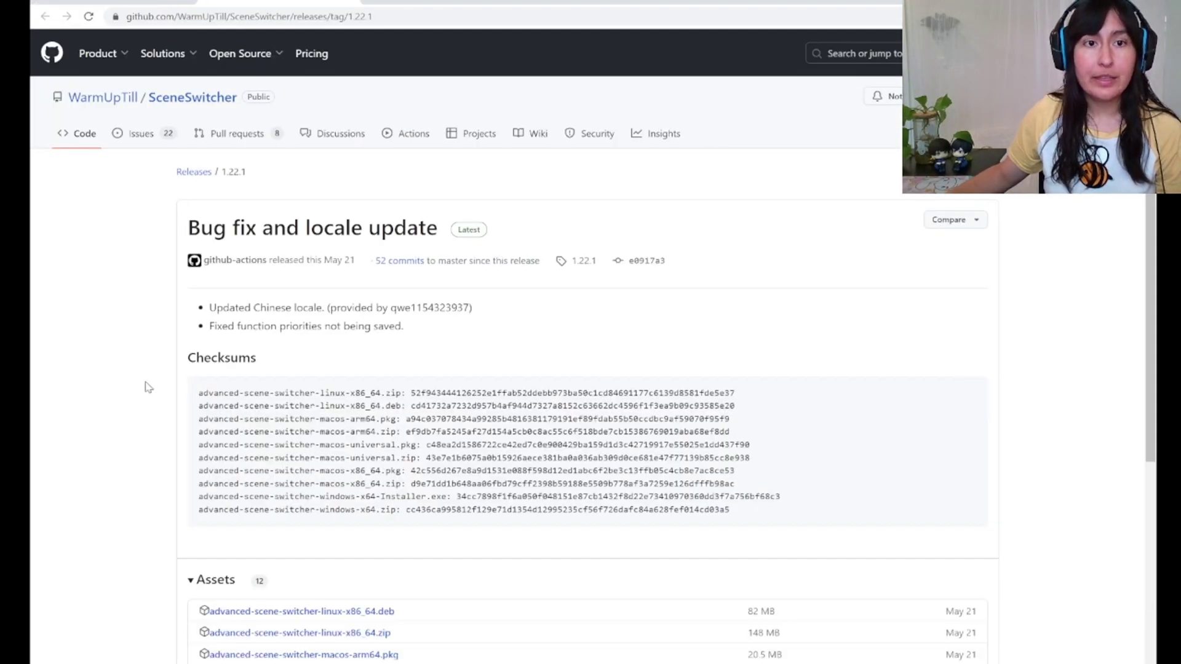
{"action": "scroll", "coordinate": [120, 380], "scroll_direction": "down", "scroll_amount": 5}
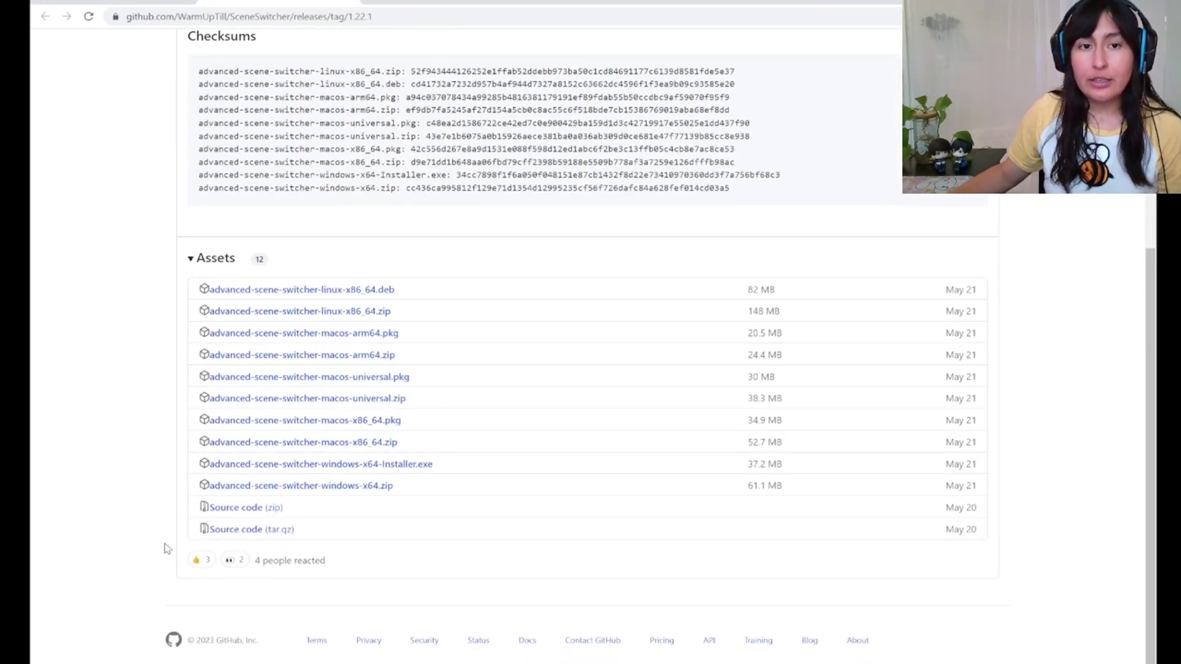
{"action": "left_click_drag", "start_coordinate": [451, 470], "coordinate": [186, 473]}
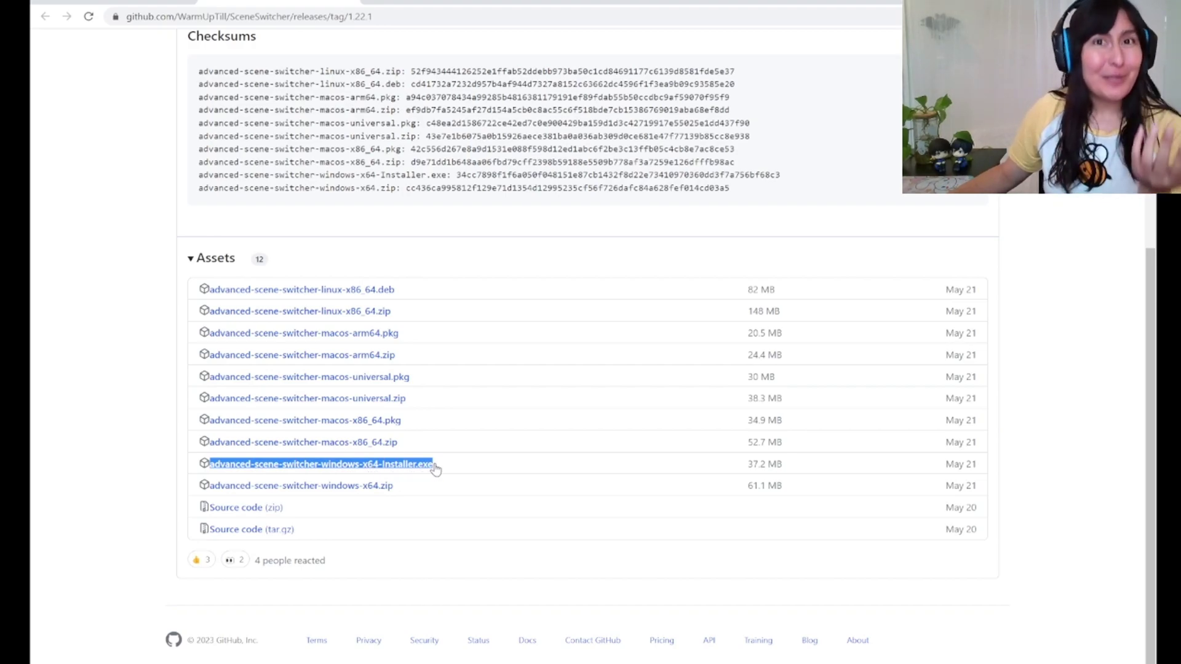
{"action": "left_click", "coordinate": [151, 473]}
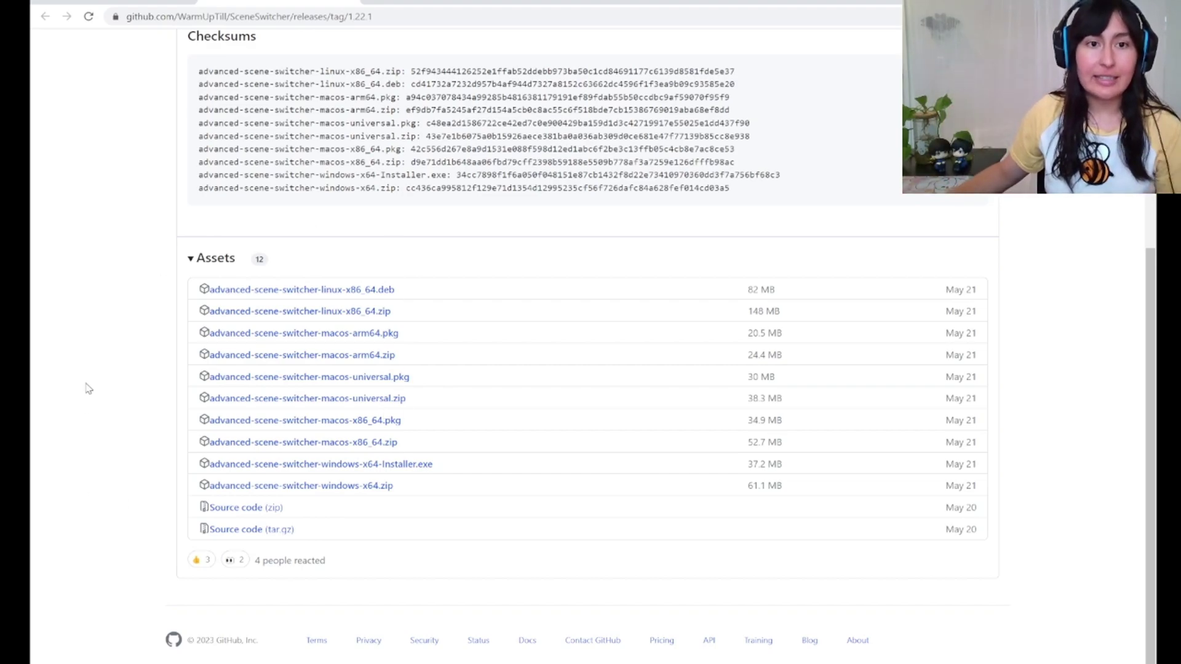
{"action": "scroll", "coordinate": [88, 387], "scroll_direction": "up", "scroll_amount": 2}
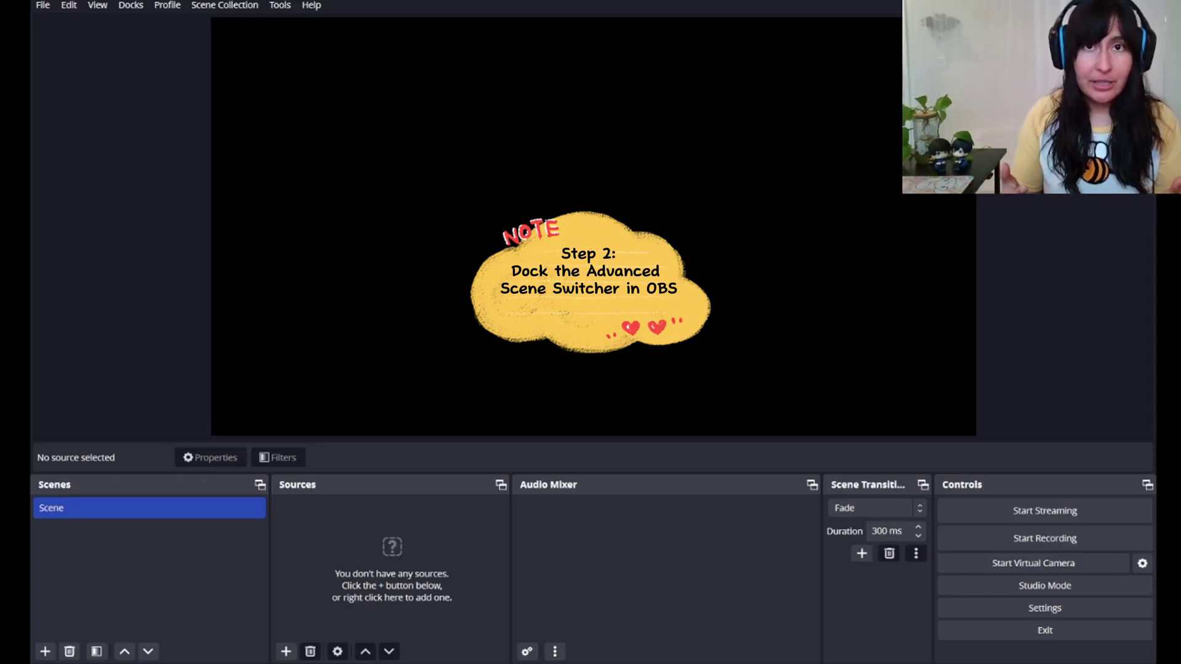
- Show the Advanced Scene Switcher panel from the Docks menu and dock it
{"action": "left_click", "coordinate": [130, 7]}
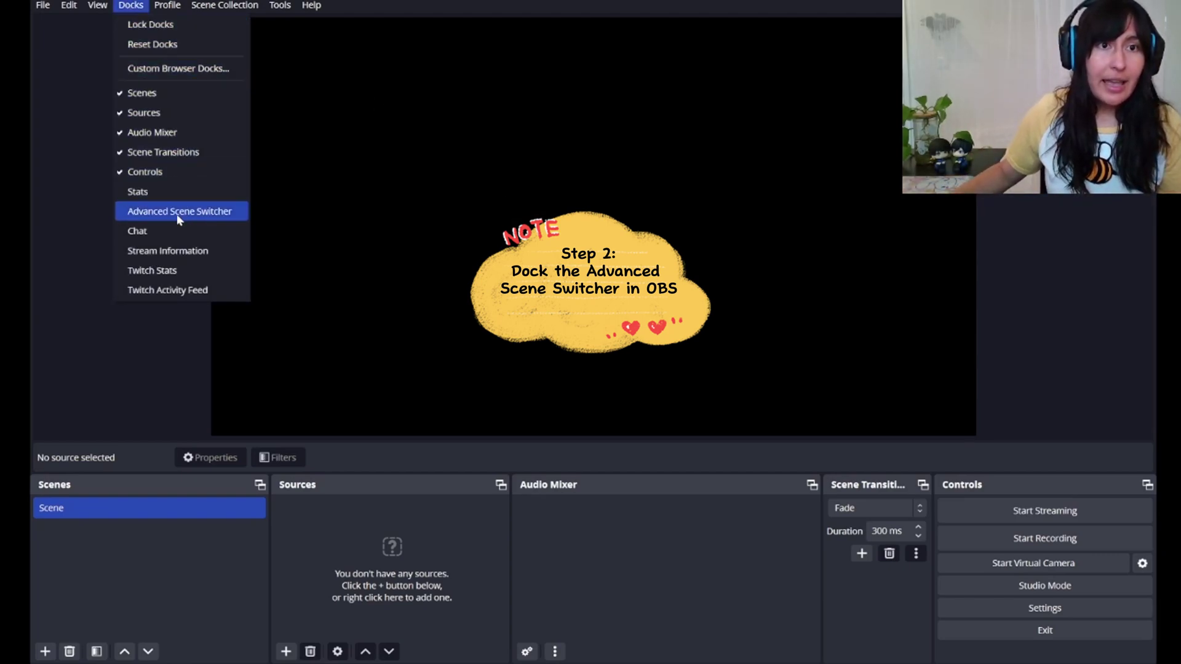
{"action": "left_click", "coordinate": [126, 212]}
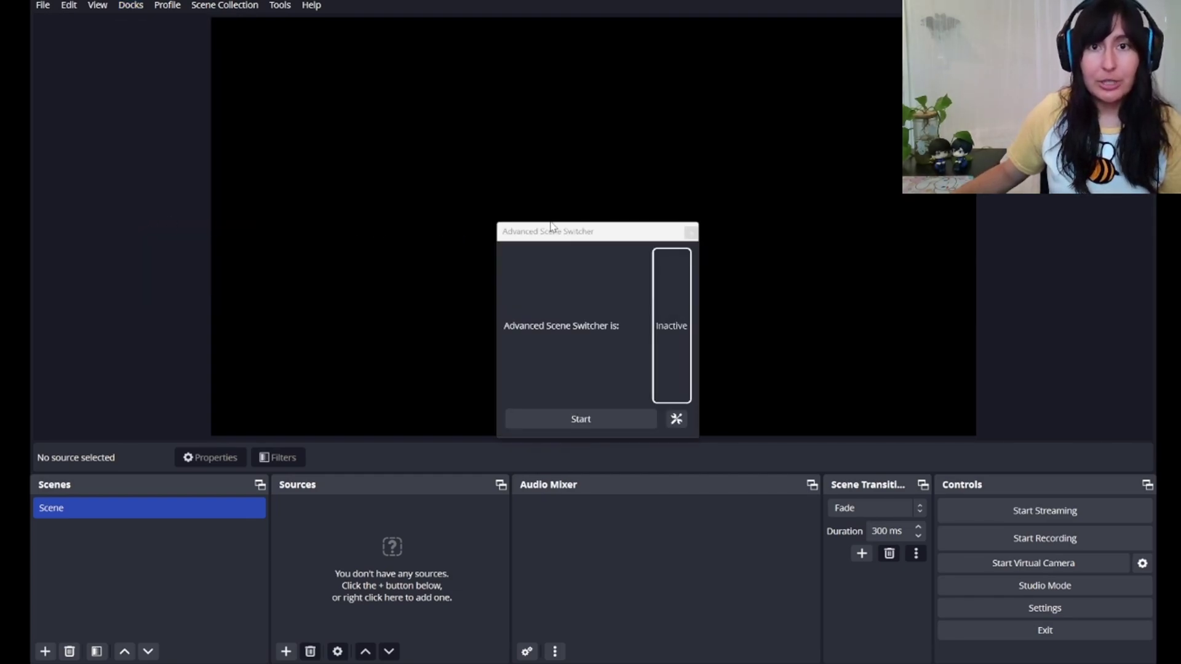
{"action": "left_click_drag", "start_coordinate": [564, 237], "coordinate": [792, 523]}
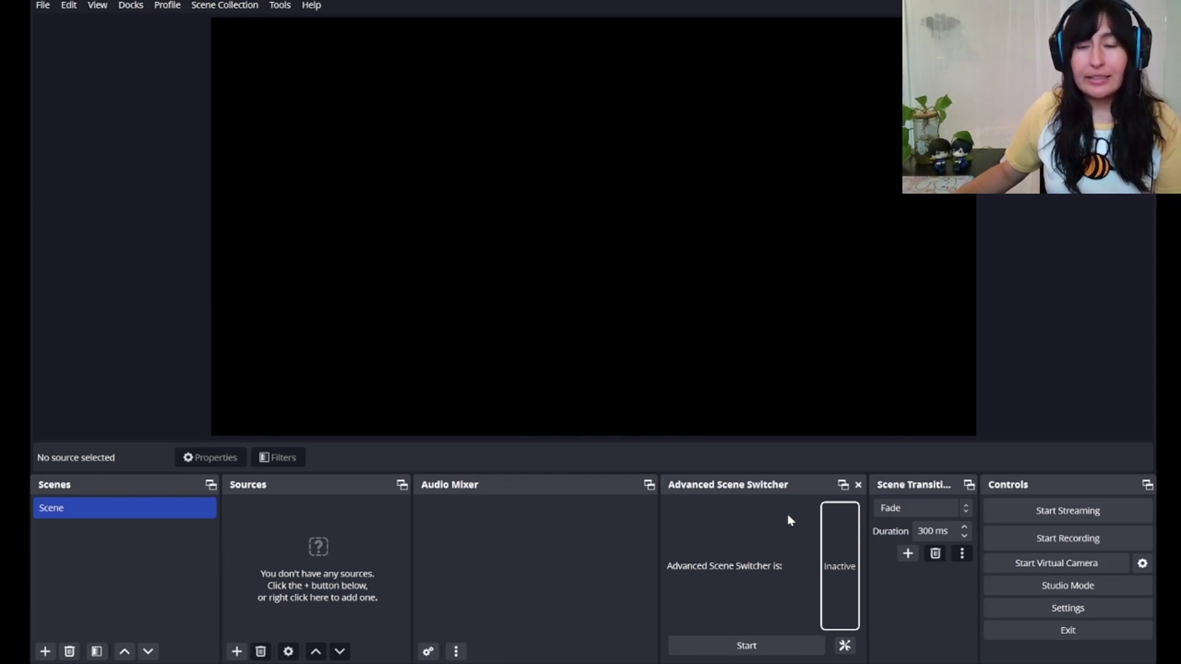
- Hide the Controls and Scene Transitions docks and make the docked panels taller
{"action": "left_click", "coordinate": [130, 7]}
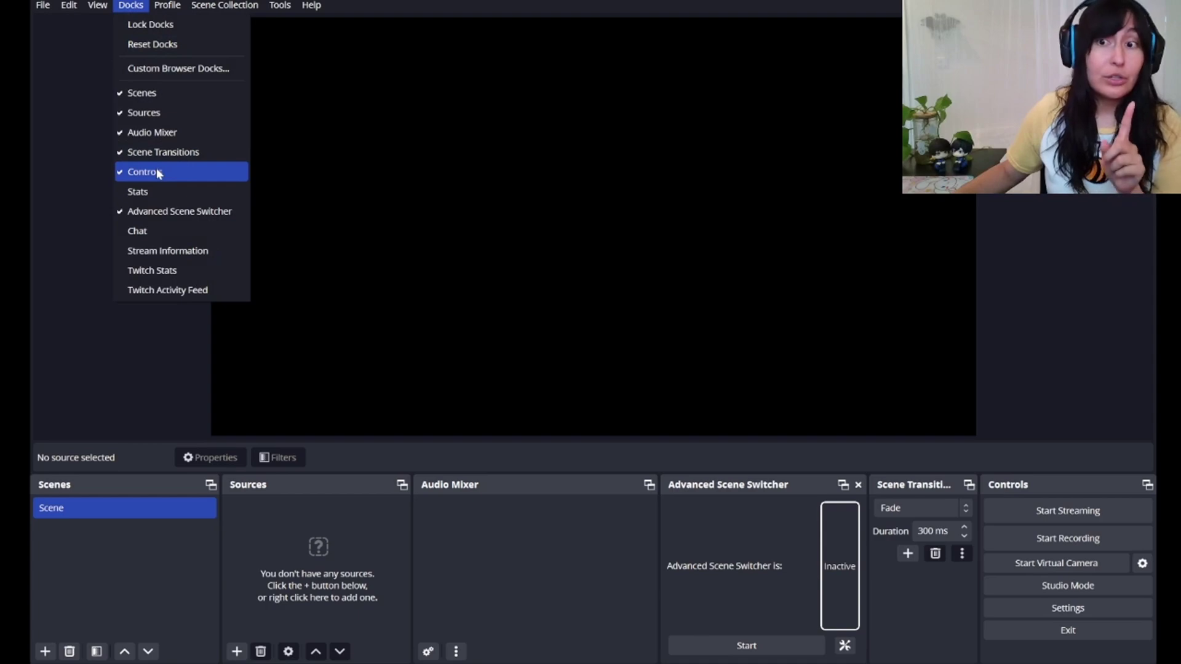
{"action": "left_click", "coordinate": [157, 172]}
{"action": "left_click", "coordinate": [128, 7]}
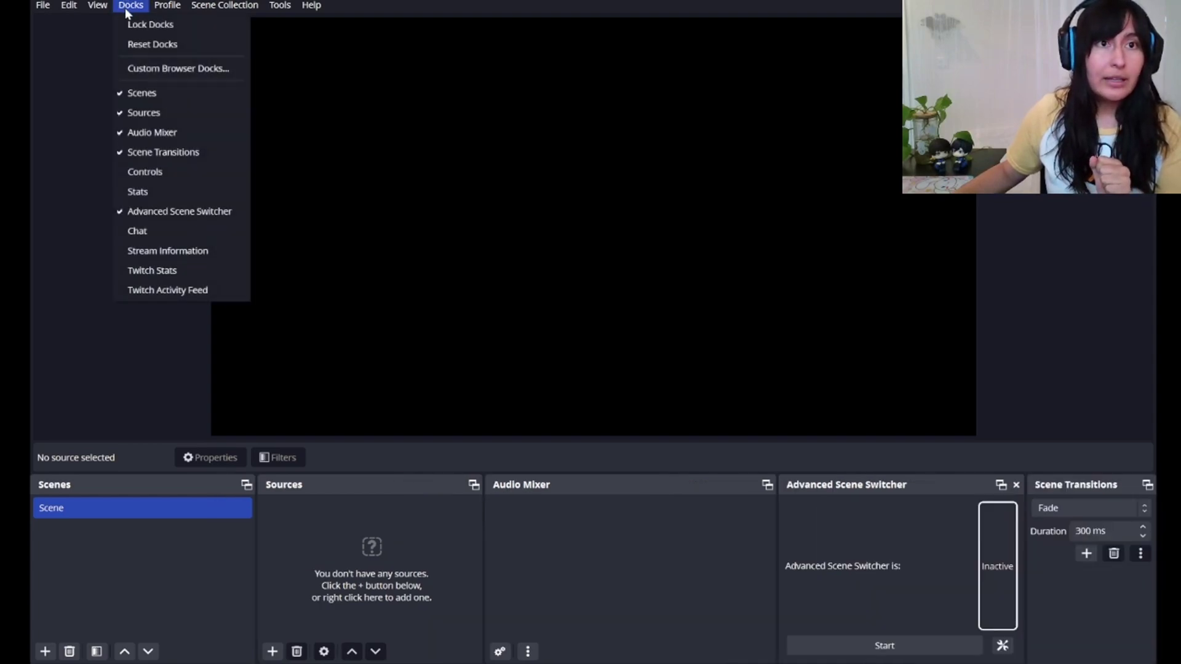
{"action": "left_click", "coordinate": [171, 151]}
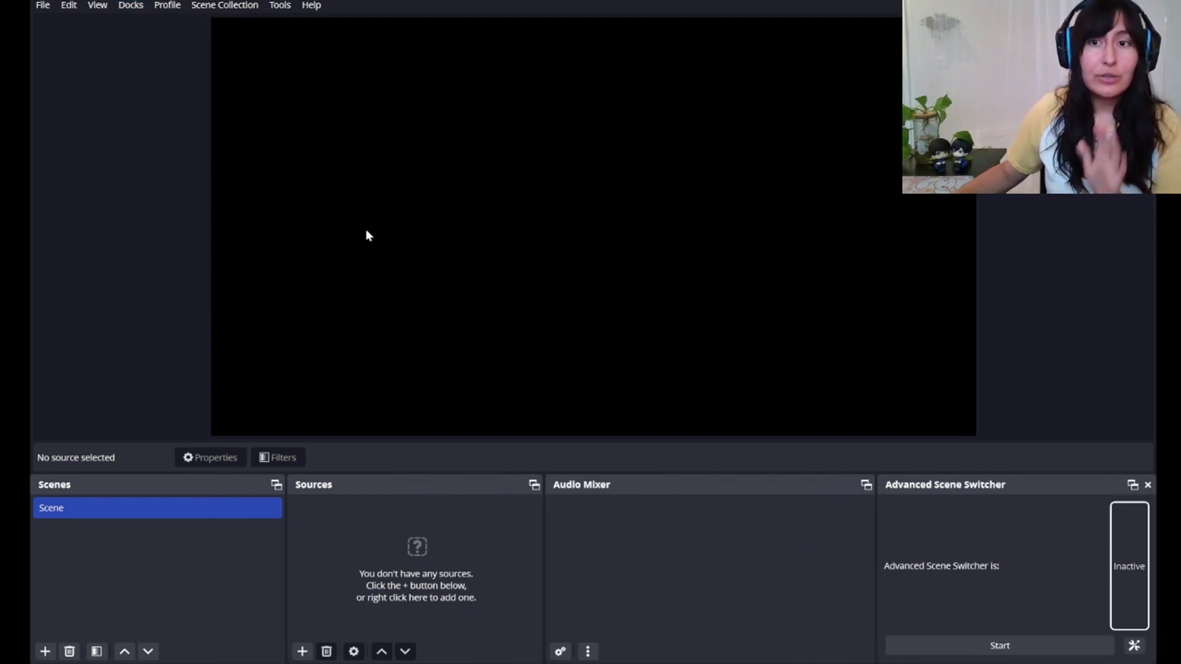
{"action": "left_click_drag", "start_coordinate": [553, 472], "coordinate": [567, 253]}
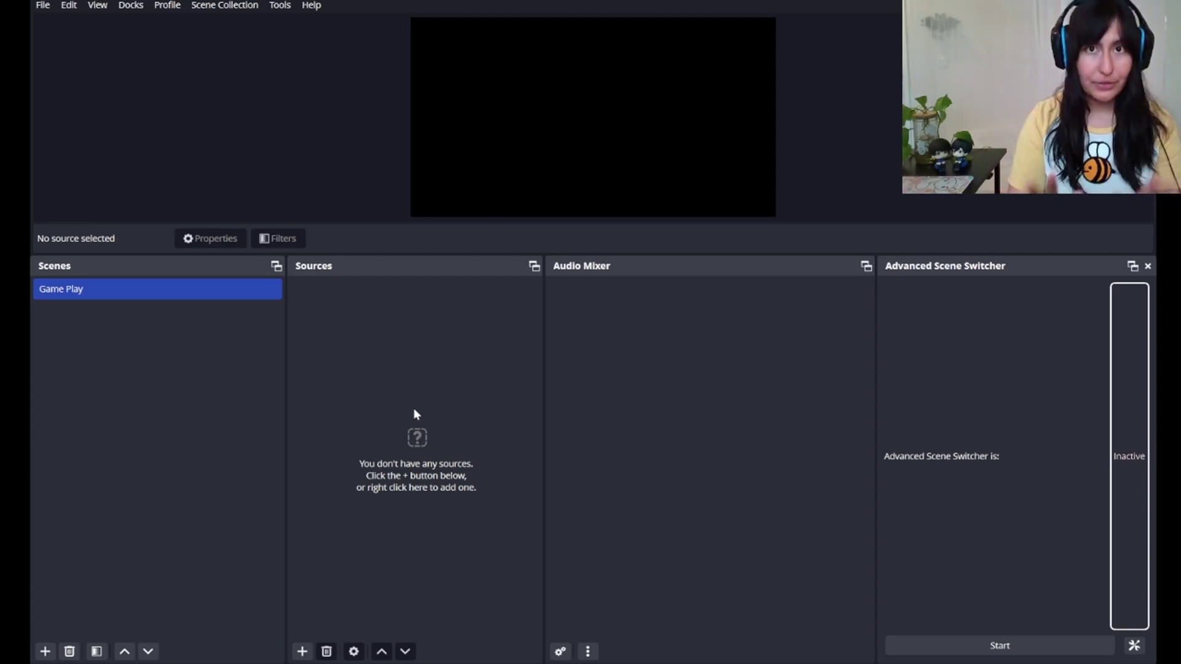
- Add a video capture device source named Elgato using the Game Capture HD60 S
{"action": "left_click", "coordinate": [302, 652]}
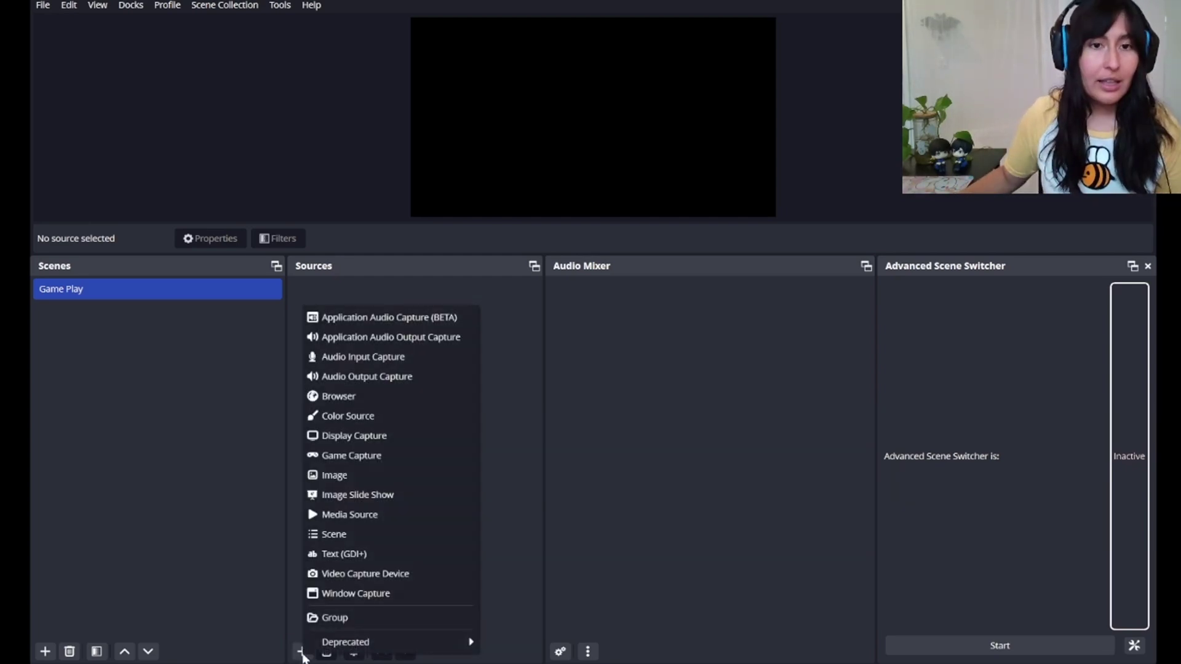
{"action": "left_click", "coordinate": [383, 574]}
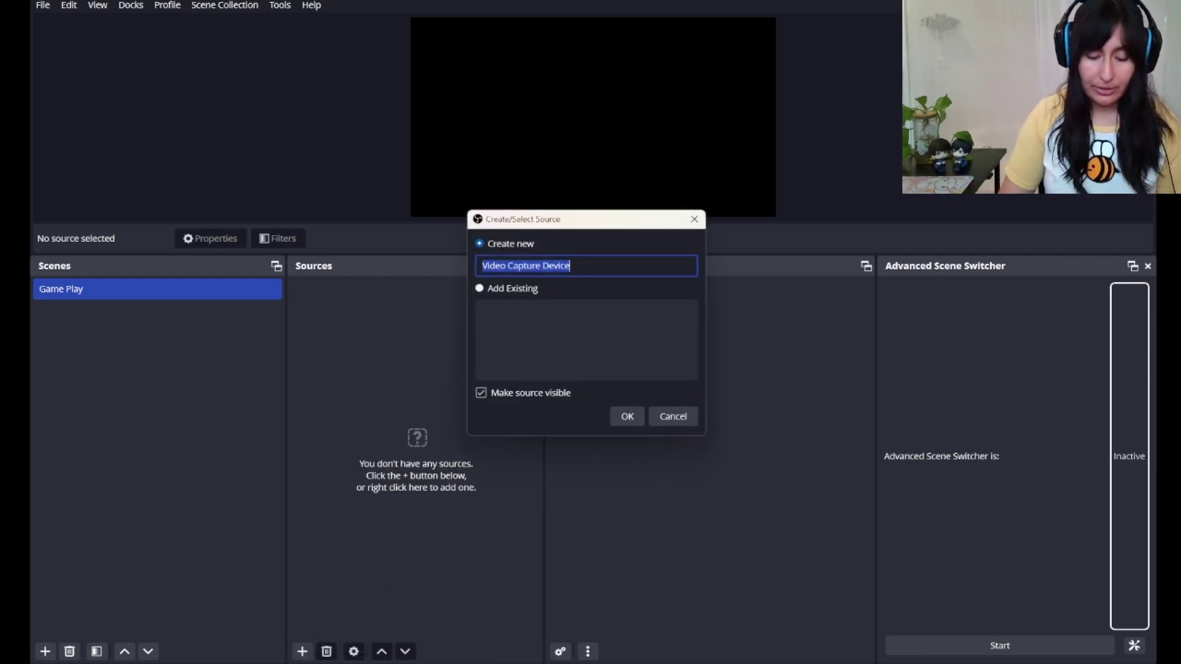
{"action": "type", "text": "Elgato"}
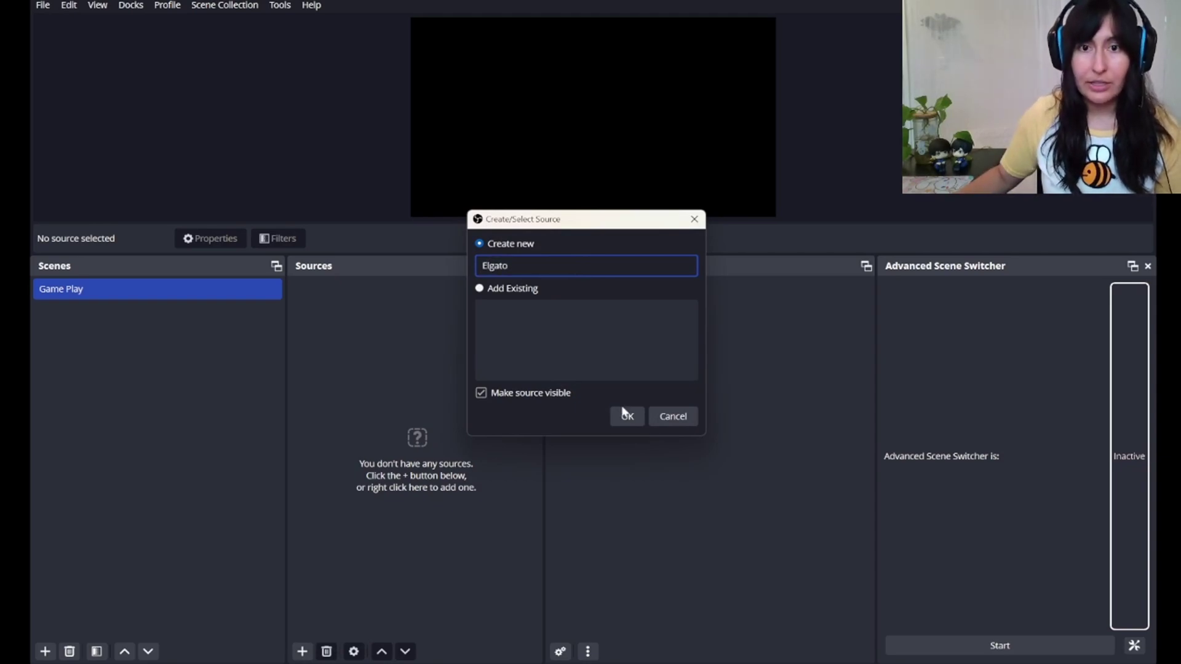
{"action": "left_click", "coordinate": [626, 416]}
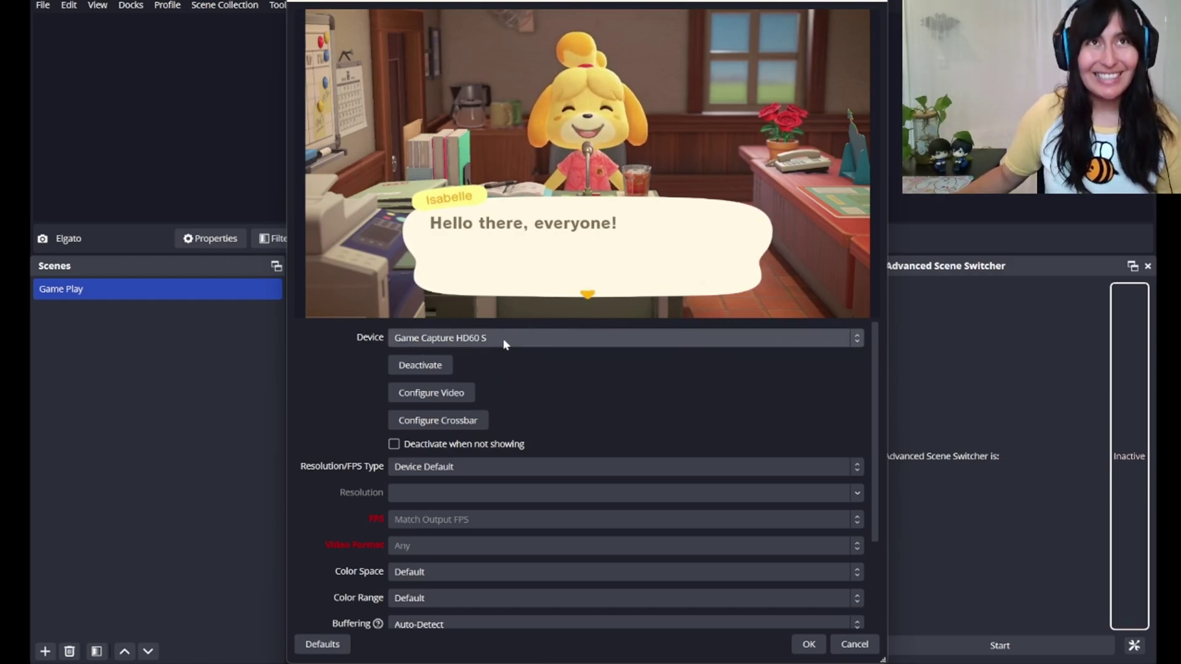
{"action": "left_click", "coordinate": [808, 644]}
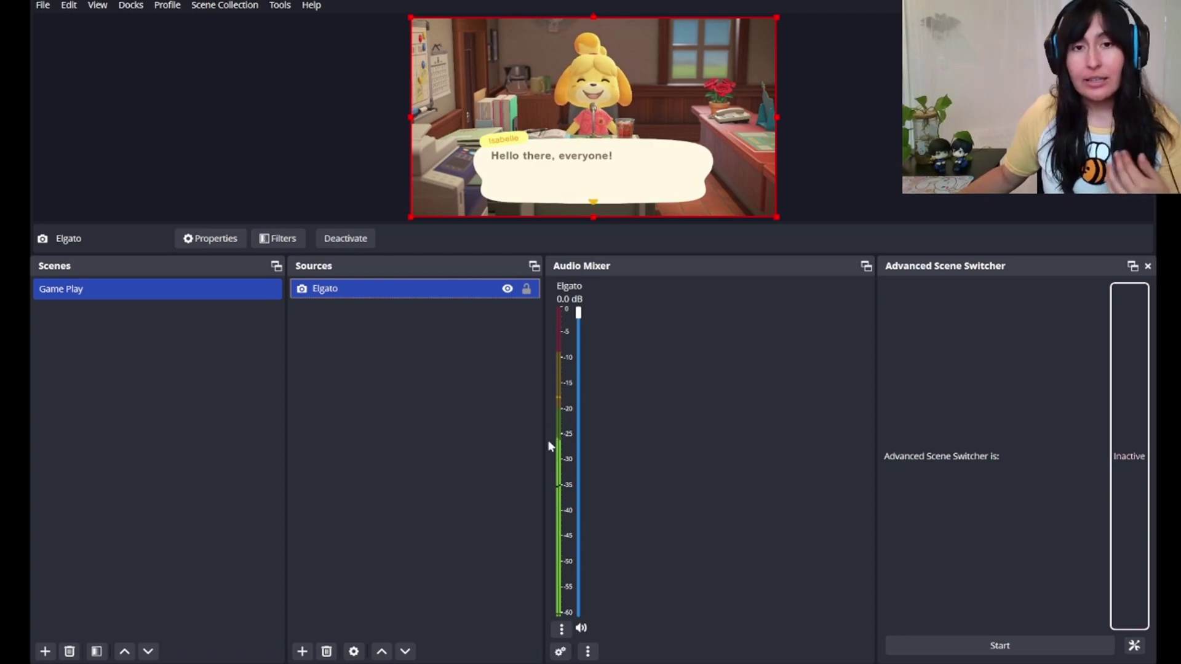
- Set Elgato audio monitoring to Monitor and Output, lower it to -10.8 dB, and mute it
{"action": "left_click", "coordinate": [561, 653]}
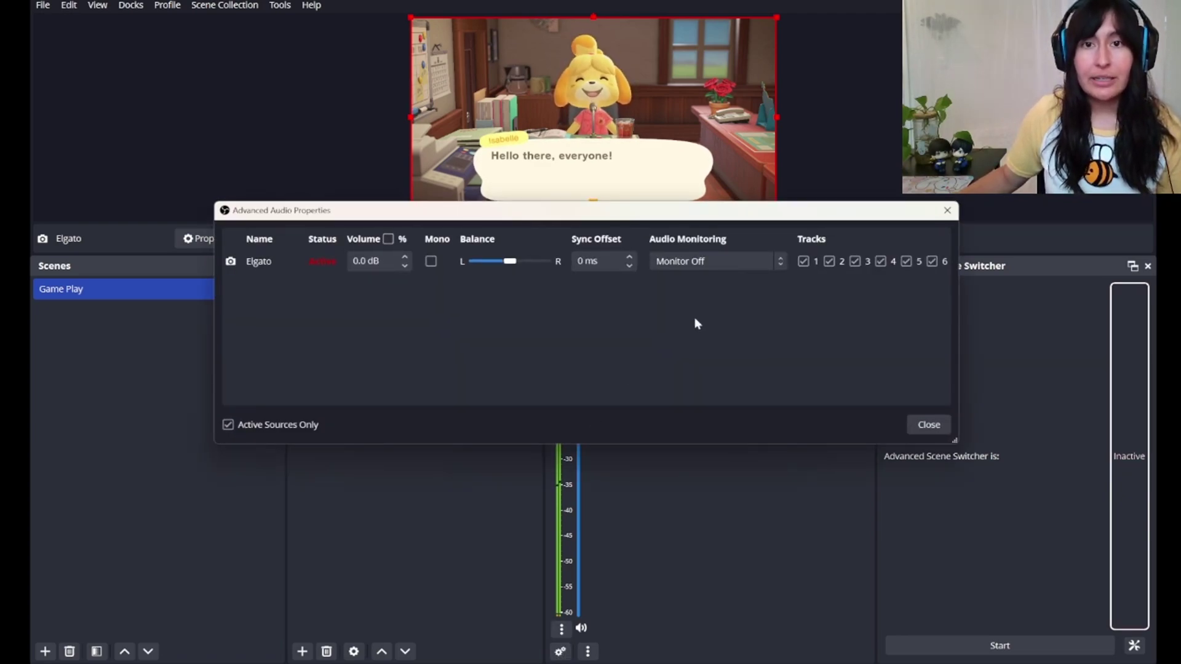
{"action": "left_click", "coordinate": [720, 263]}
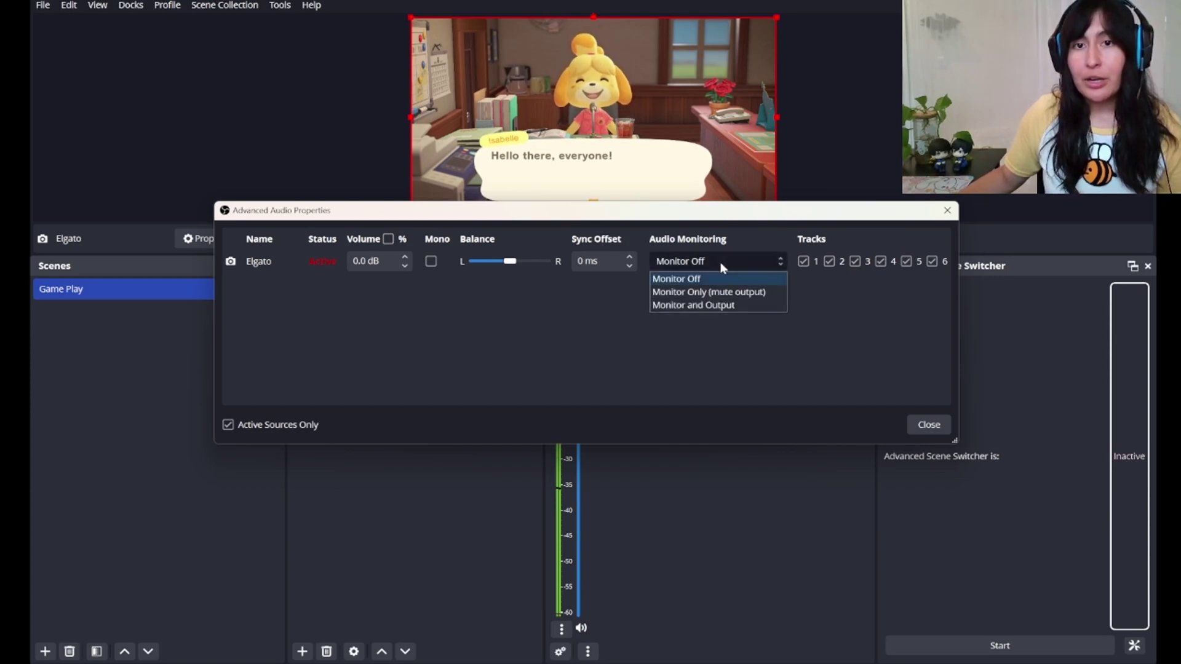
{"action": "left_click", "coordinate": [701, 305]}
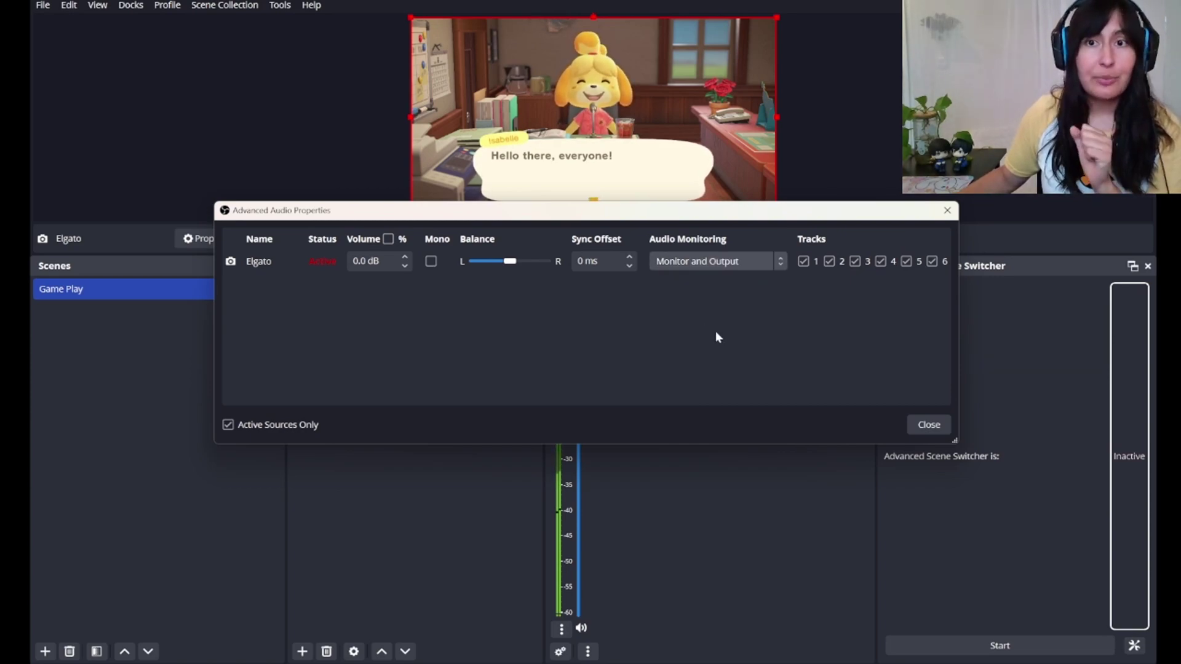
{"action": "left_click", "coordinate": [928, 425]}
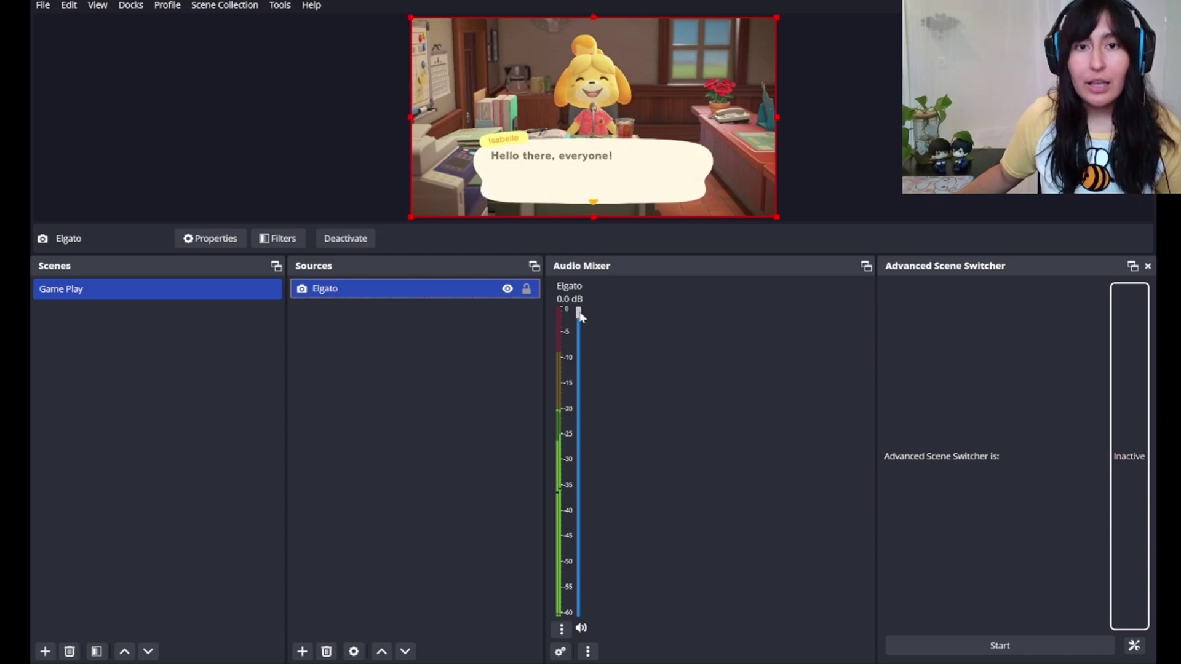
{"action": "left_click_drag", "start_coordinate": [577, 311], "coordinate": [577, 425]}
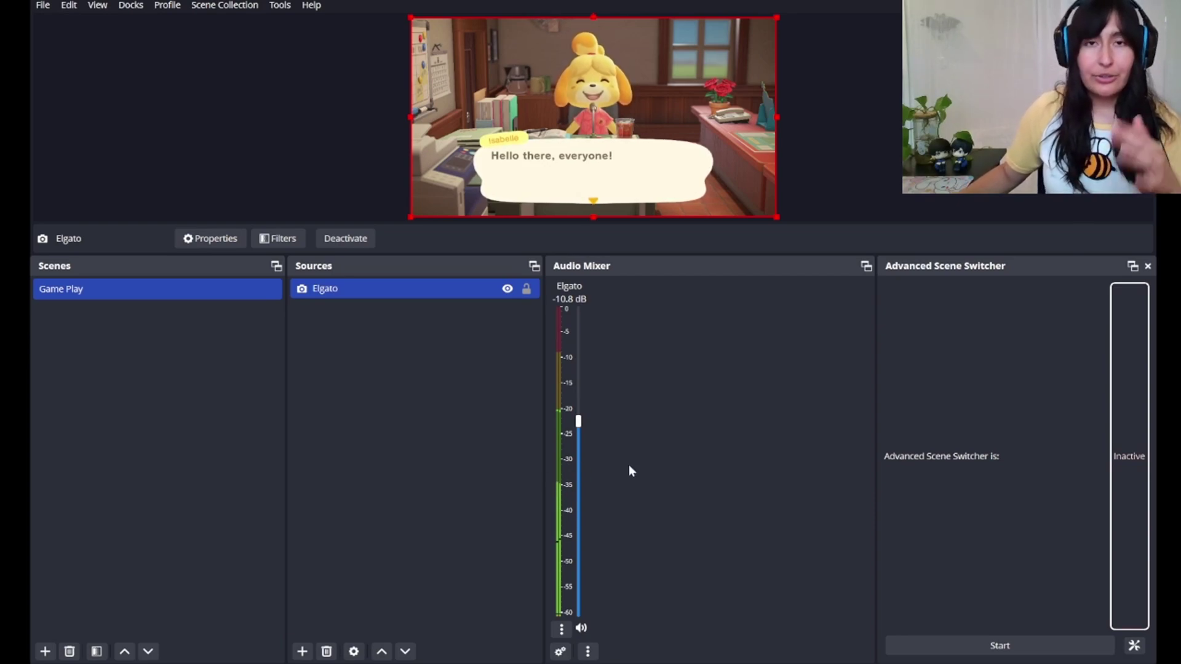
{"action": "left_click", "coordinate": [581, 629]}
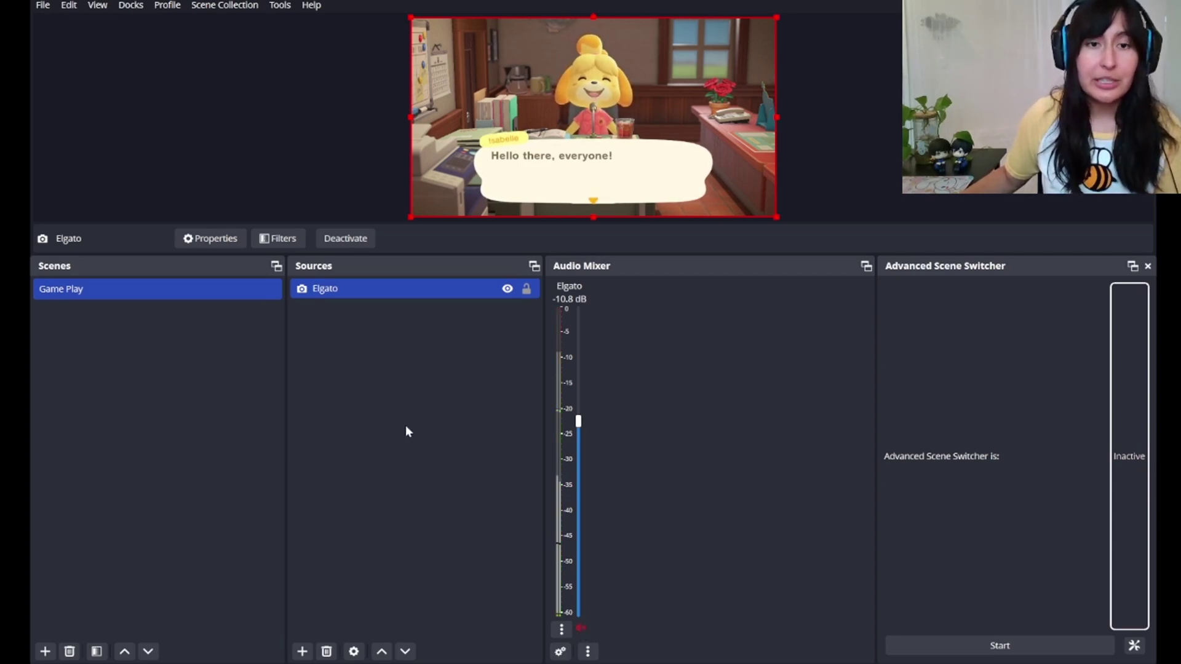
- Add a Mic audio input capture using the Headset Microphone, then mute it in the mixer
{"action": "left_click", "coordinate": [302, 651]}
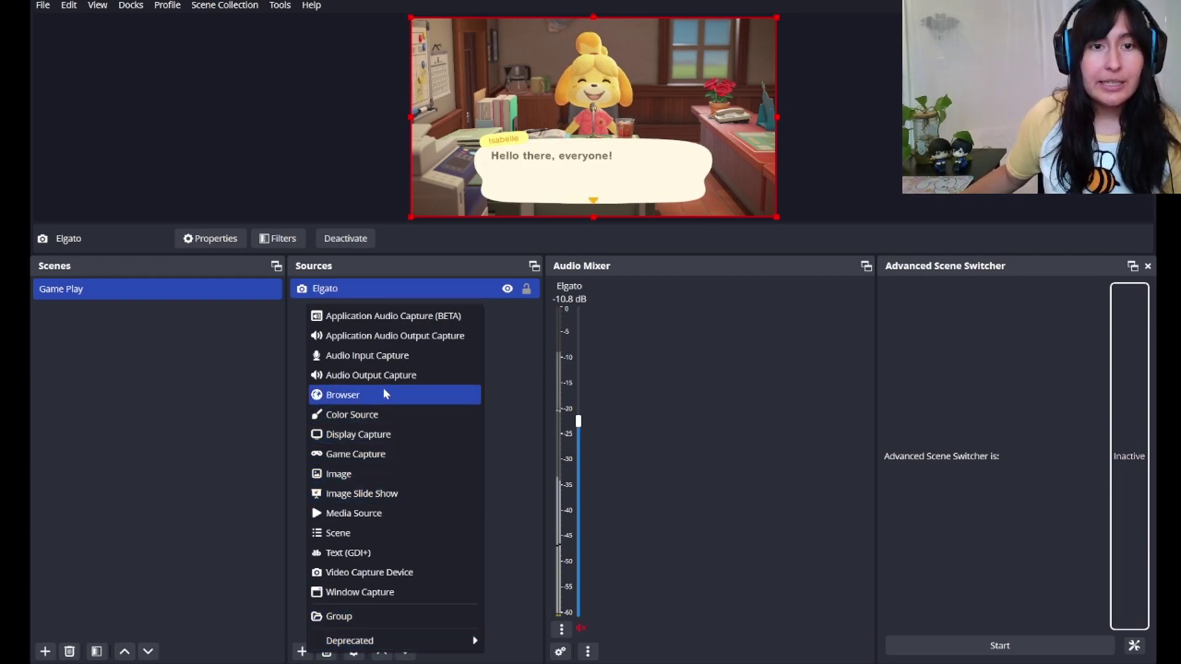
{"action": "left_click", "coordinate": [405, 355]}
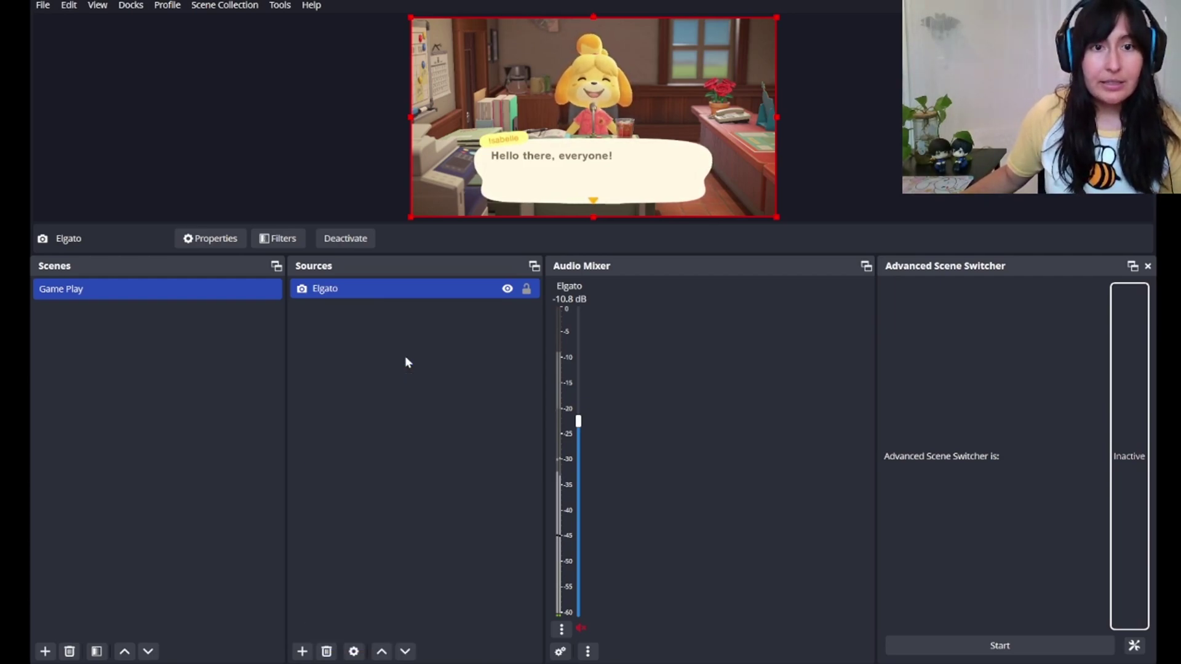
{"action": "type", "text": "Mic"}
{"action": "left_click", "coordinate": [618, 416]}
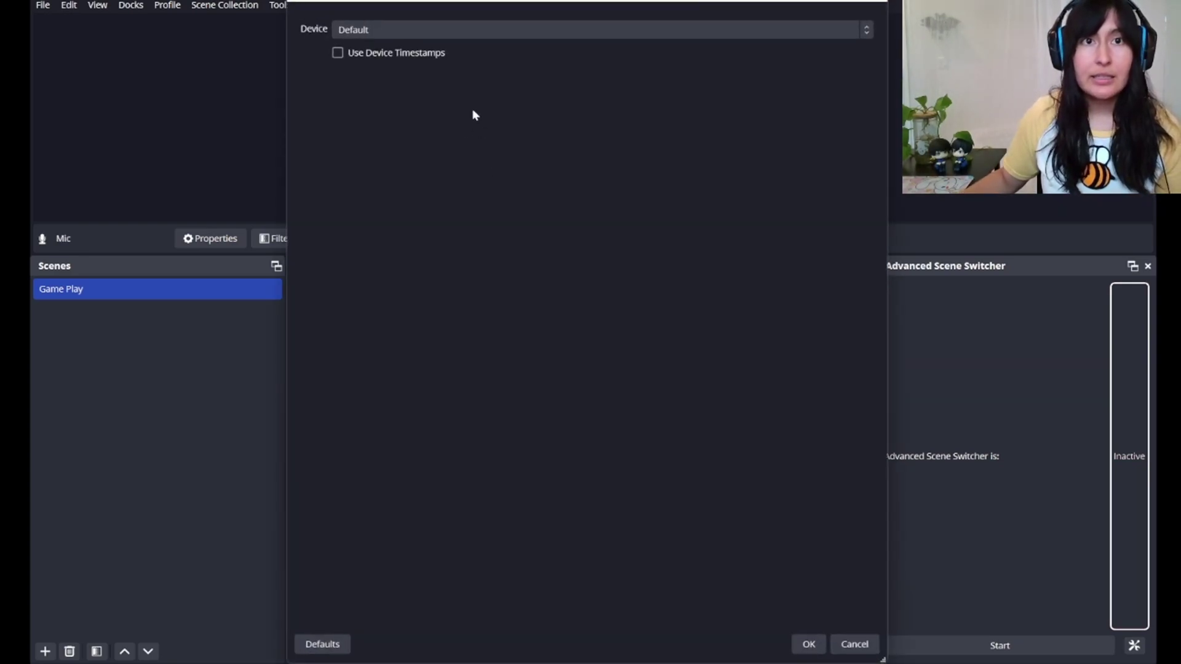
{"action": "left_click", "coordinate": [467, 30]}
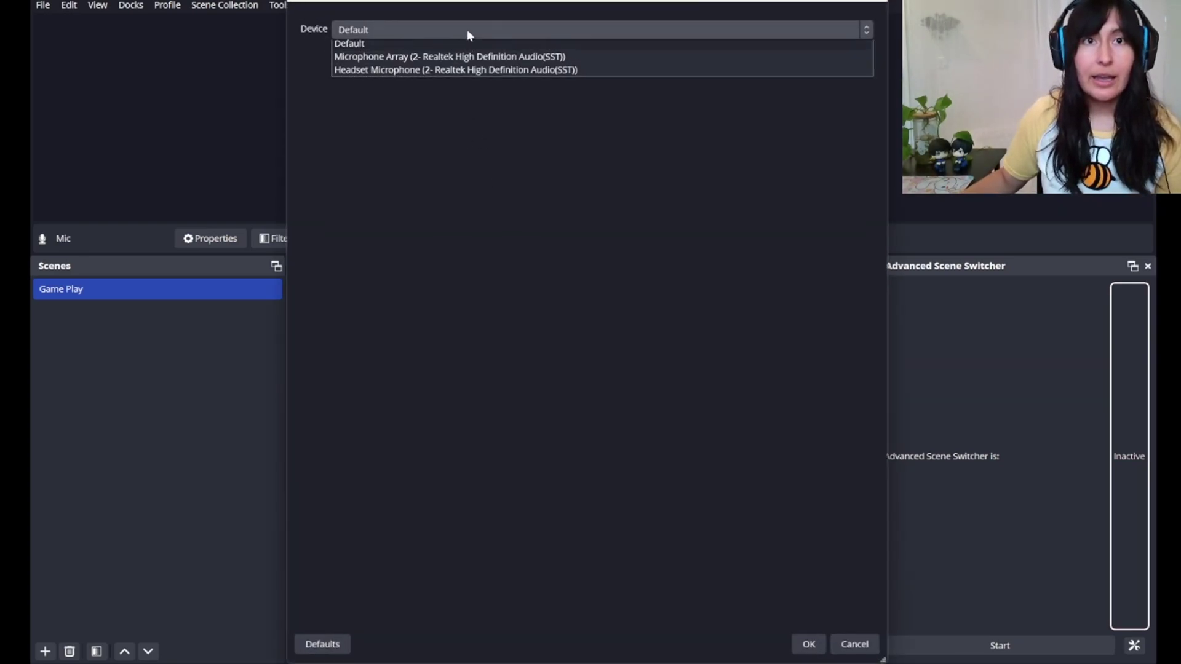
{"action": "left_click", "coordinate": [381, 75]}
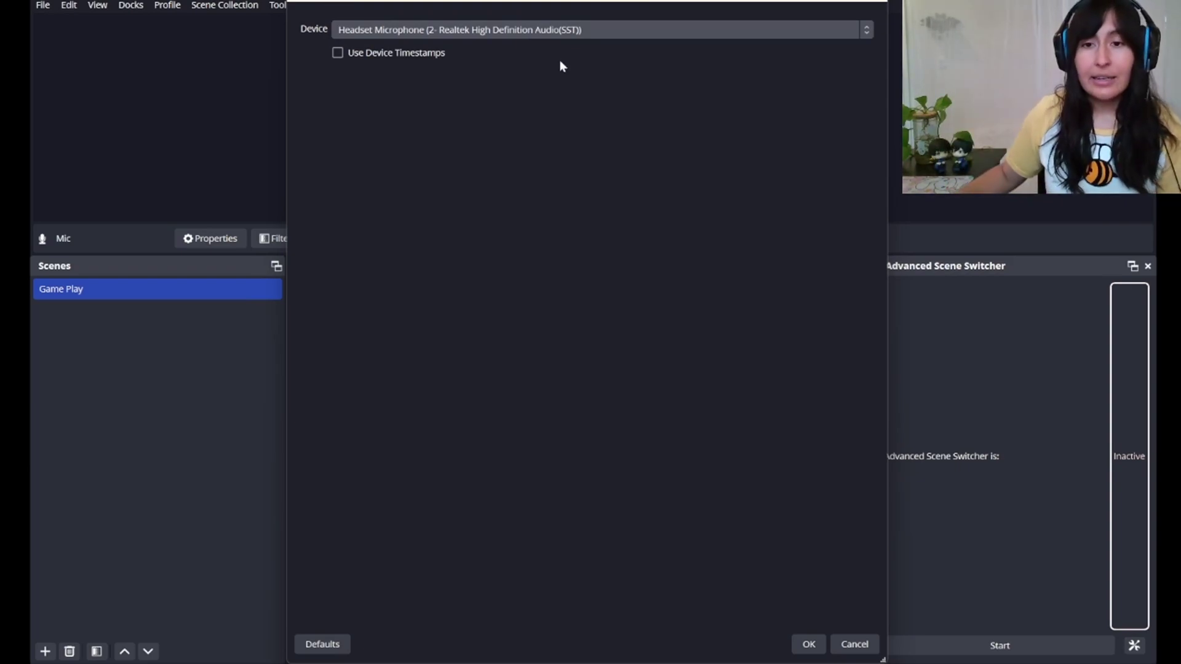
{"action": "left_click", "coordinate": [804, 644]}
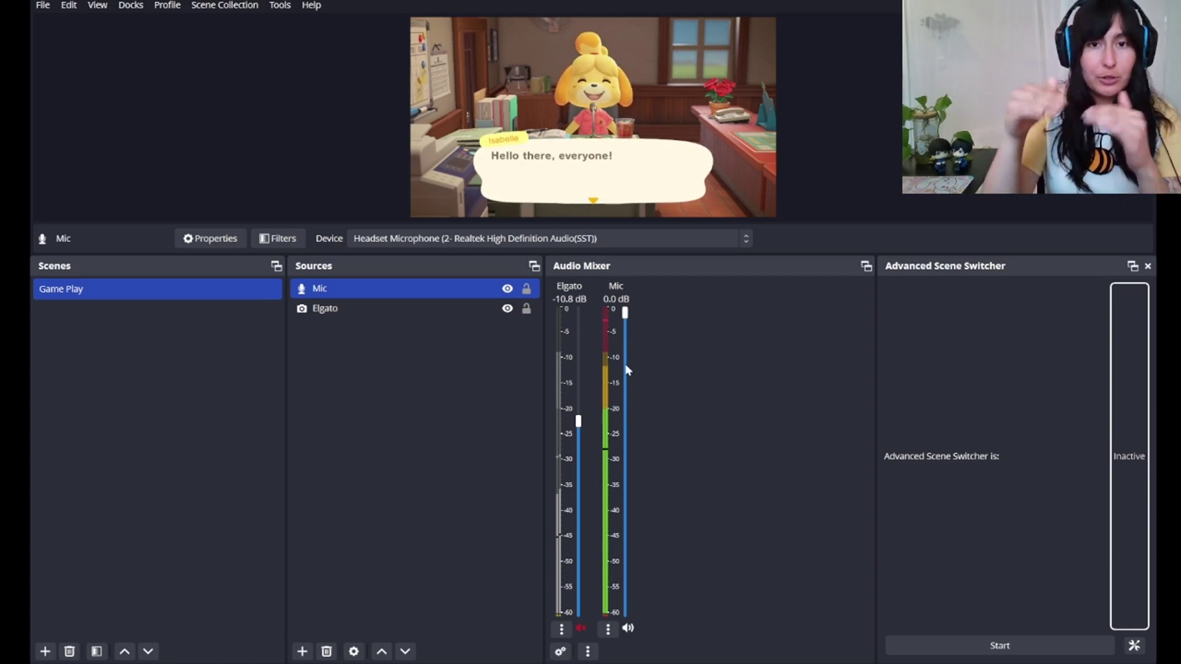
{"action": "left_click", "coordinate": [628, 629]}
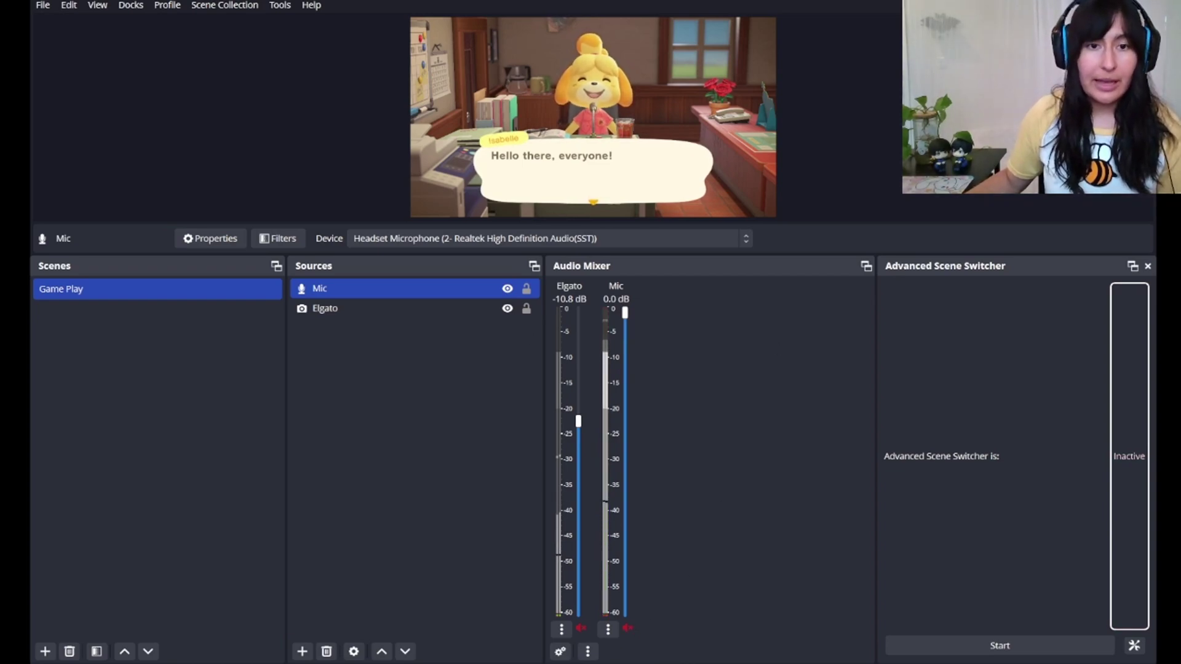
- Add a looping Theme Song media source from Opening Stream Song.wav, with restart on activation turned off
{"action": "left_click", "coordinate": [302, 651]}
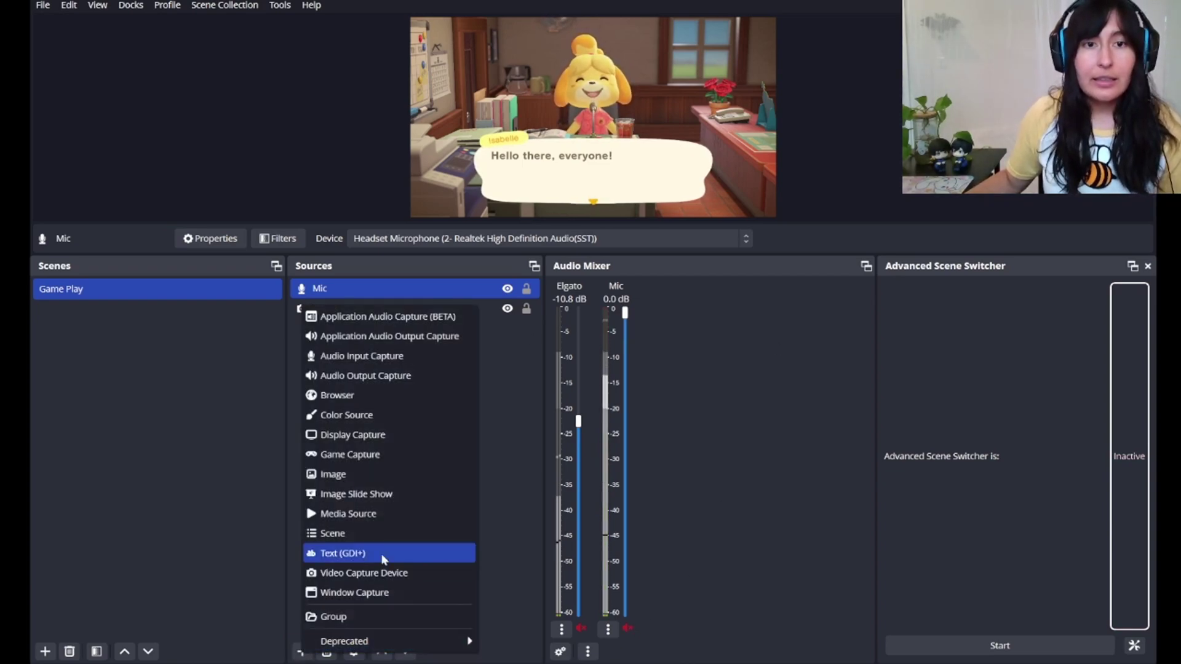
{"action": "left_click", "coordinate": [364, 514]}
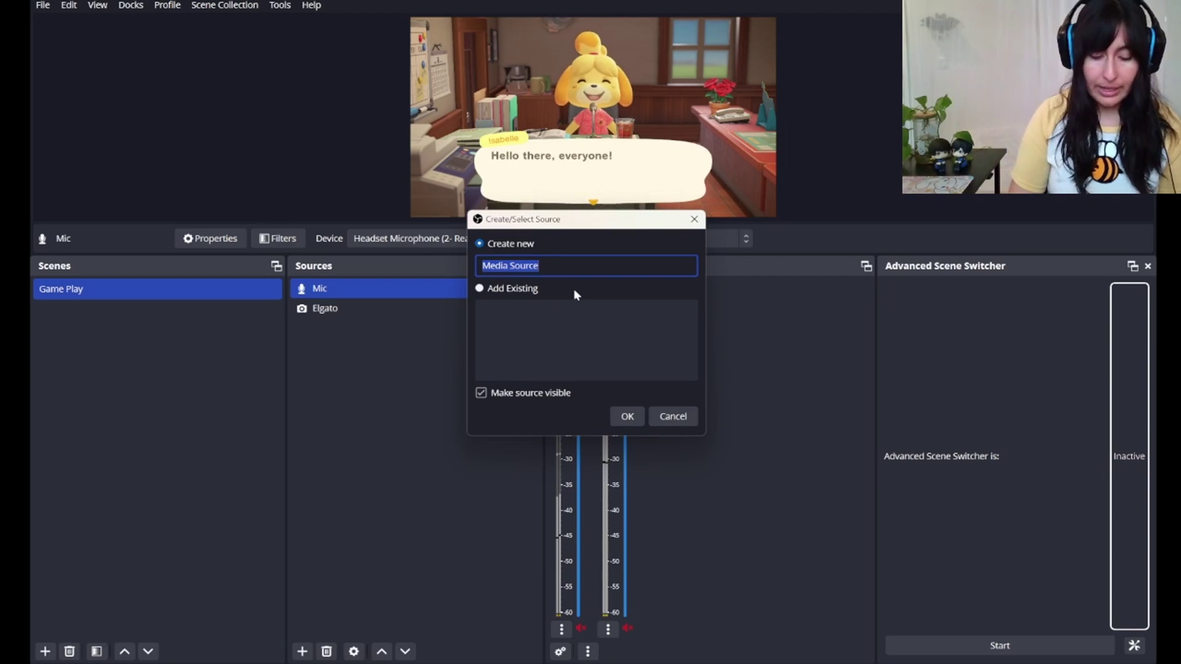
{"action": "type", "text": "Theme Song"}
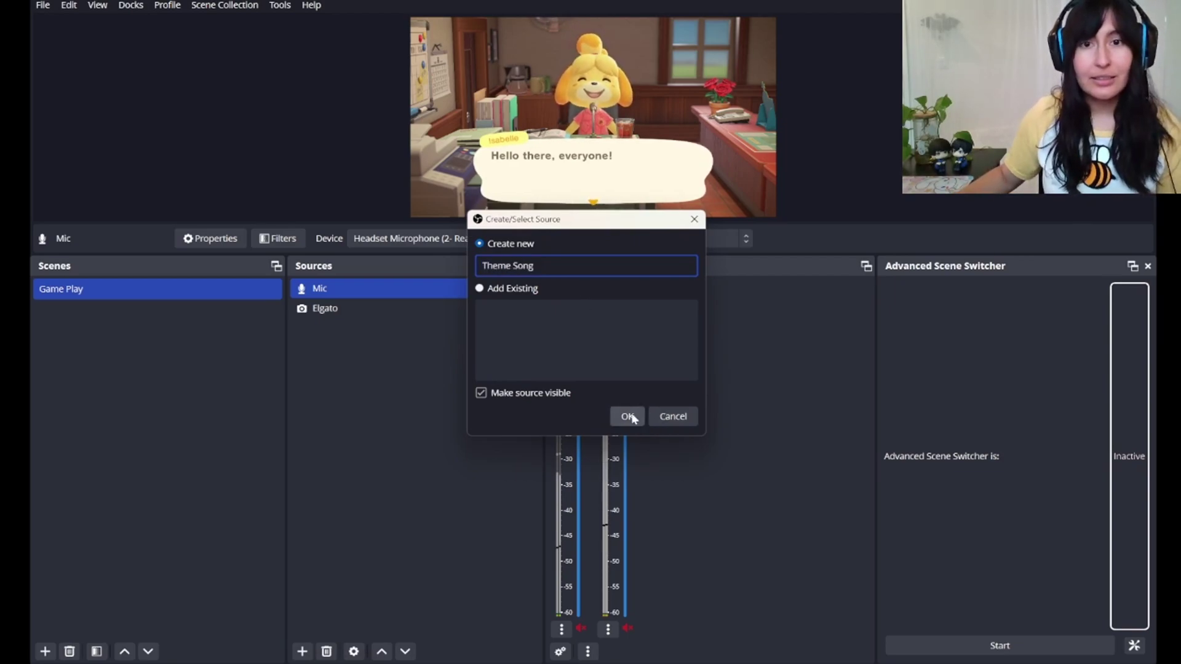
{"action": "left_click", "coordinate": [626, 418]}
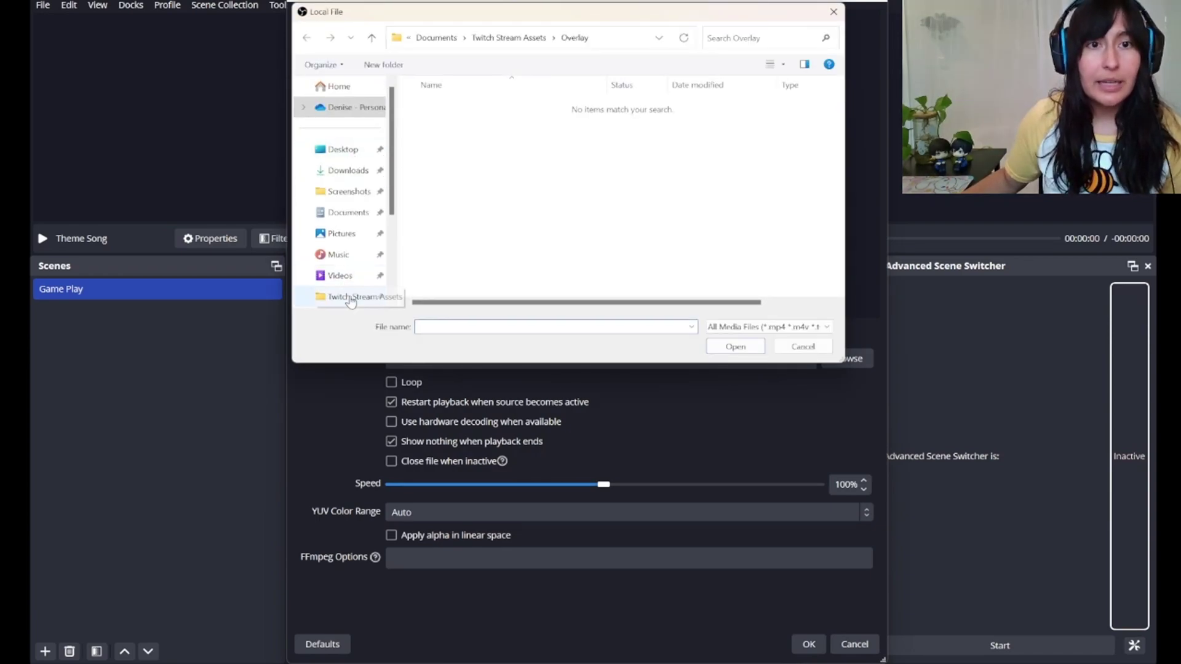
{"action": "left_click", "coordinate": [351, 299]}
{"action": "left_click", "coordinate": [466, 252]}
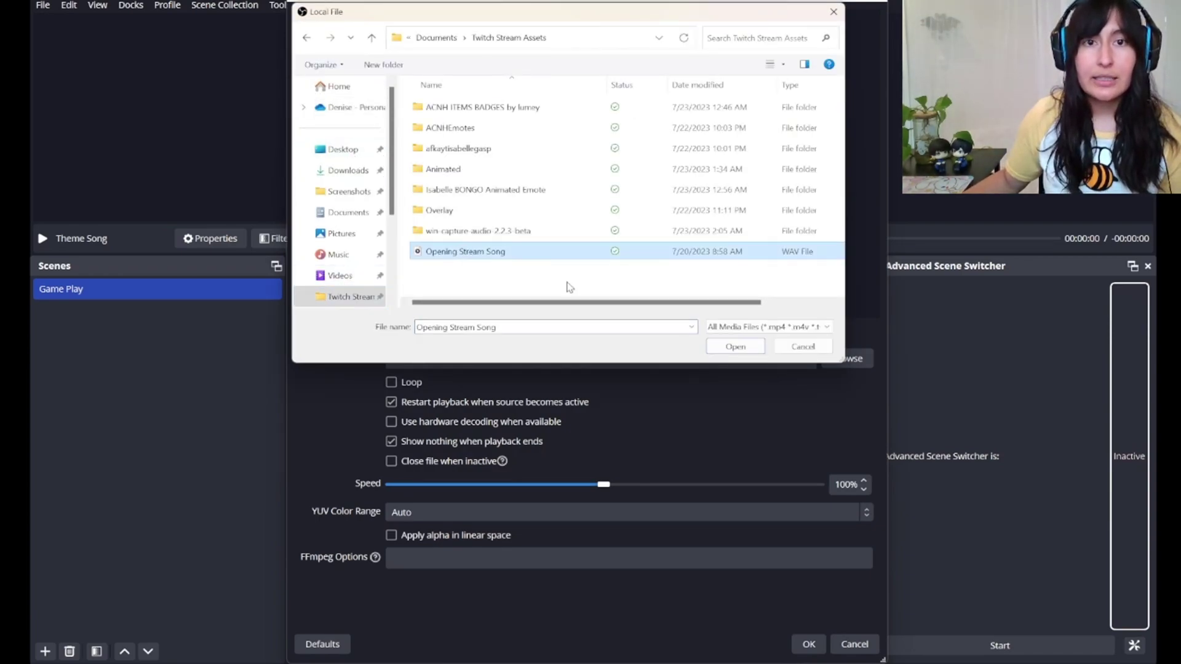
{"action": "left_click", "coordinate": [749, 353]}
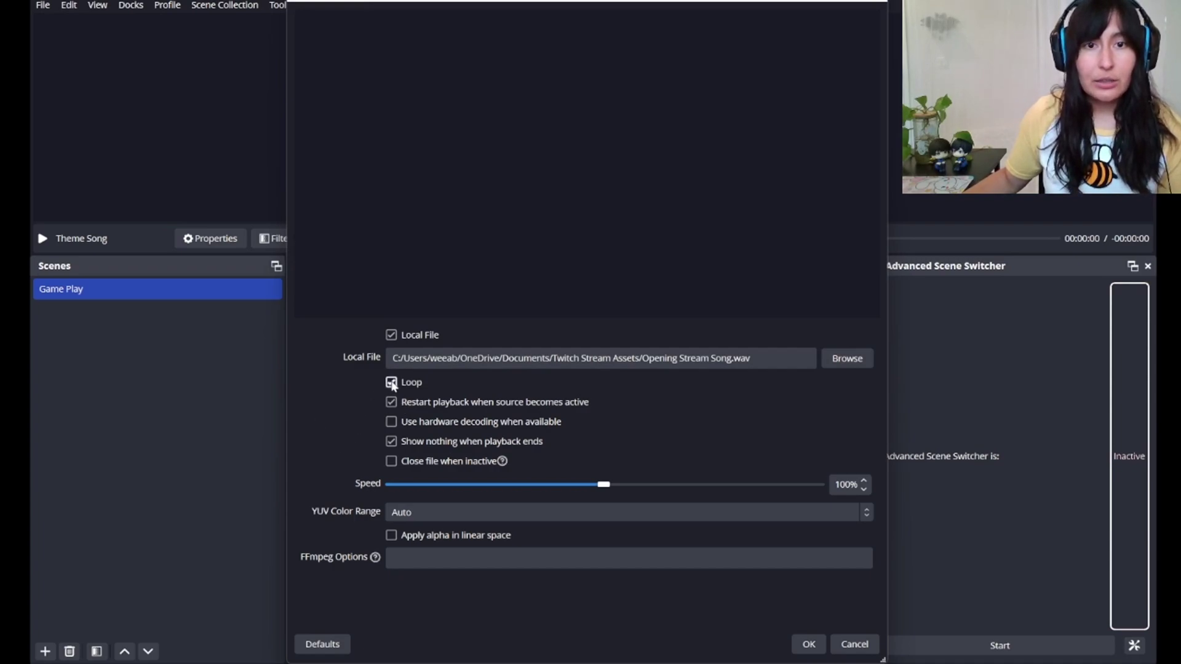
{"action": "left_click", "coordinate": [392, 406]}
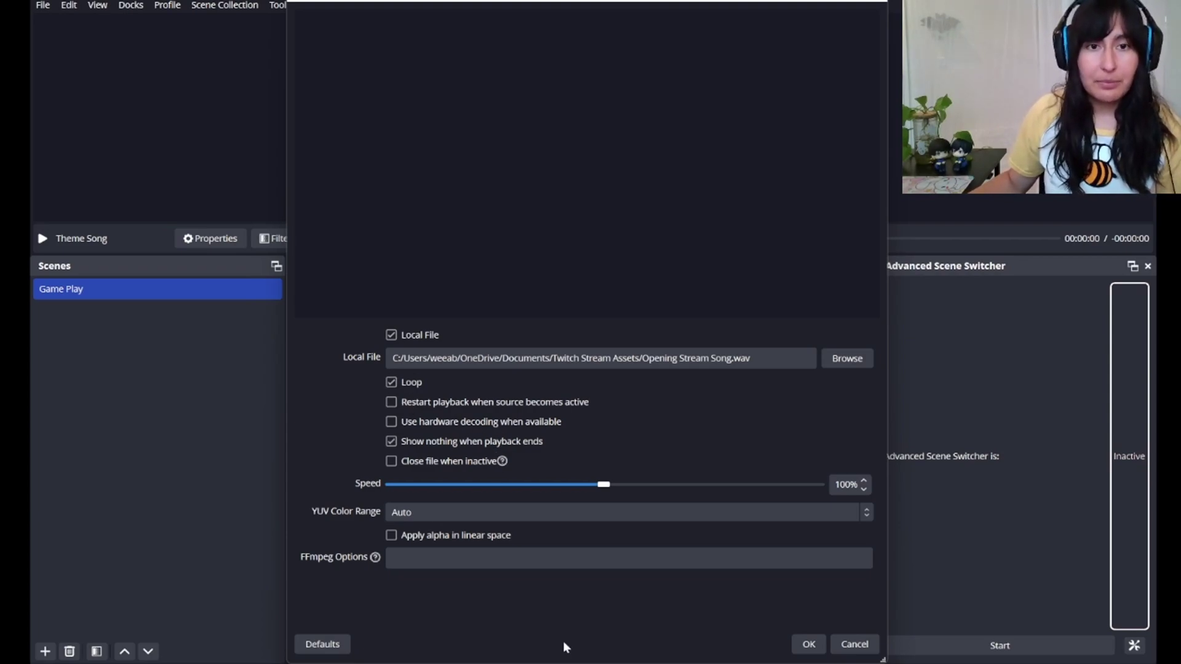
{"action": "left_click", "coordinate": [792, 647]}
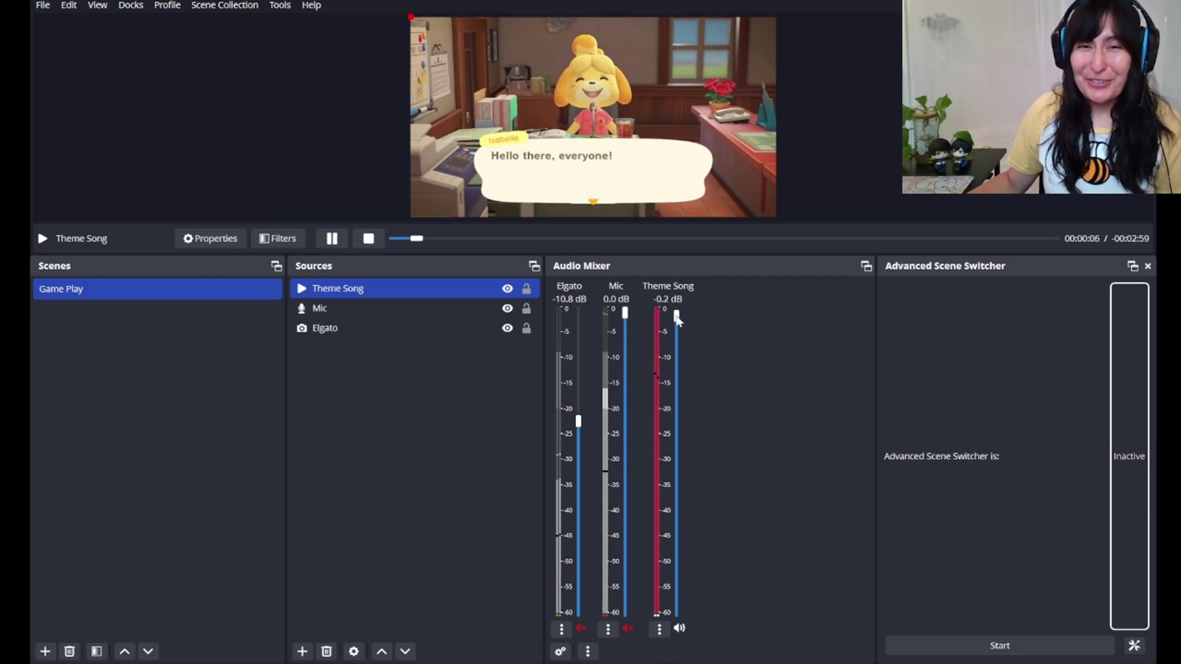
- Drag the Theme Song mixer fader down to -45.3 dB
{"action": "left_click_drag", "start_coordinate": [676, 312], "coordinate": [678, 541]}
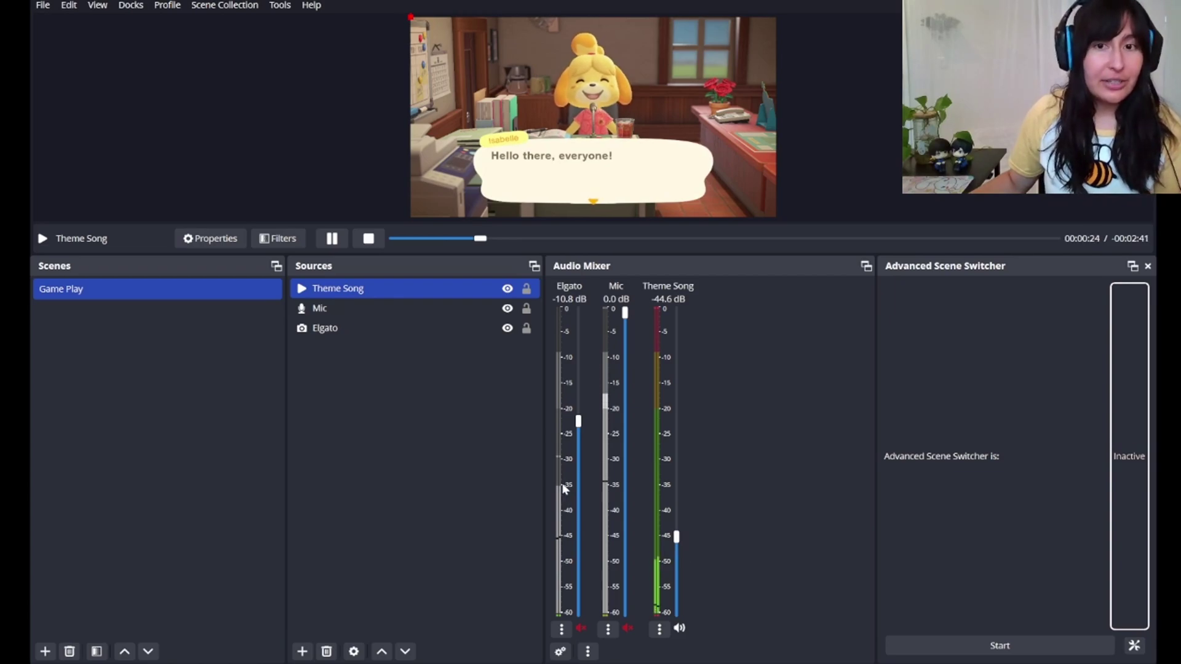
{"action": "left_click_drag", "start_coordinate": [680, 537], "coordinate": [679, 542]}
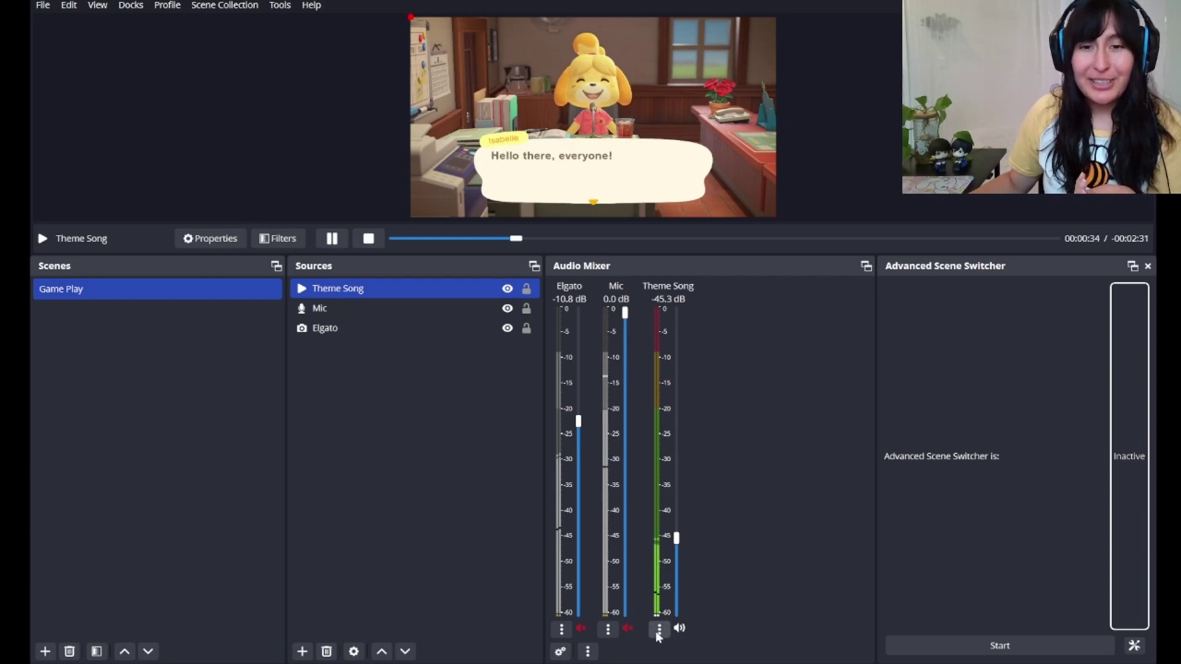
- Set the Theme Song's audio monitoring to Monitor and Output in Advanced Audio Properties
{"action": "left_click", "coordinate": [658, 631]}
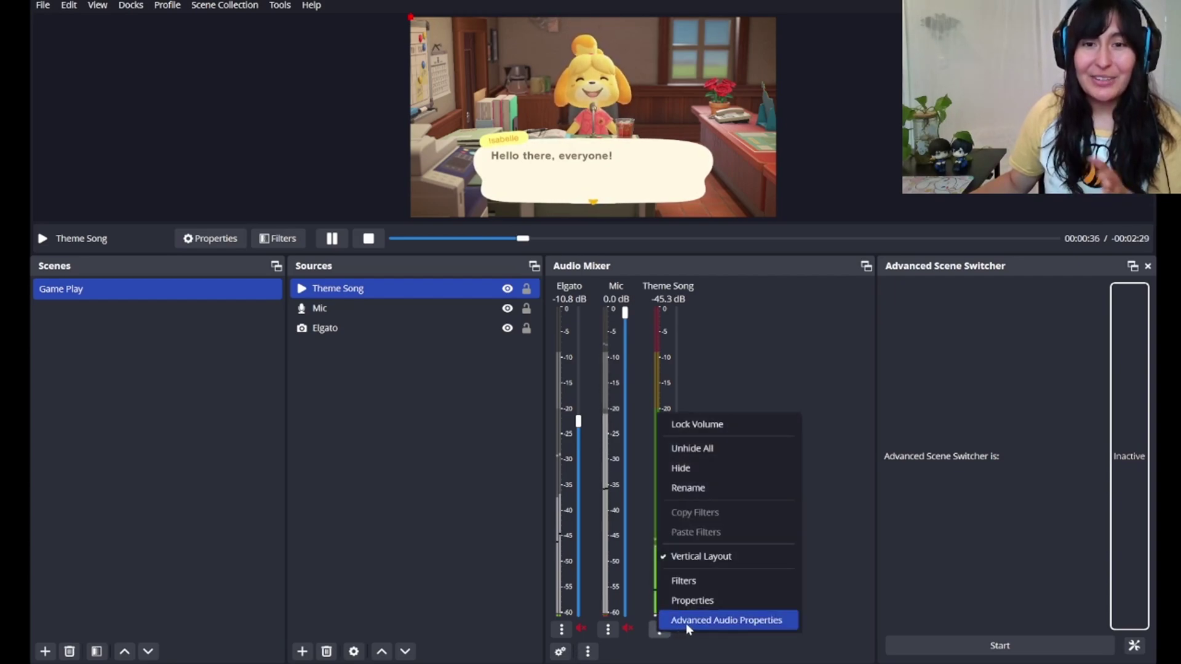
{"action": "left_click", "coordinate": [685, 623]}
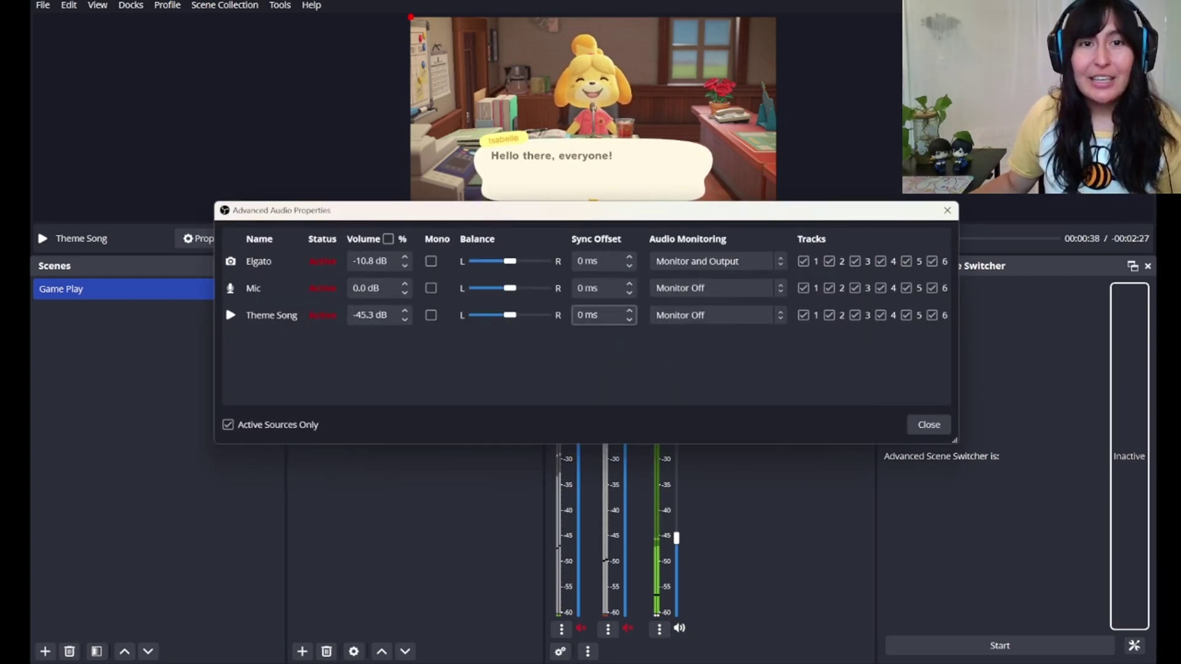
{"action": "left_click", "coordinate": [720, 316]}
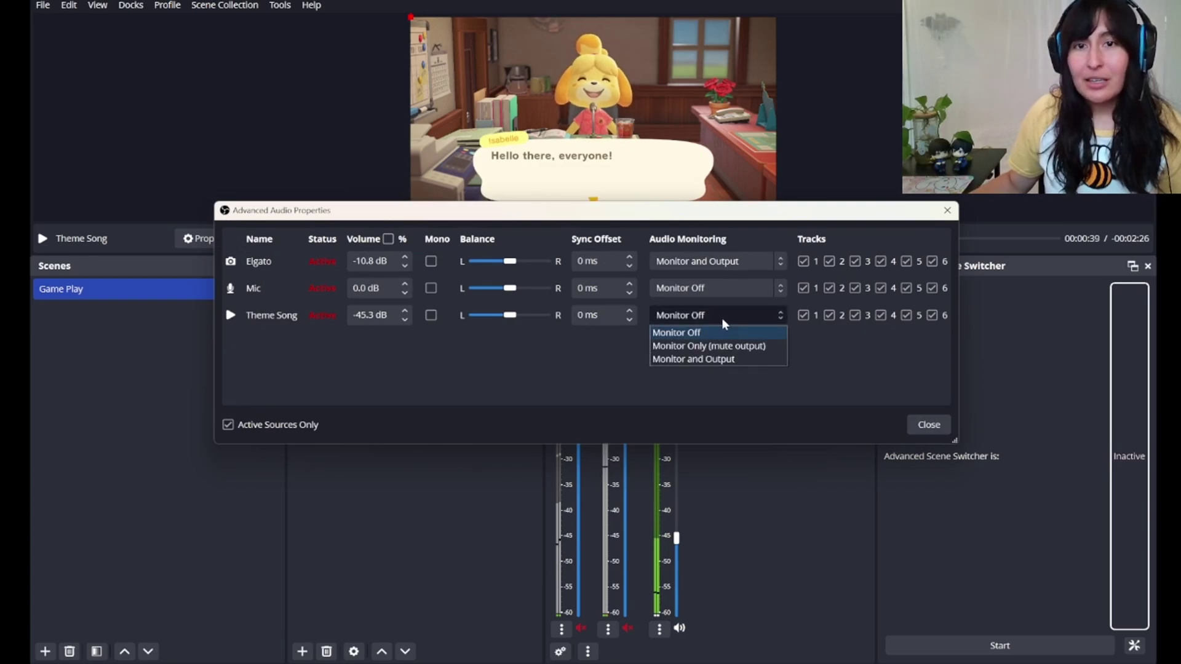
{"action": "left_click", "coordinate": [716, 360]}
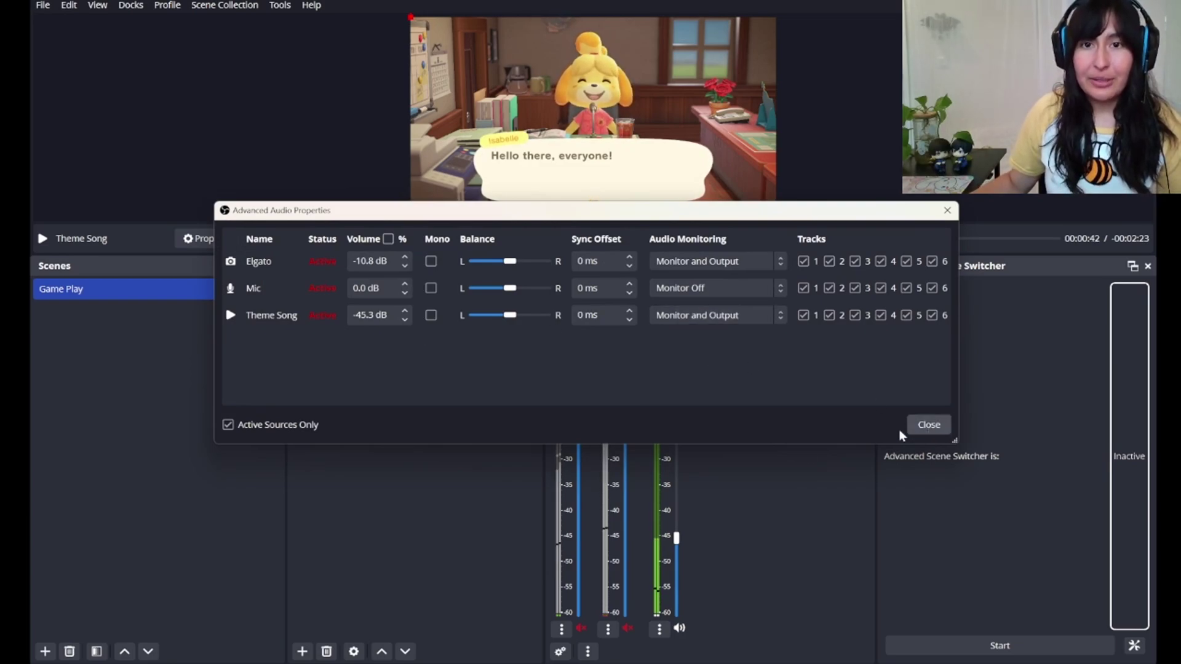
{"action": "key", "text": "Escape"}
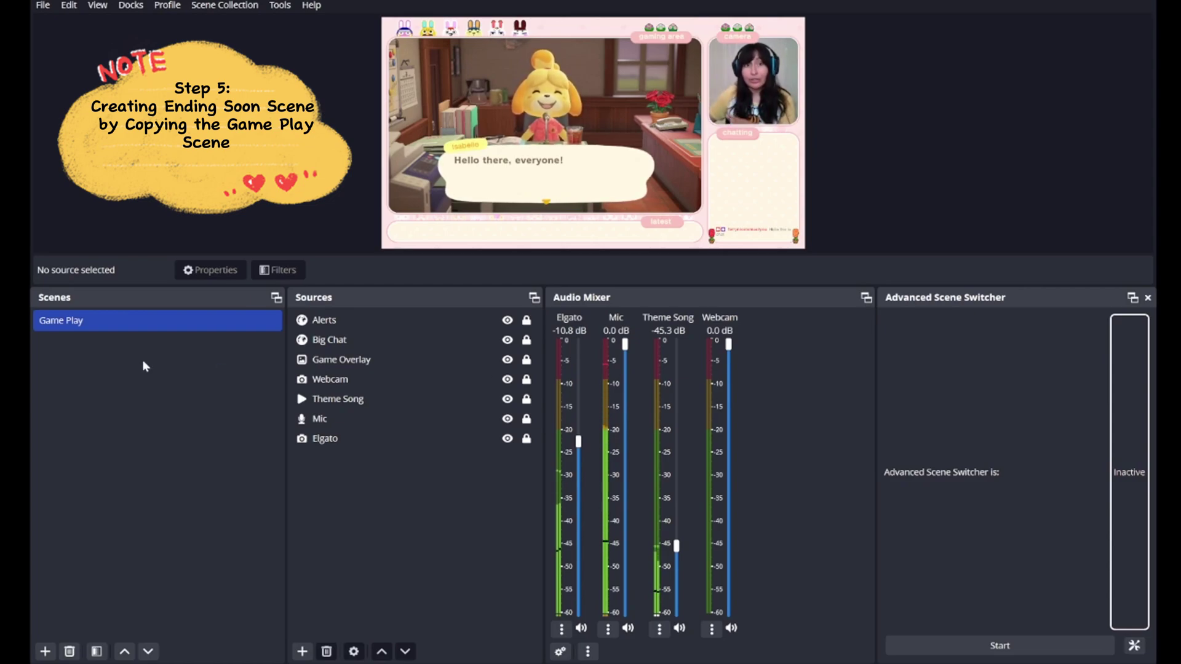
- Duplicate the Game Play scene as a new scene named 'Ending Soon'
{"action": "right_click", "coordinate": [84, 323]}
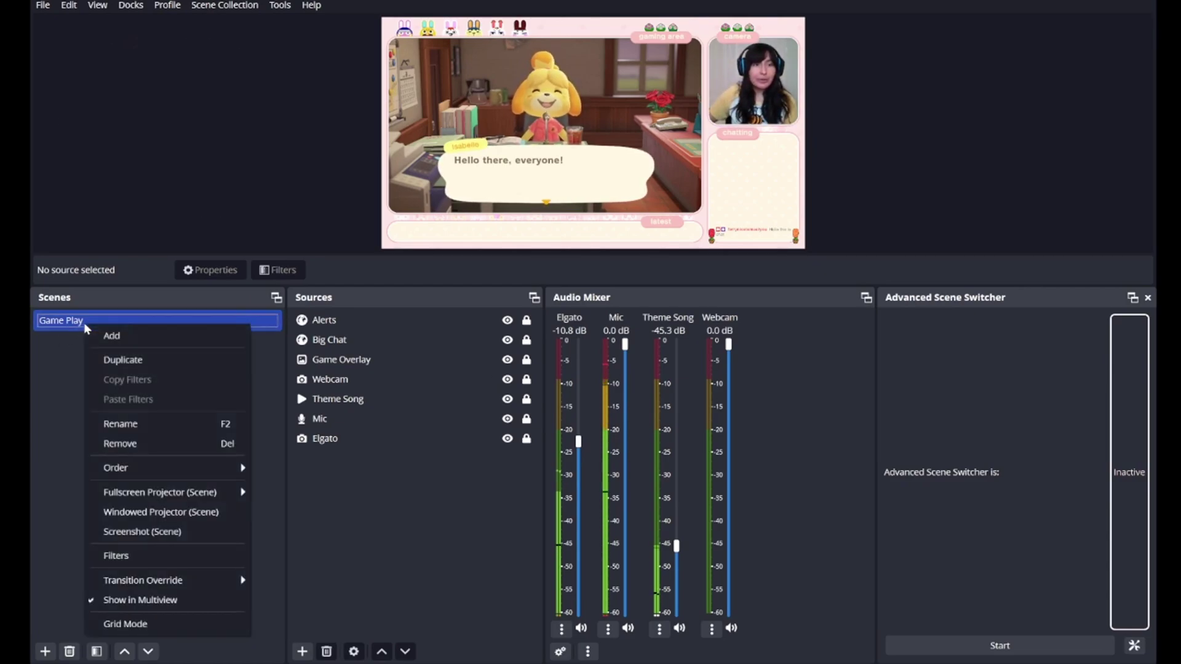
{"action": "left_click", "coordinate": [138, 363]}
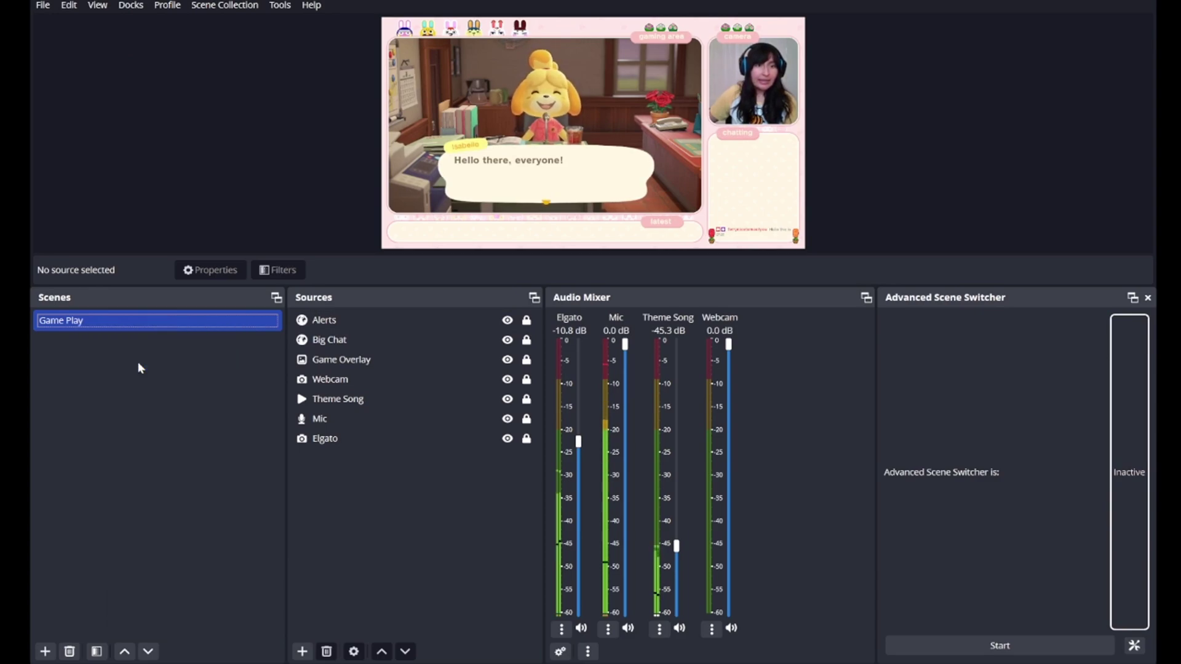
{"action": "type", "text": "Ending Soon"}
{"action": "left_click", "coordinate": [553, 354]}
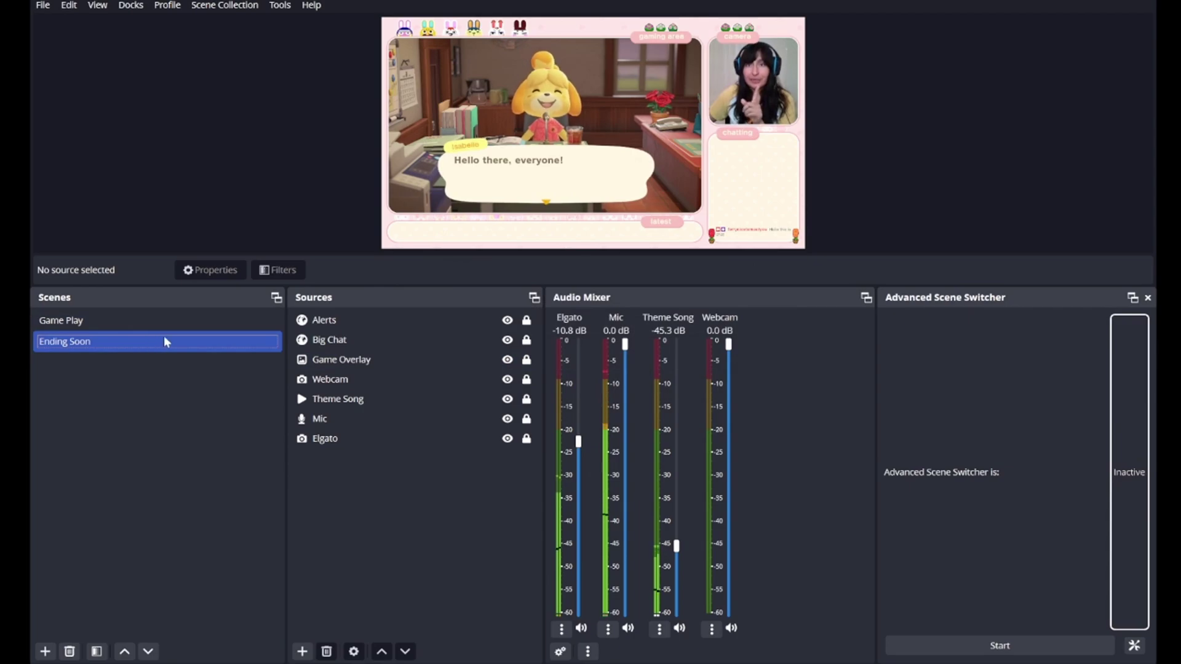
- Unlock Alerts, Big Chat, Game Overlay and Webcam, then delete all four from the scene
{"action": "left_click", "coordinate": [391, 320]}
{"action": "left_click", "coordinate": [527, 321]}
{"action": "left_click", "coordinate": [526, 340]}
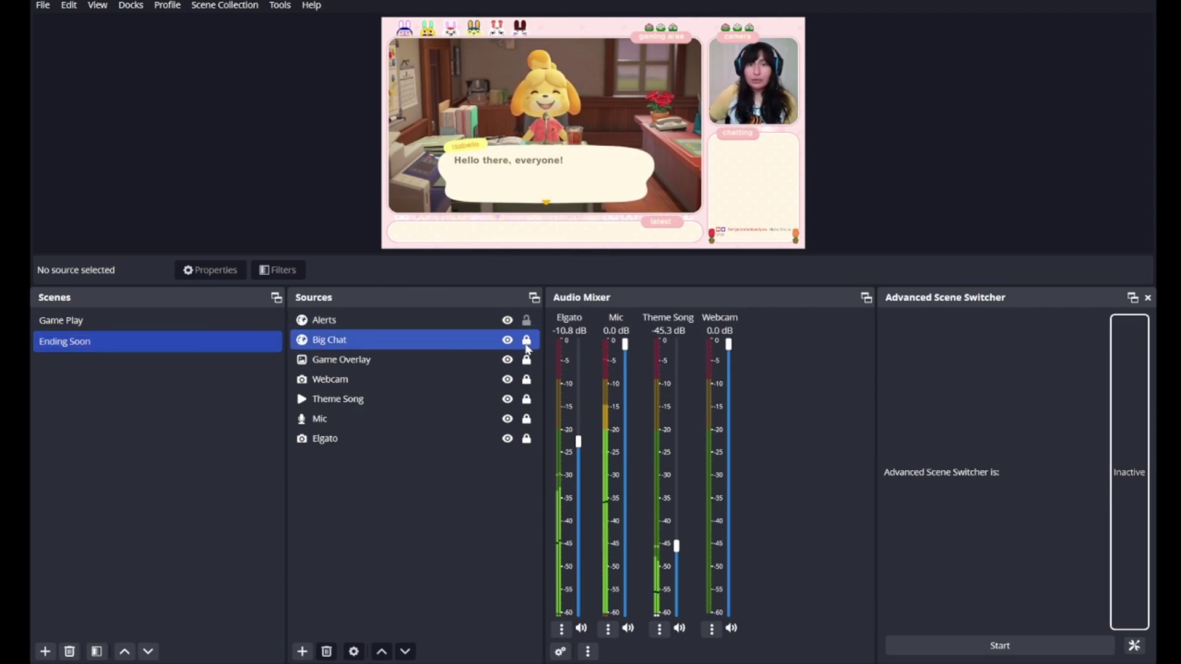
{"action": "left_click", "coordinate": [526, 360]}
{"action": "left_click", "coordinate": [527, 379]}
{"action": "left_click", "coordinate": [334, 319]}
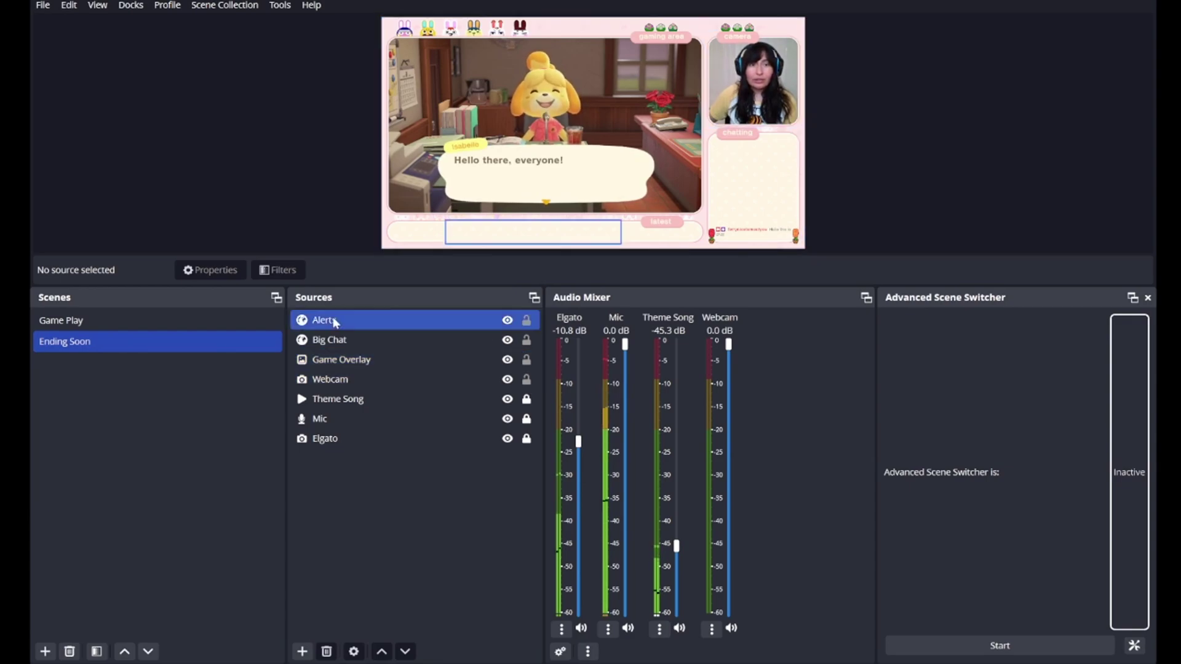
{"action": "left_click", "coordinate": [335, 341]}
{"action": "left_click", "coordinate": [331, 361]}
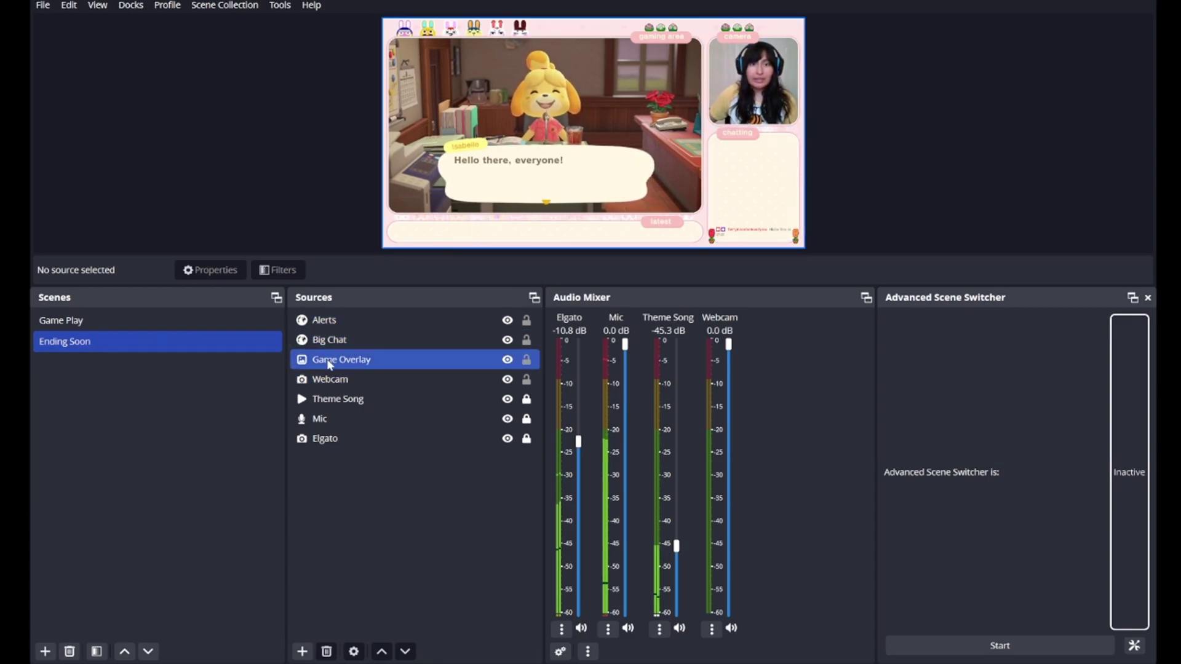
{"action": "left_click", "coordinate": [332, 381]}
{"action": "left_click", "coordinate": [335, 360], "text": "shift"}
{"action": "left_click", "coordinate": [335, 322], "text": "shift"}
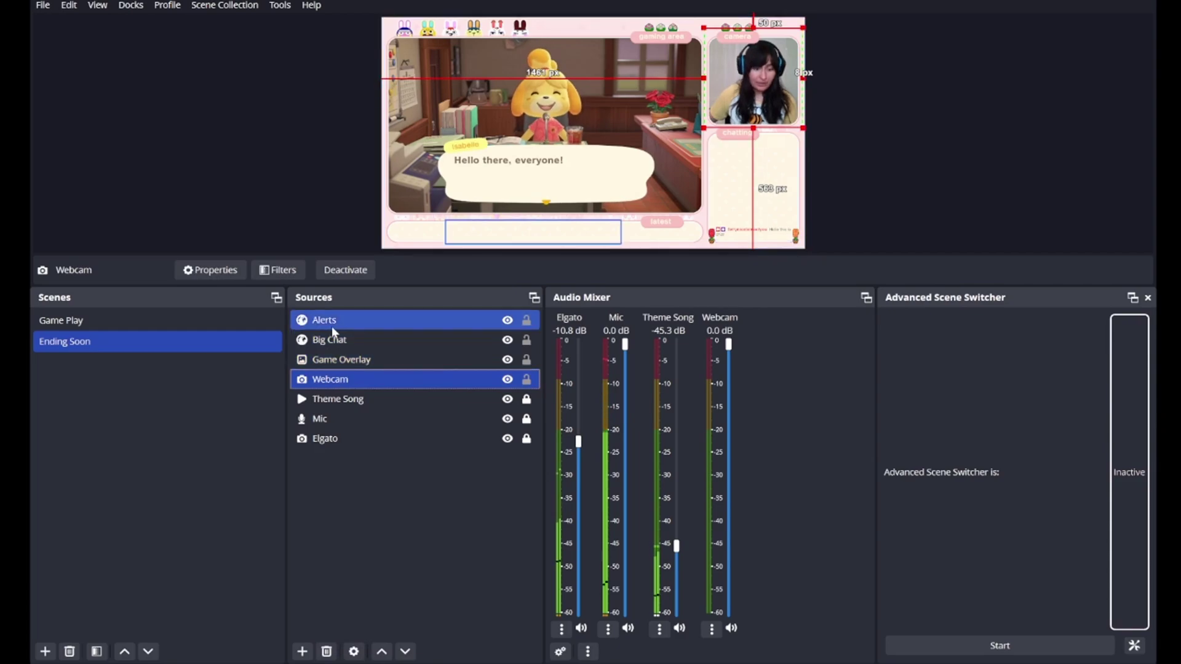
{"action": "left_click", "coordinate": [327, 651]}
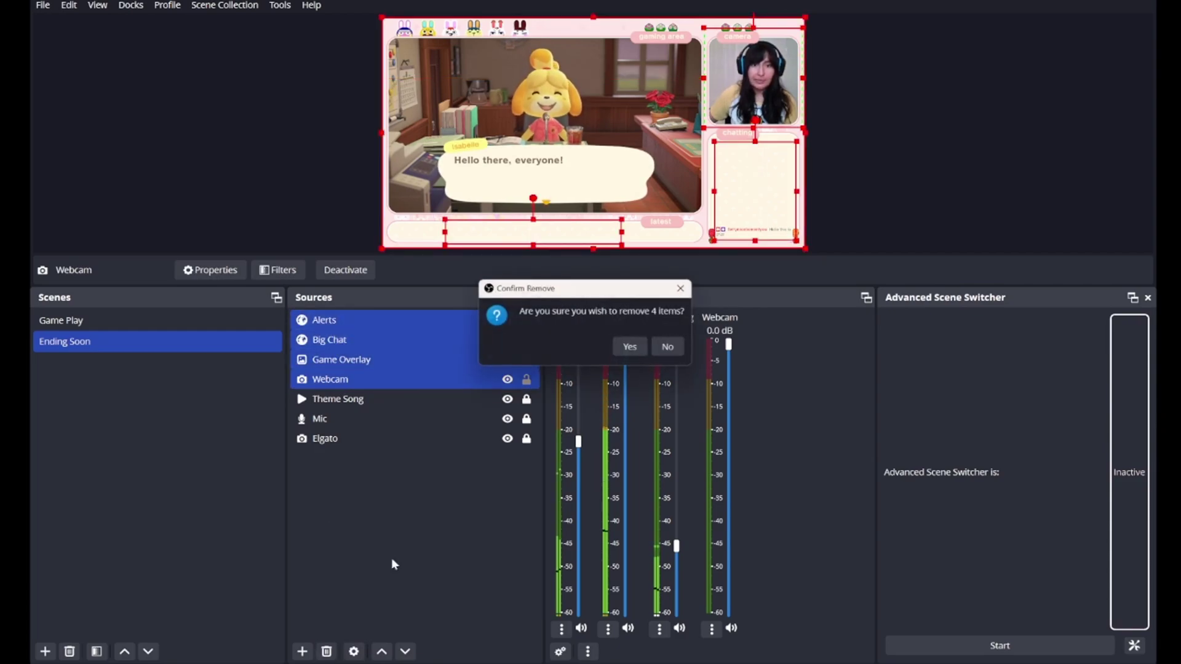
{"action": "left_click", "coordinate": [636, 348]}
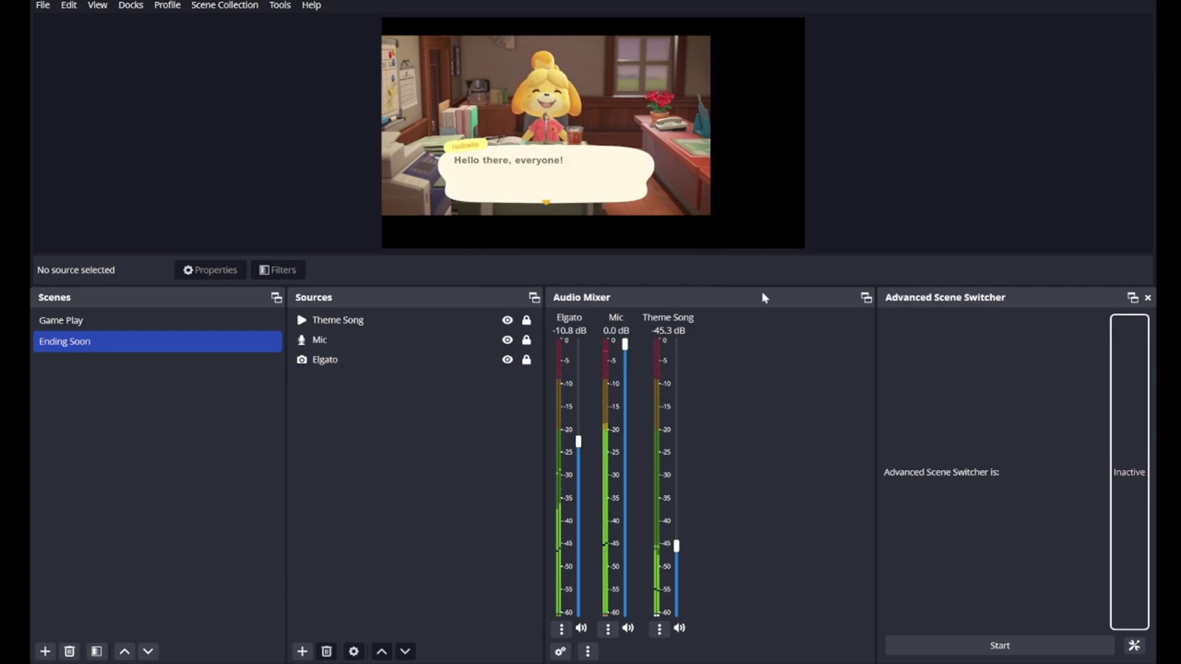
- Add ENDING.png to the Ending Soon scene, lock it, and select Theme Song with it
{"action": "left_click_drag", "start_coordinate": [326, 321], "coordinate": [317, 320]}
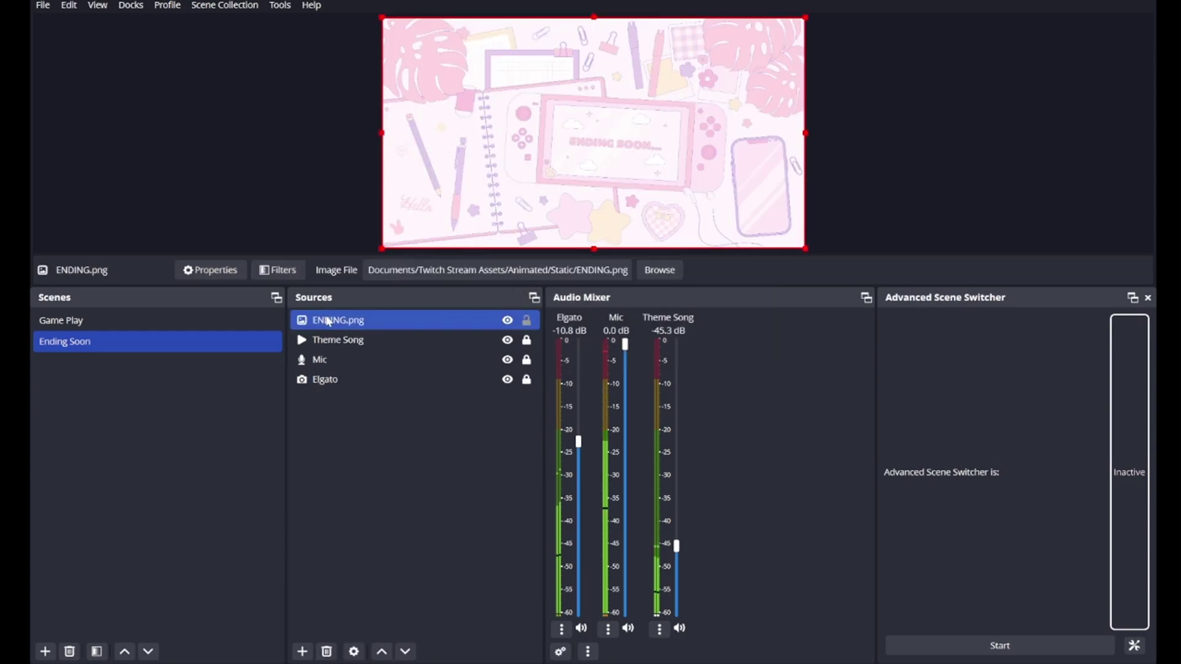
{"action": "left_click", "coordinate": [527, 321]}
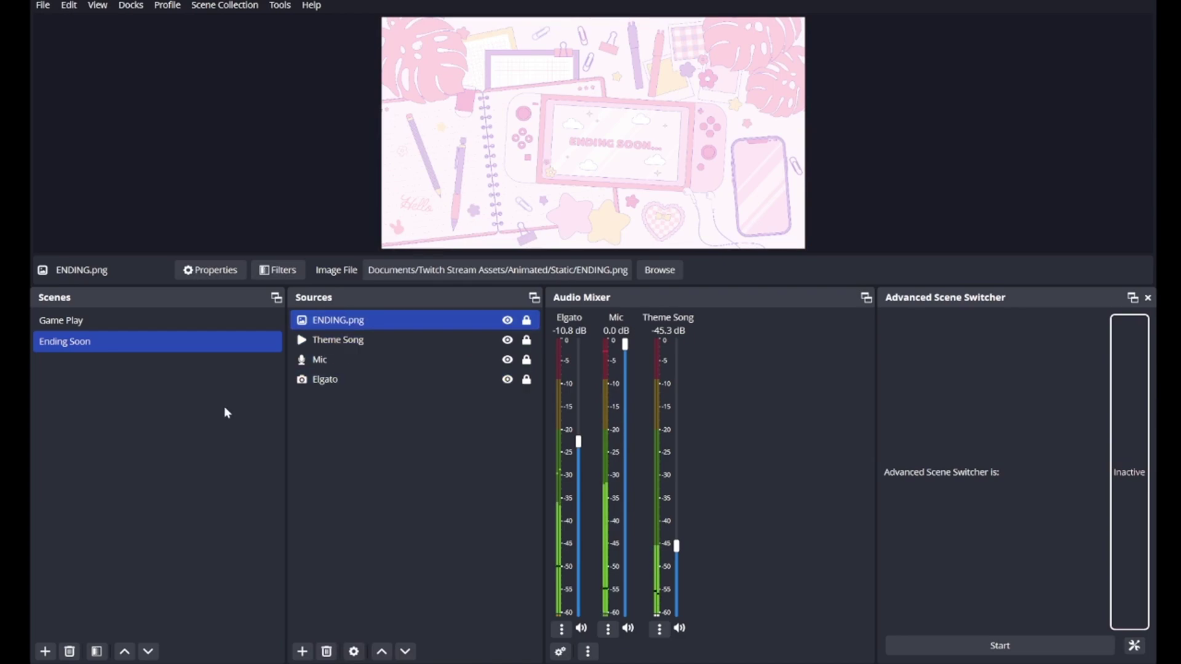
{"action": "left_click", "coordinate": [347, 386], "text": "ctrl"}
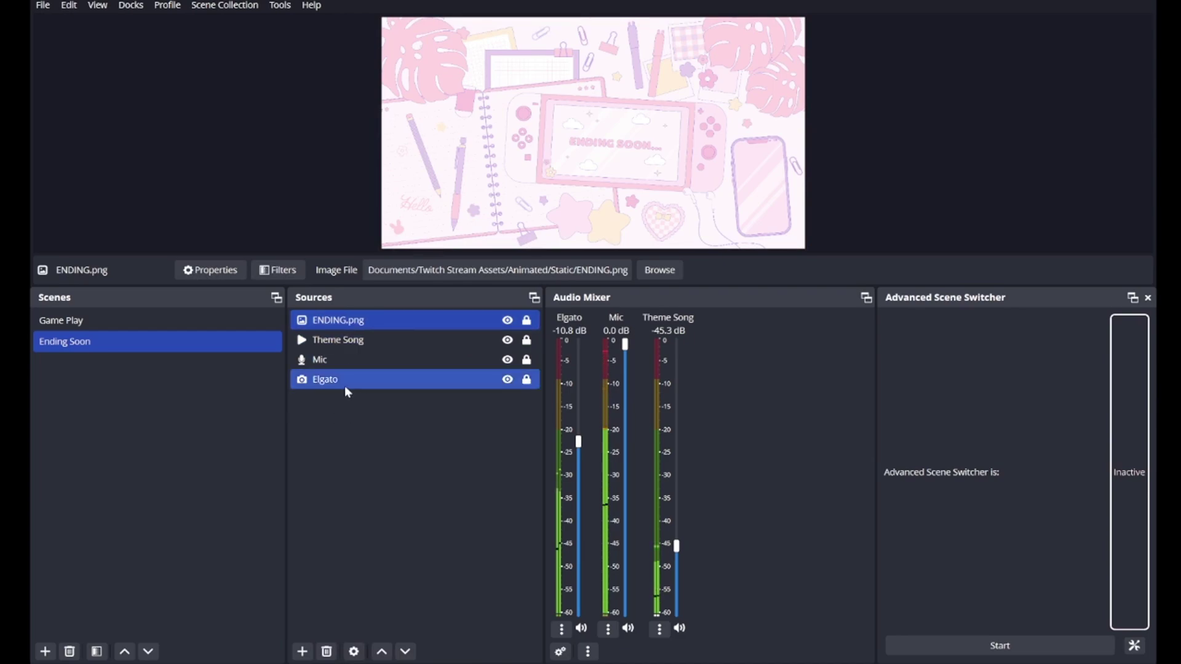
{"action": "left_click", "coordinate": [409, 382], "text": "ctrl"}
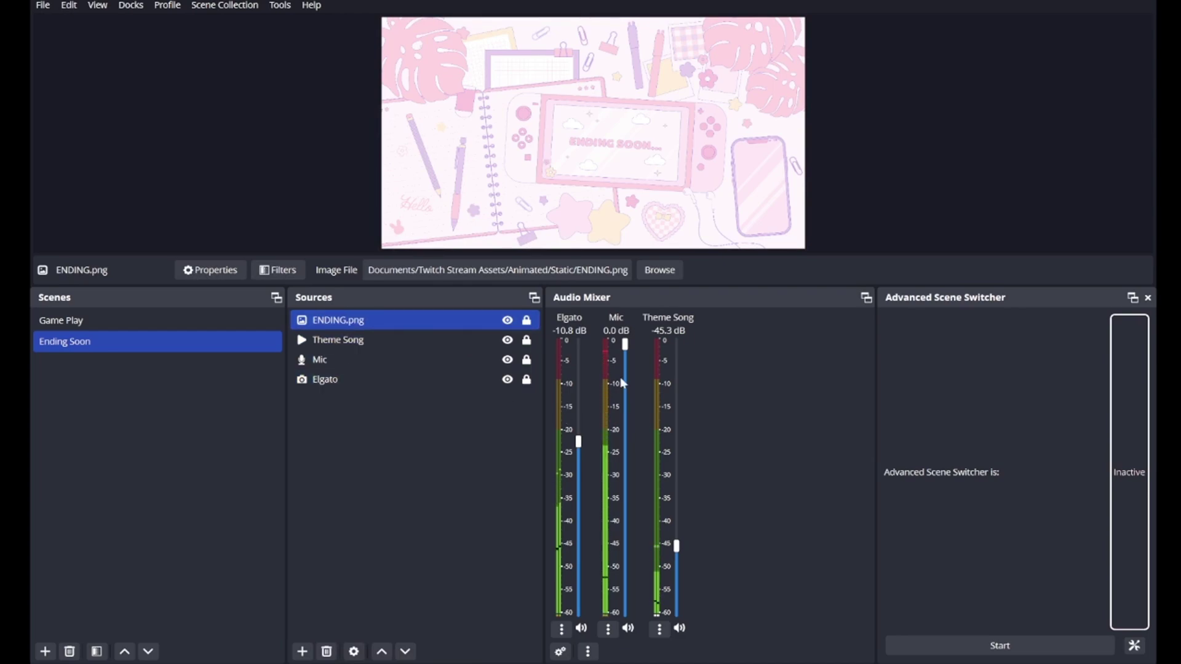
{"action": "left_click", "coordinate": [331, 359], "text": "ctrl"}
{"action": "left_click", "coordinate": [358, 363], "text": "ctrl"}
{"action": "left_click", "coordinate": [353, 342], "text": "ctrl"}
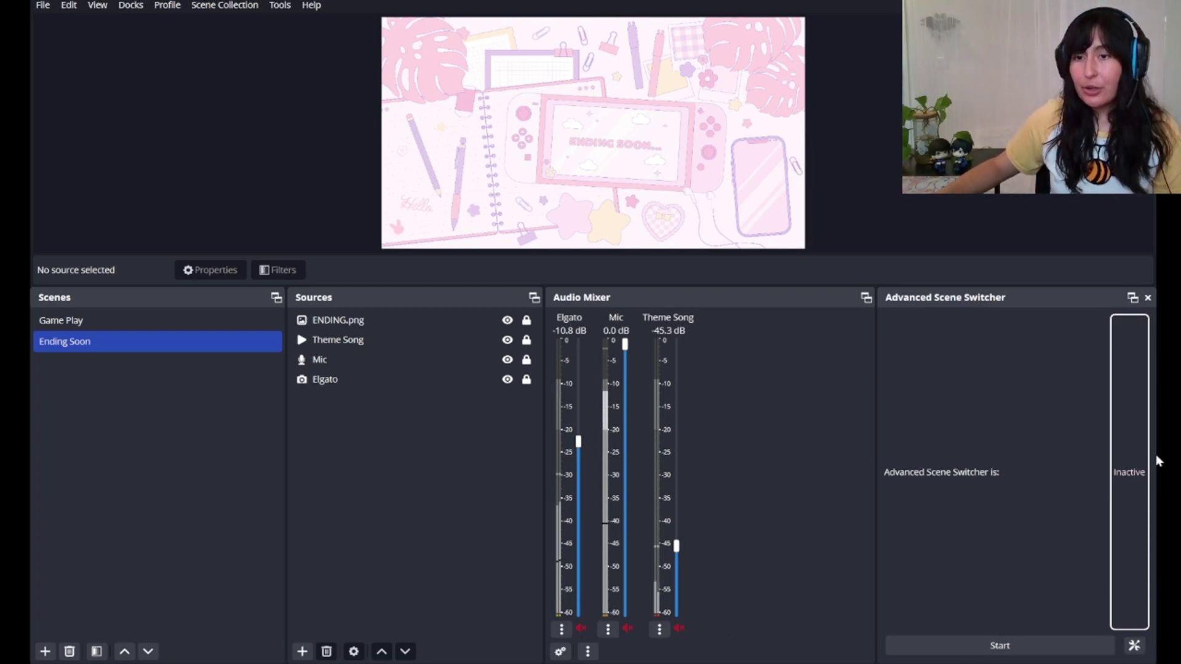
- Open the Advanced Scene Switcher settings, moving the window up-left and enlarging it
{"action": "left_click", "coordinate": [1134, 648]}
{"action": "left_click_drag", "start_coordinate": [535, 123], "coordinate": [438, 0]}
{"action": "left_click_drag", "start_coordinate": [826, 395], "coordinate": [982, 651]}
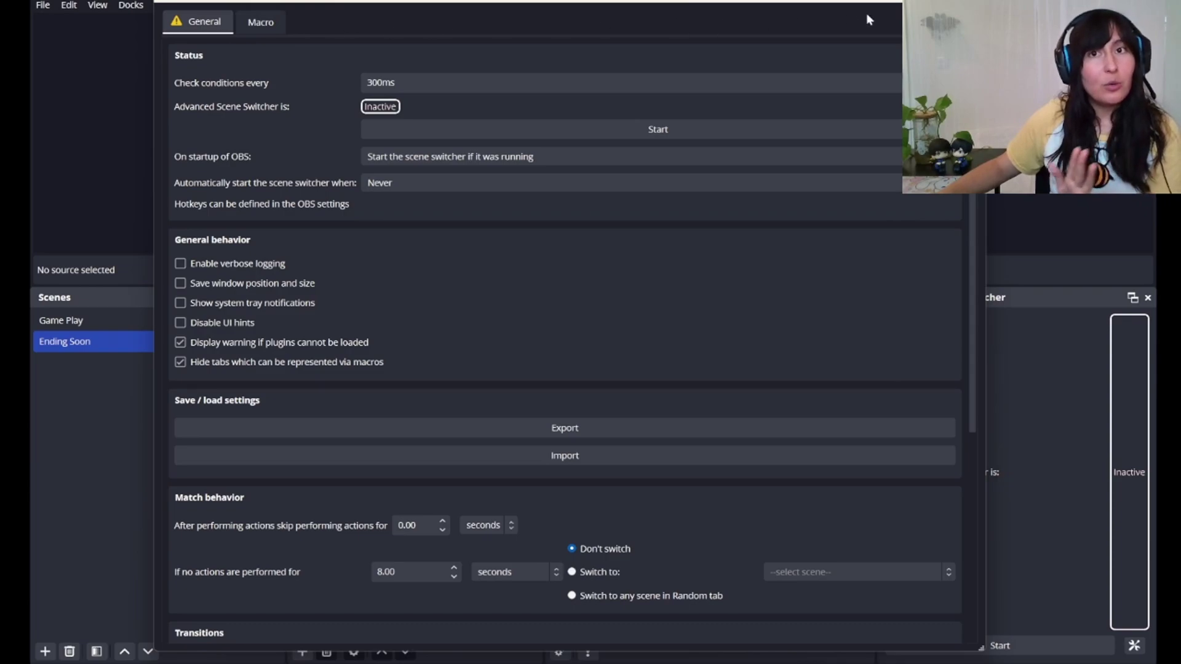
- Toggle the hide-macro-replaceable-tabs option, leave it hidden, and switch to the Macro tab
{"action": "left_click", "coordinate": [180, 362]}
{"action": "left_click", "coordinate": [180, 363]}
{"action": "left_click", "coordinate": [180, 363]}
{"action": "left_click", "coordinate": [180, 363]}
{"action": "left_click", "coordinate": [180, 363]}
{"action": "left_click", "coordinate": [180, 363]}
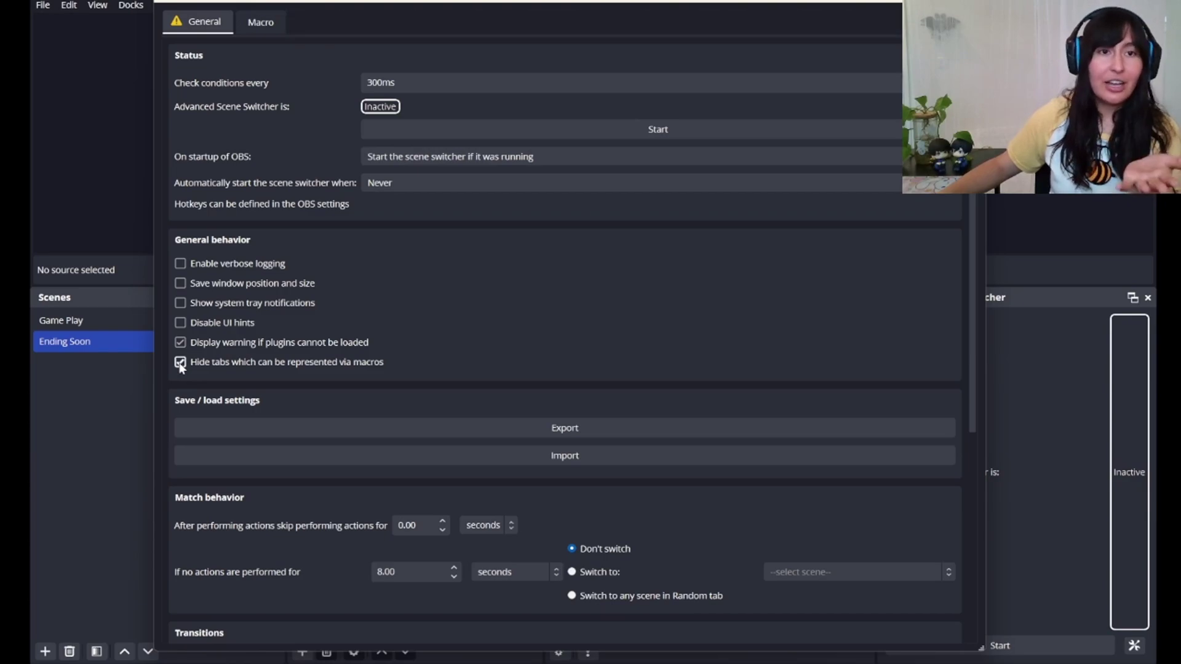
{"action": "left_click", "coordinate": [264, 29]}
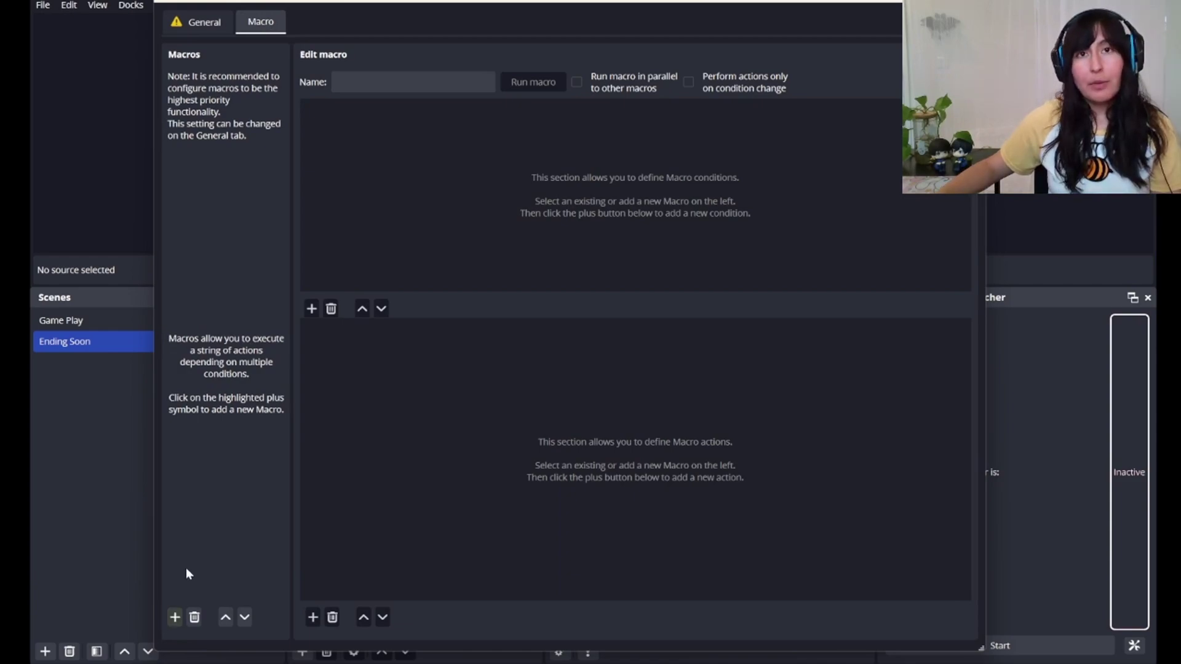
- Create a new macro named 'Game Play'
{"action": "left_click", "coordinate": [174, 620]}
{"action": "type", "text": "Game Play"}
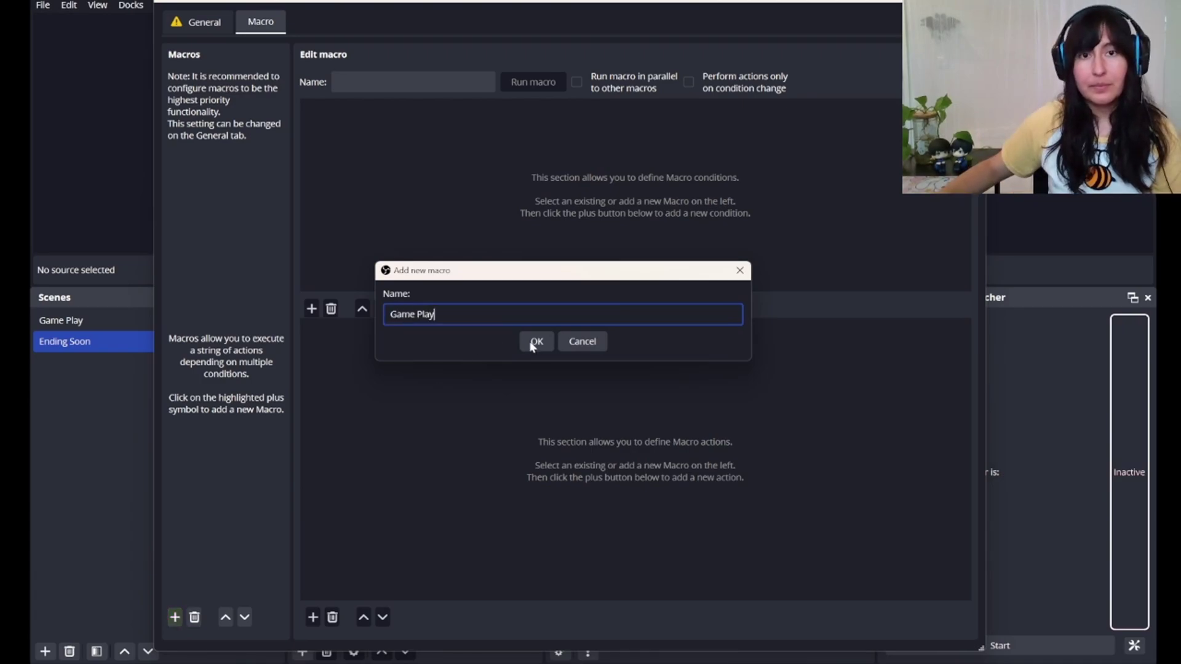
{"action": "left_click", "coordinate": [536, 345]}
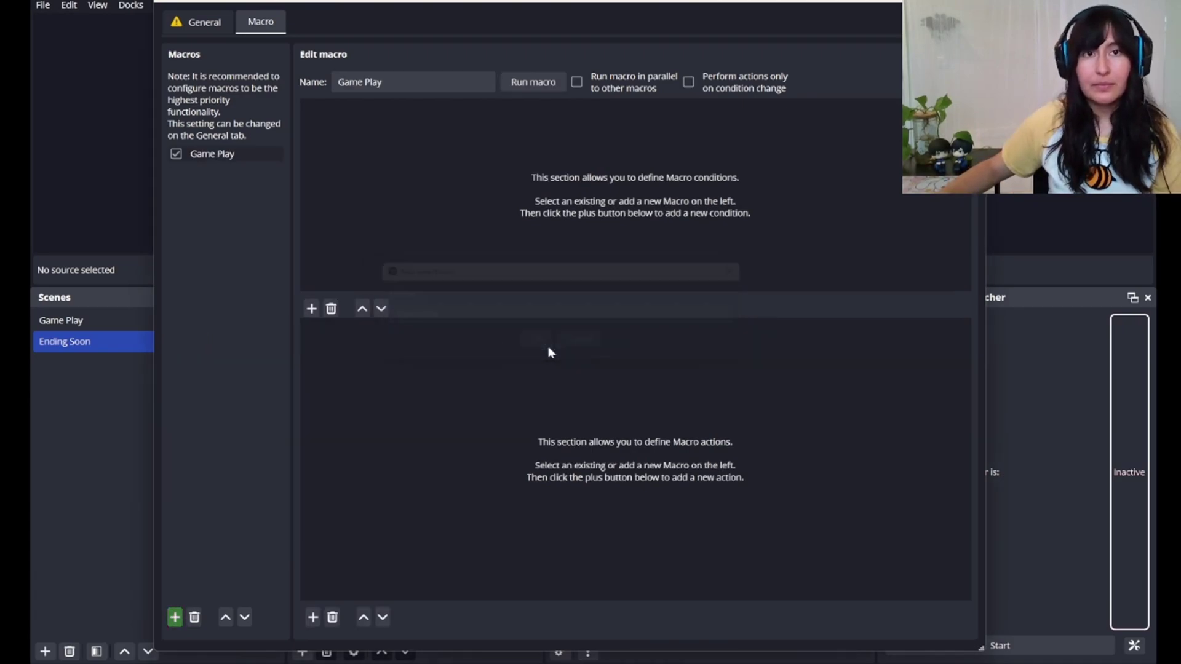
- Add a Scene condition checking that the current scene is Game Play
{"action": "left_click", "coordinate": [311, 308]}
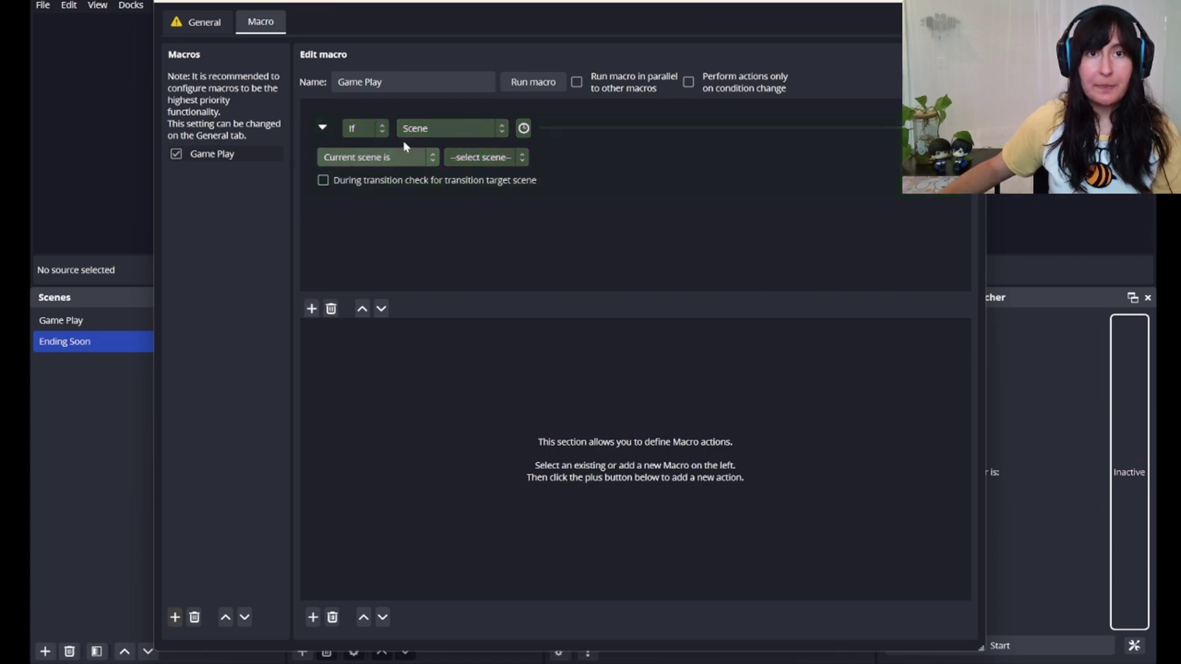
{"action": "left_click", "coordinate": [393, 157]}
{"action": "left_click", "coordinate": [382, 174]}
{"action": "left_click", "coordinate": [478, 158]}
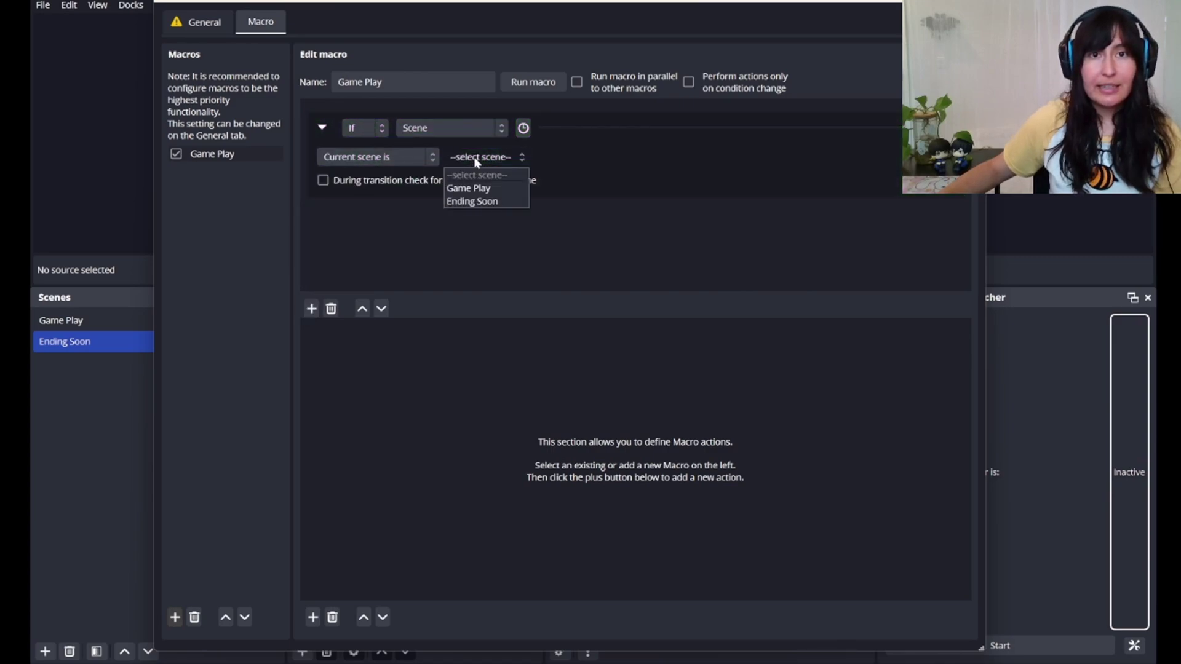
{"action": "left_click", "coordinate": [478, 188]}
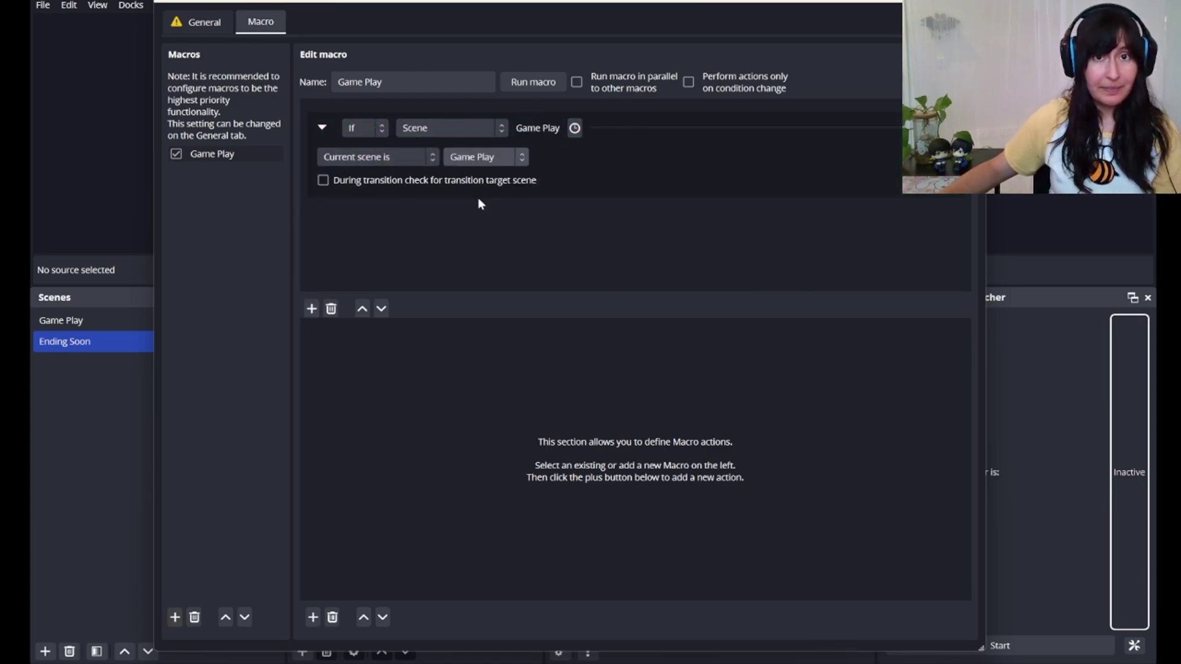
- Add an Audio action setting Elgato's volume to 80% with a 3-second fade
{"action": "left_click", "coordinate": [309, 618]}
{"action": "left_click", "coordinate": [400, 347]}
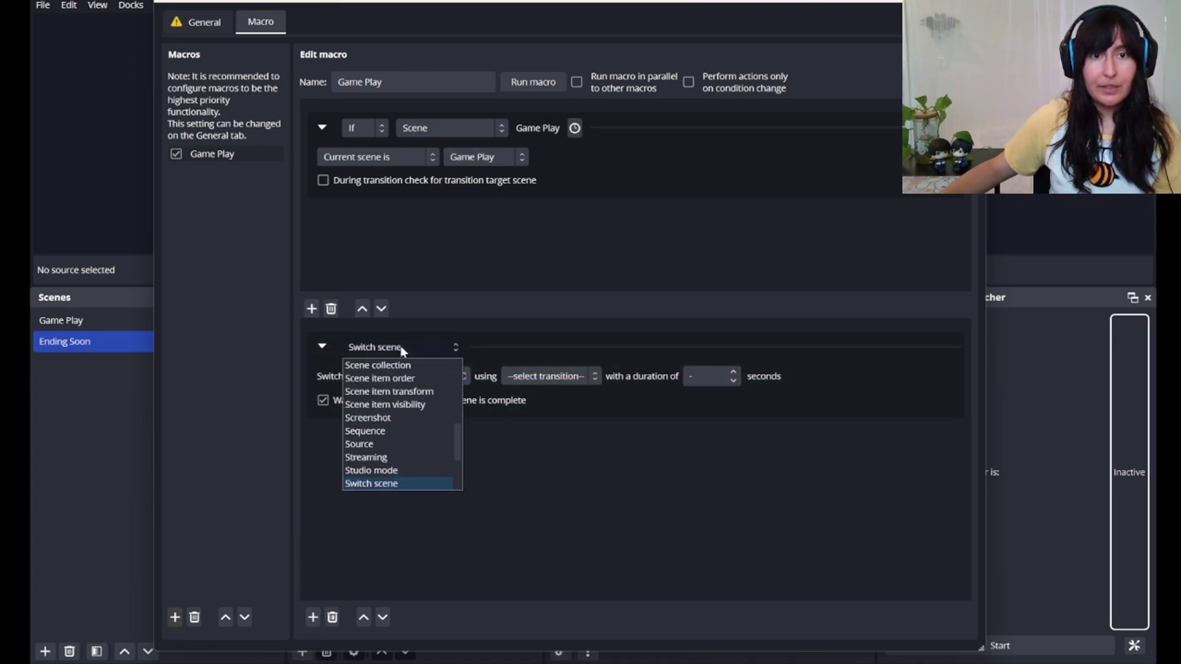
{"action": "scroll", "coordinate": [383, 446], "scroll_direction": "up", "scroll_amount": 5}
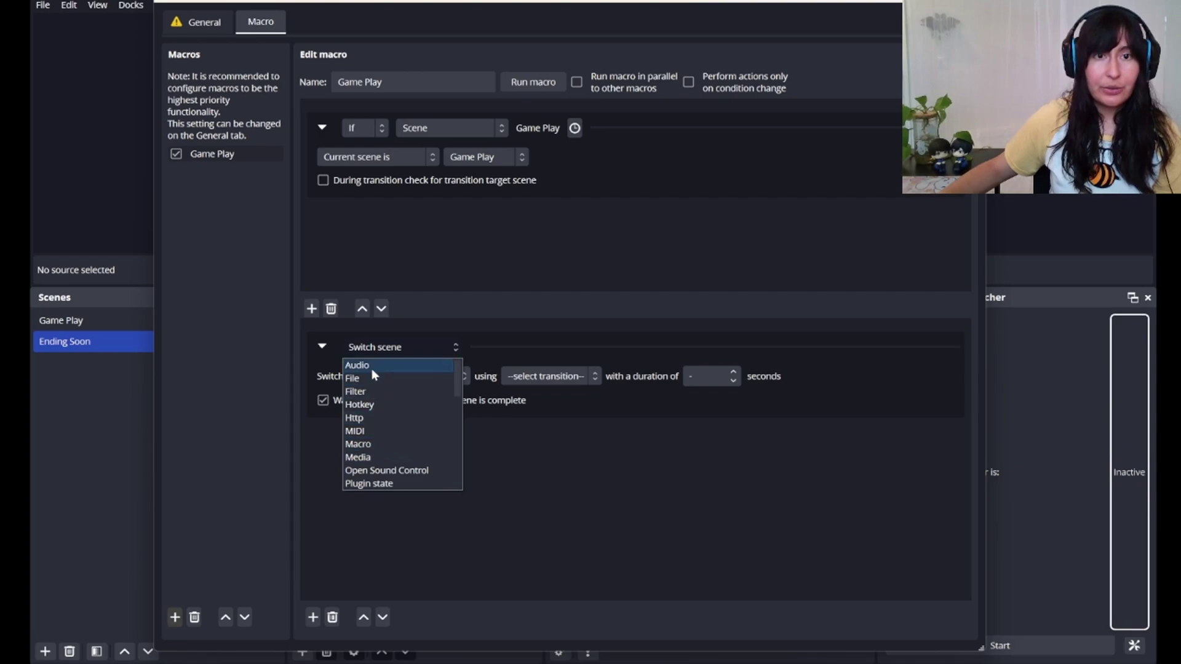
{"action": "left_click", "coordinate": [371, 366]}
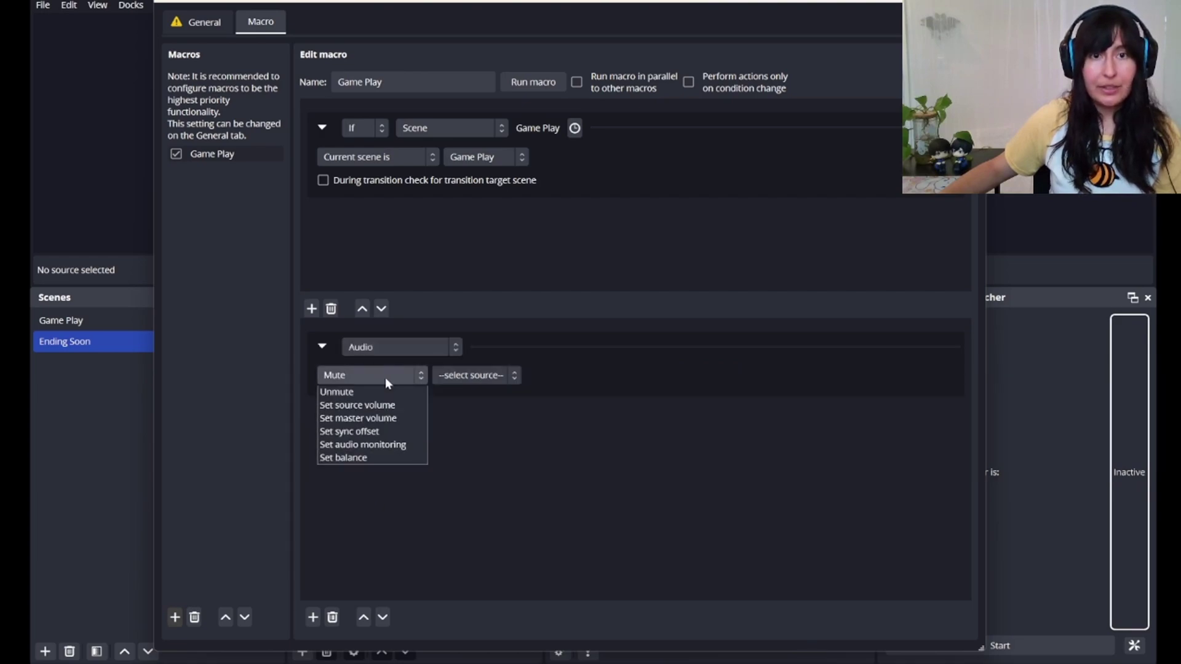
{"action": "left_click", "coordinate": [385, 379]}
{"action": "left_click", "coordinate": [362, 421]}
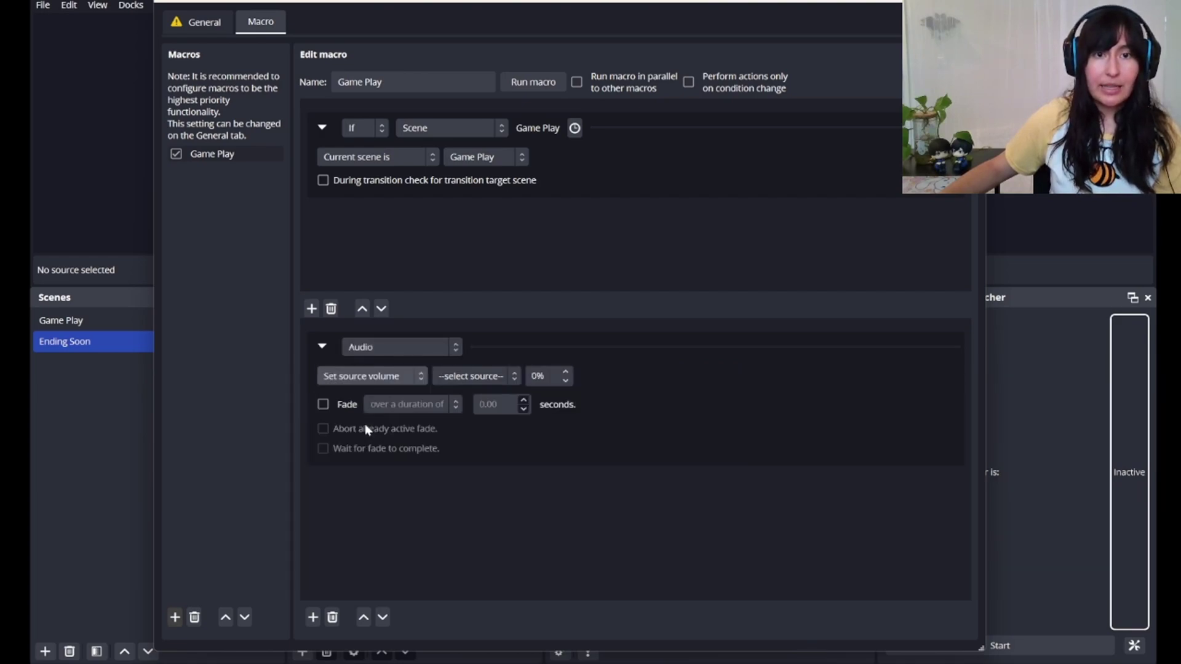
{"action": "left_click", "coordinate": [478, 378]}
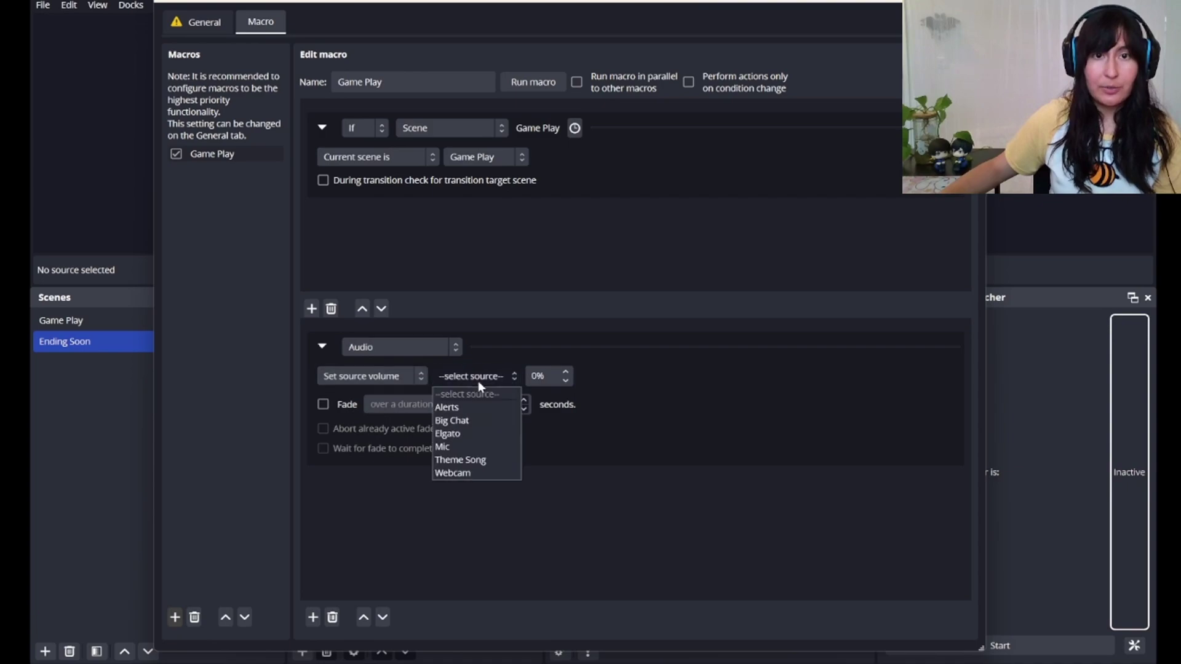
{"action": "left_click", "coordinate": [458, 434]}
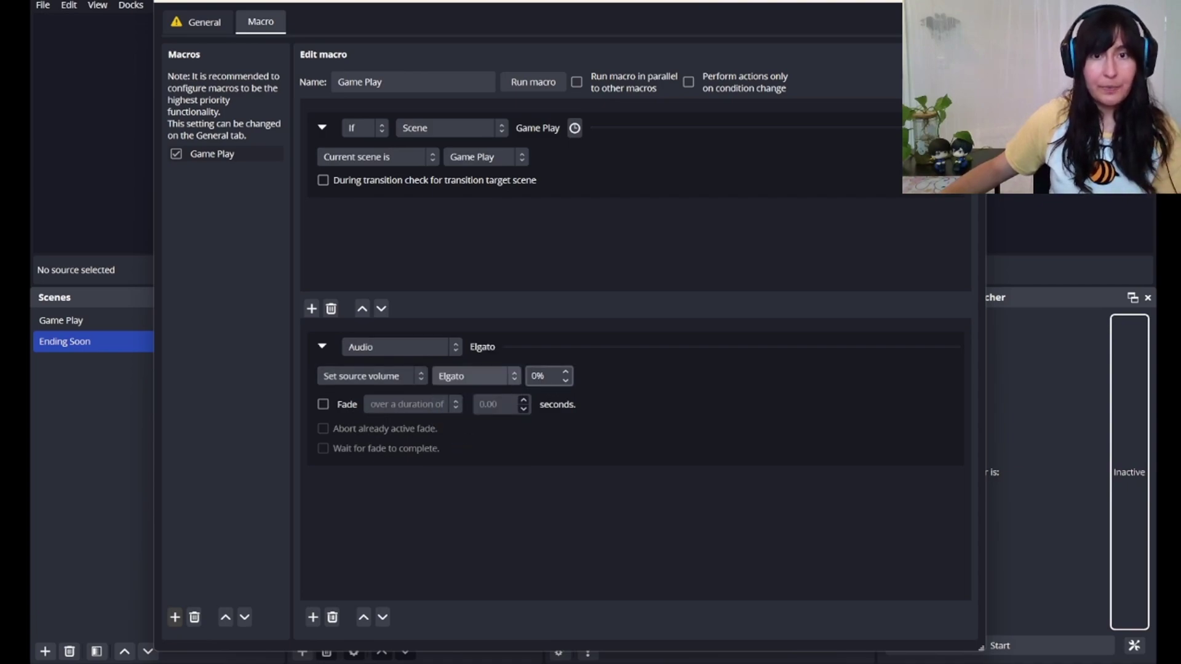
{"action": "left_click", "coordinate": [537, 376]}
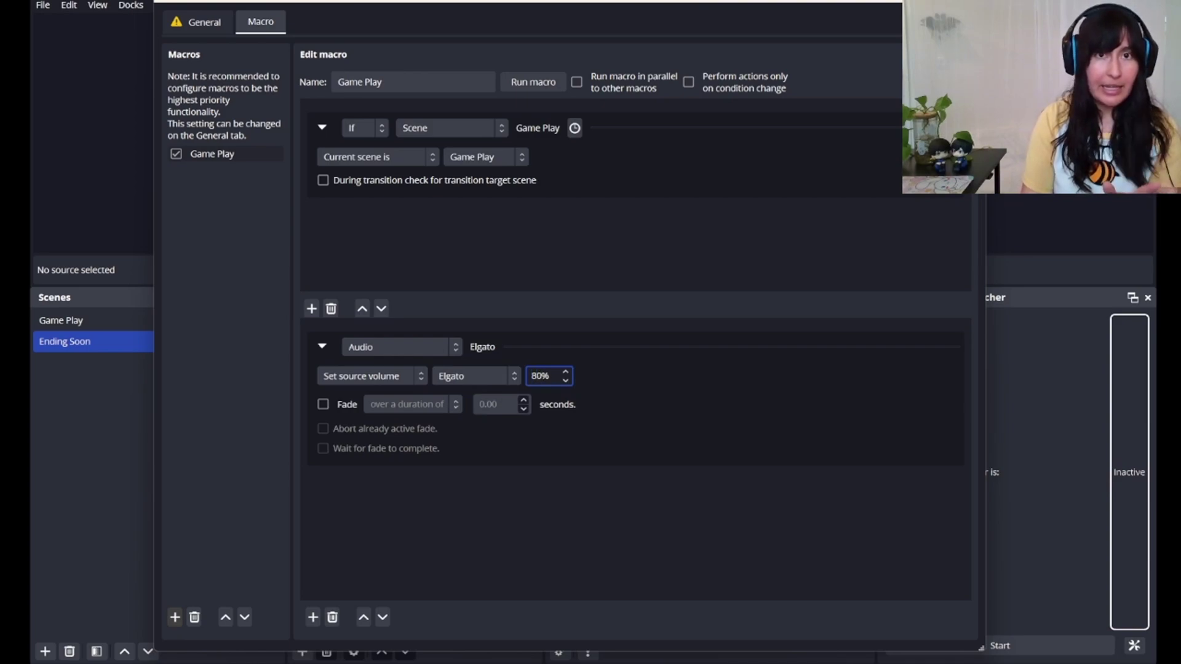
{"action": "left_click", "coordinate": [632, 394]}
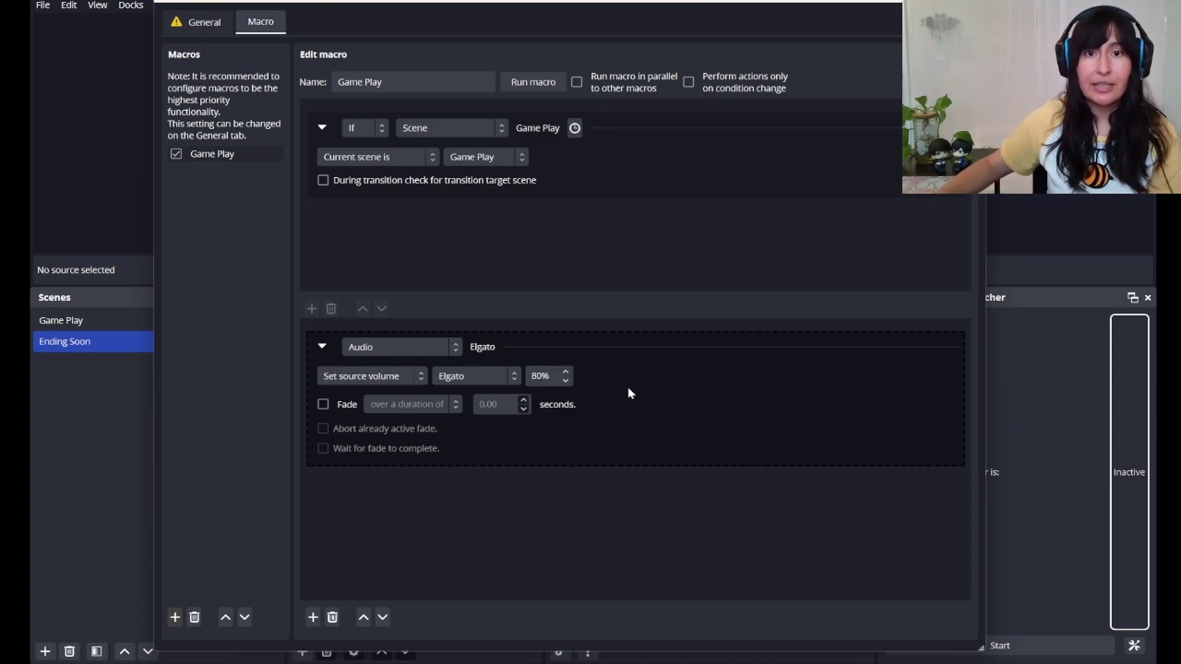
{"action": "left_click", "coordinate": [323, 405]}
{"action": "left_click", "coordinate": [478, 405]}
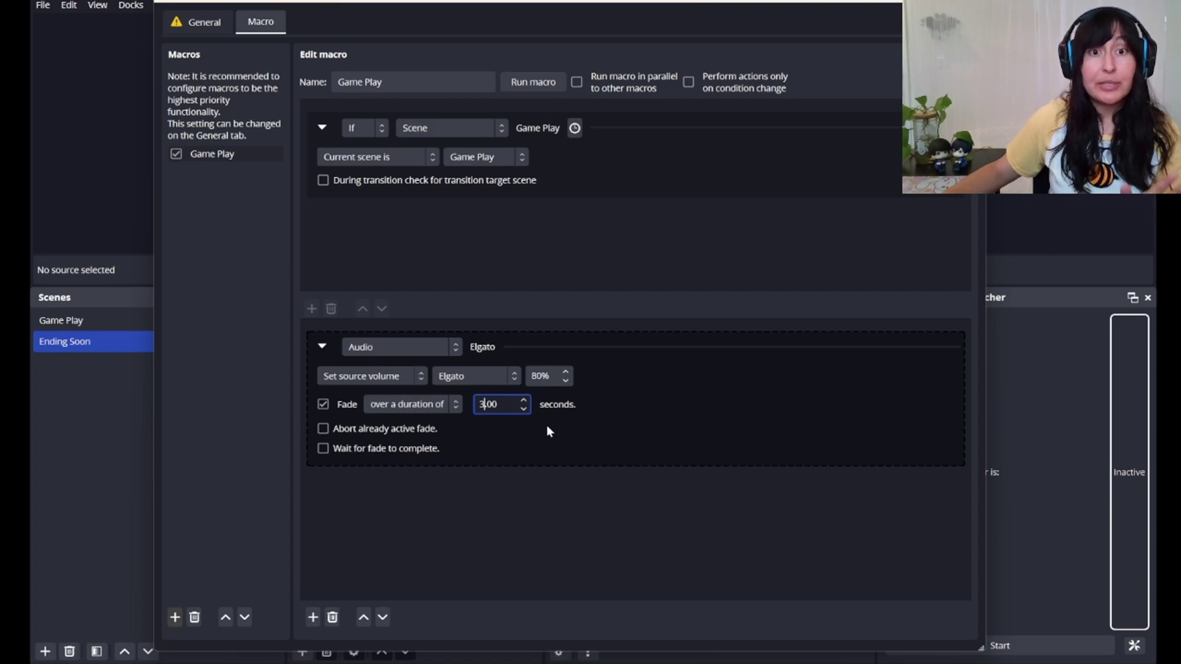
{"action": "left_click", "coordinate": [534, 501]}
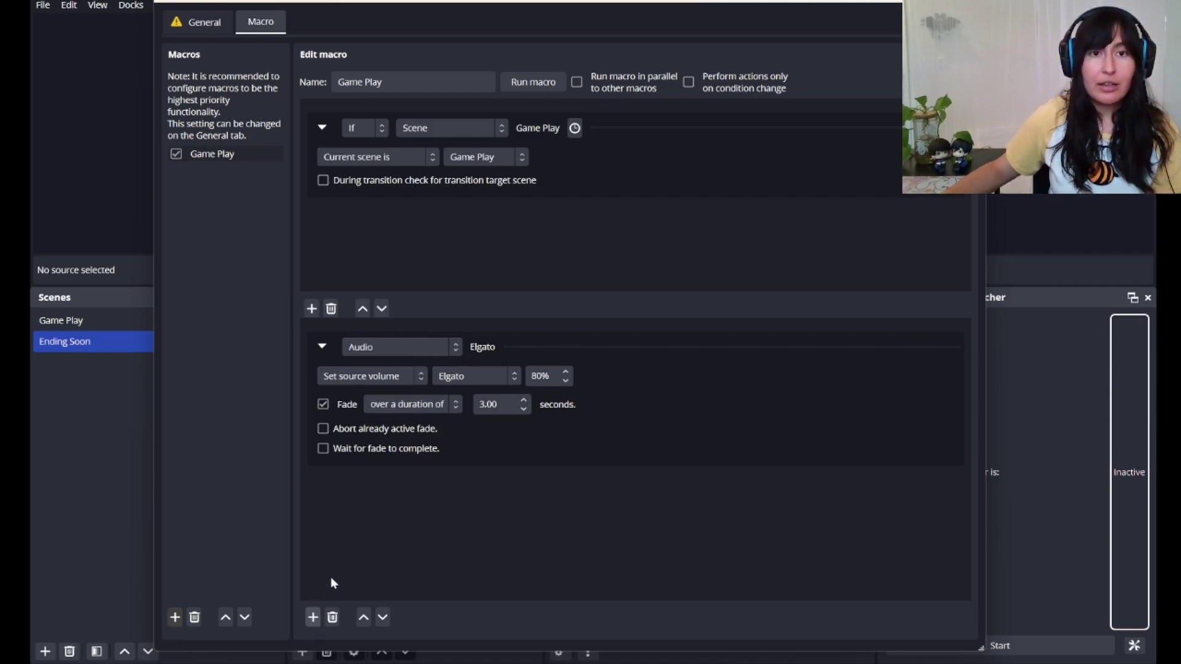
- Add a second Audio action fading Theme Song to 0%, then collapse both actions
{"action": "left_click", "coordinate": [313, 617]}
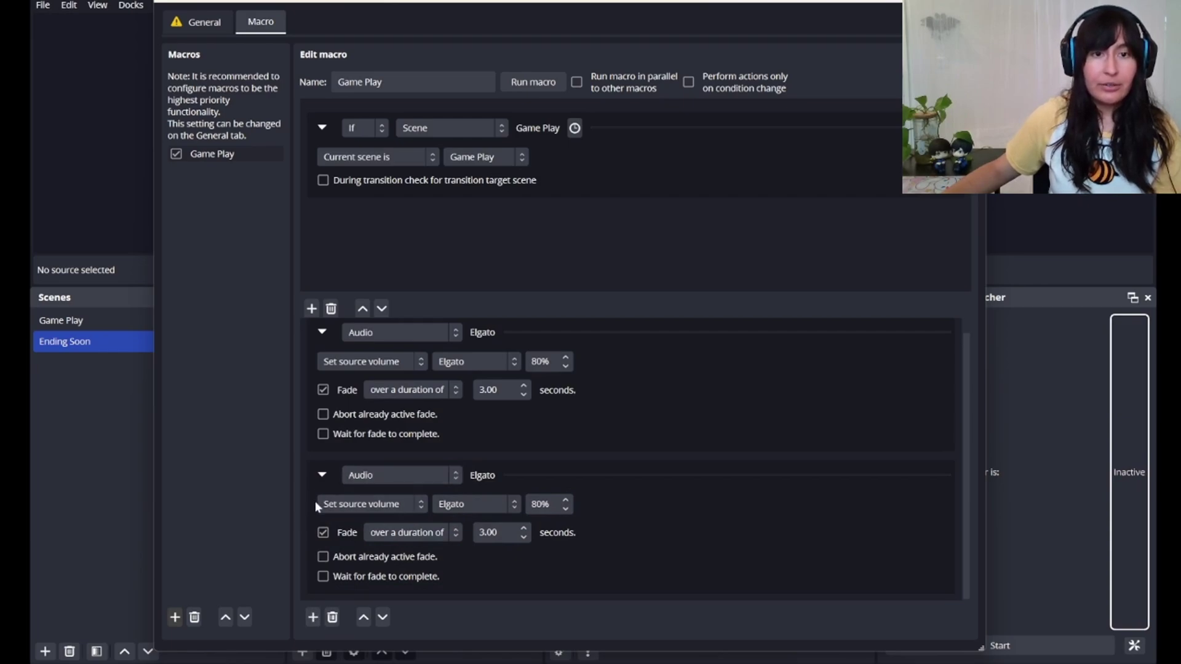
{"action": "left_click", "coordinate": [476, 507]}
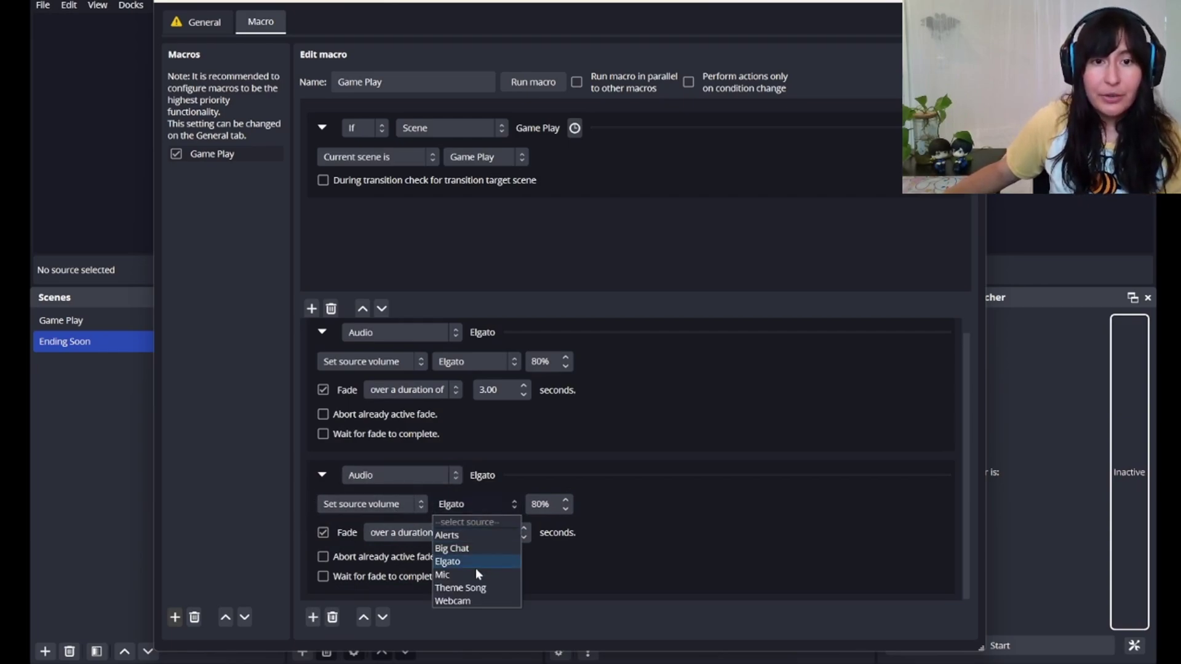
{"action": "left_click", "coordinate": [465, 588]}
{"action": "key", "text": "Tab"}
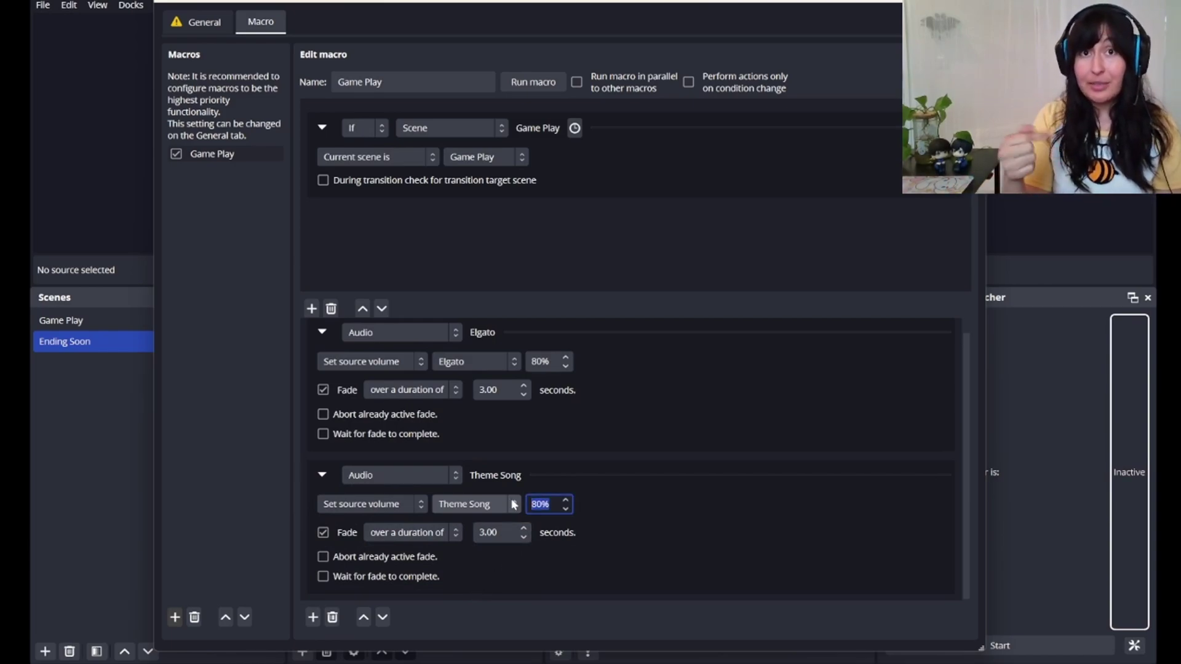
{"action": "type", "text": "0"}
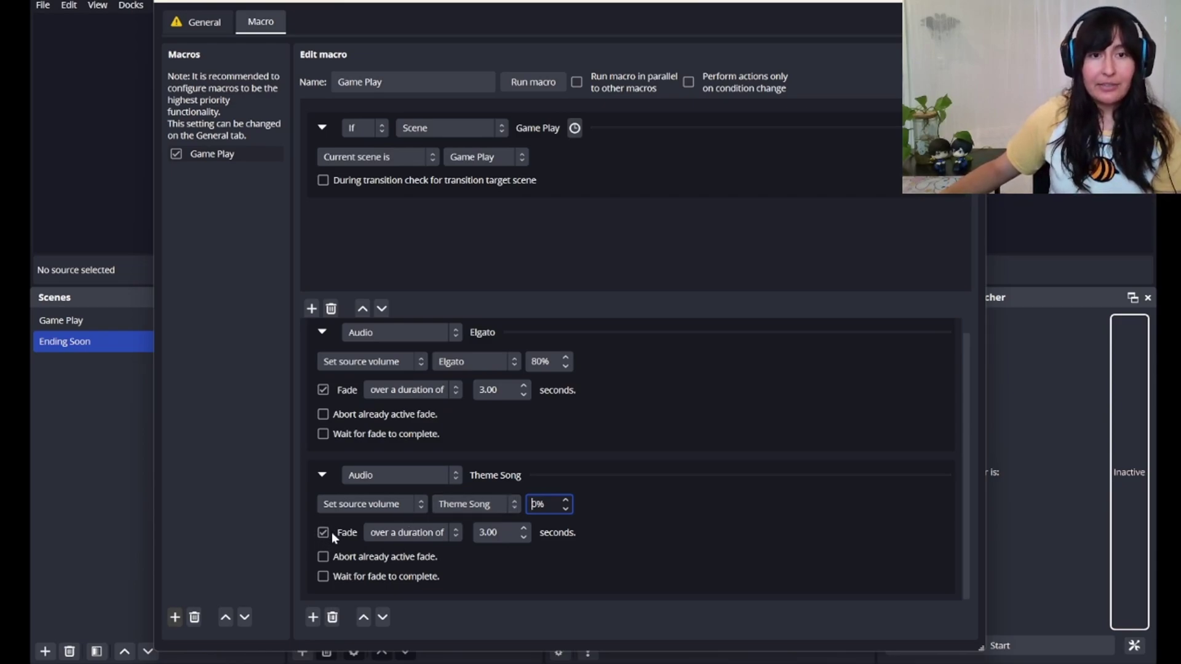
{"action": "left_click", "coordinate": [322, 475]}
{"action": "left_click", "coordinate": [322, 346]}
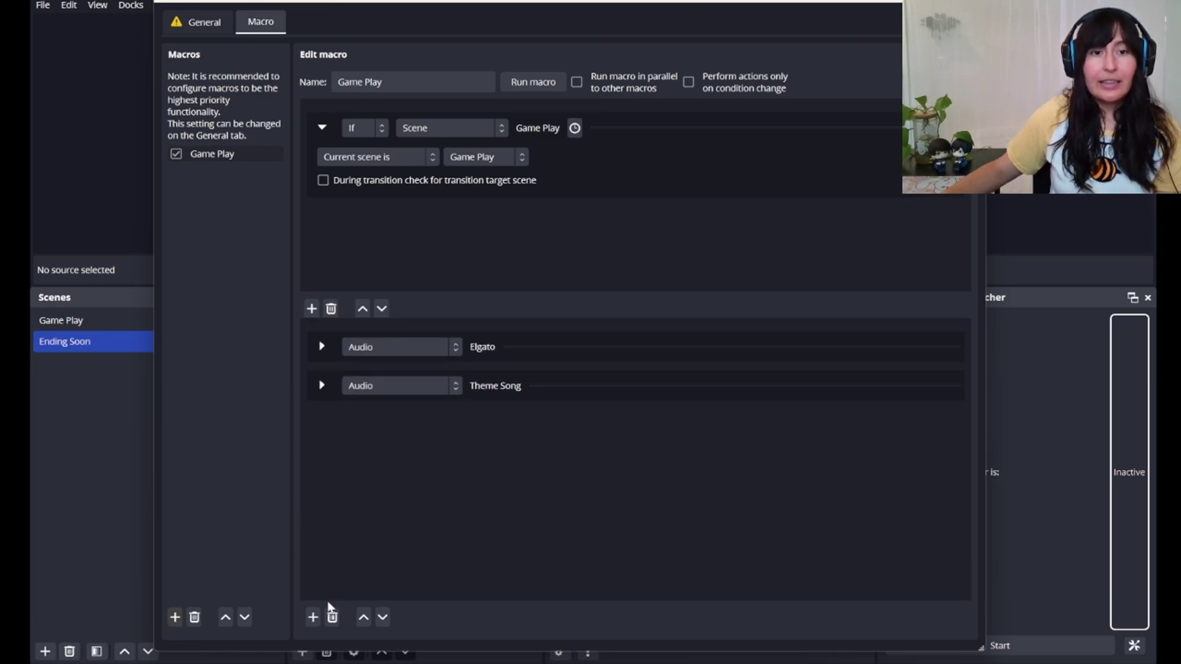
- Add a third Audio action that sets the Mic volume to 100%
{"action": "left_click", "coordinate": [313, 618]}
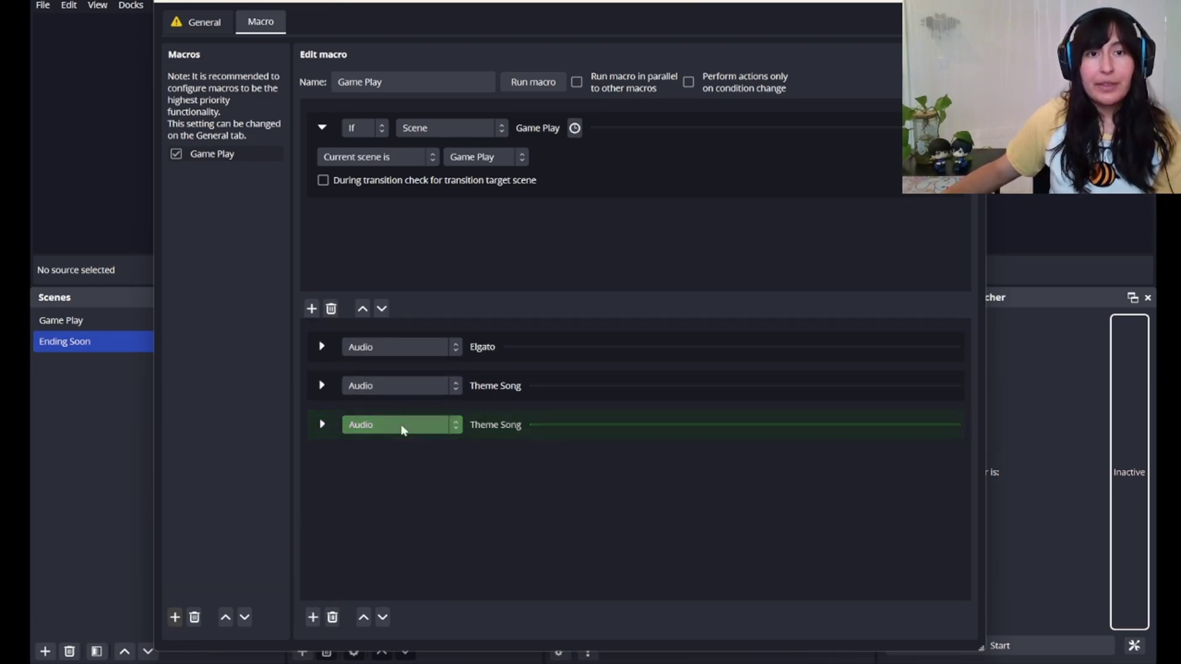
{"action": "left_click", "coordinate": [321, 425]}
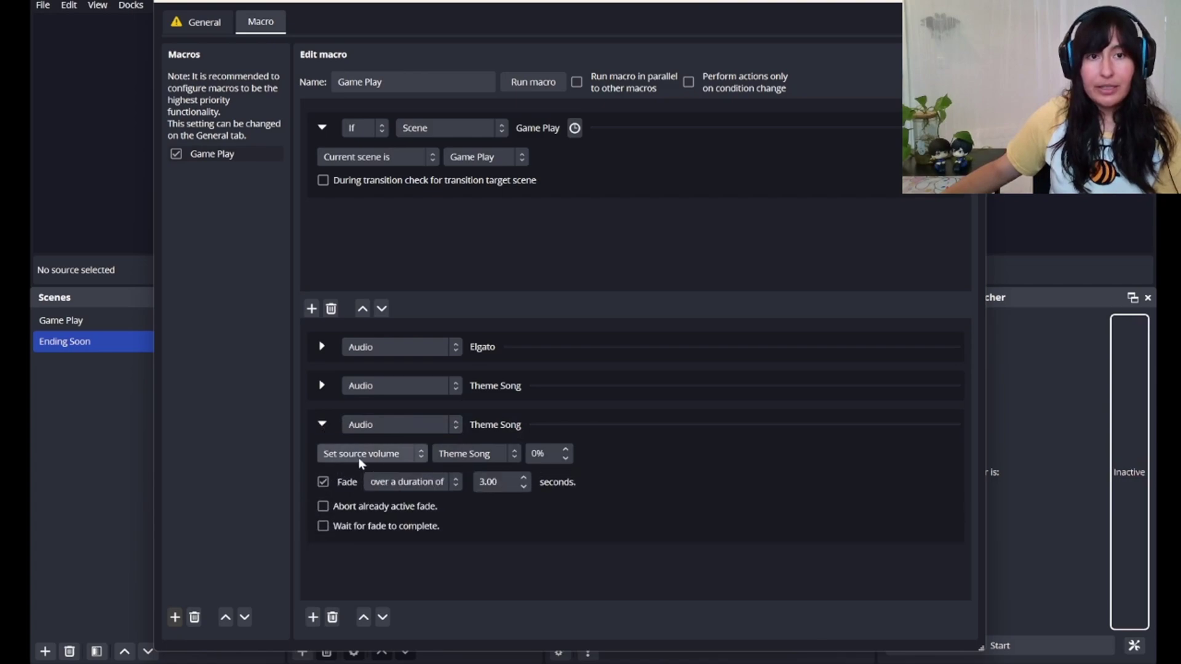
{"action": "left_click", "coordinate": [489, 455]}
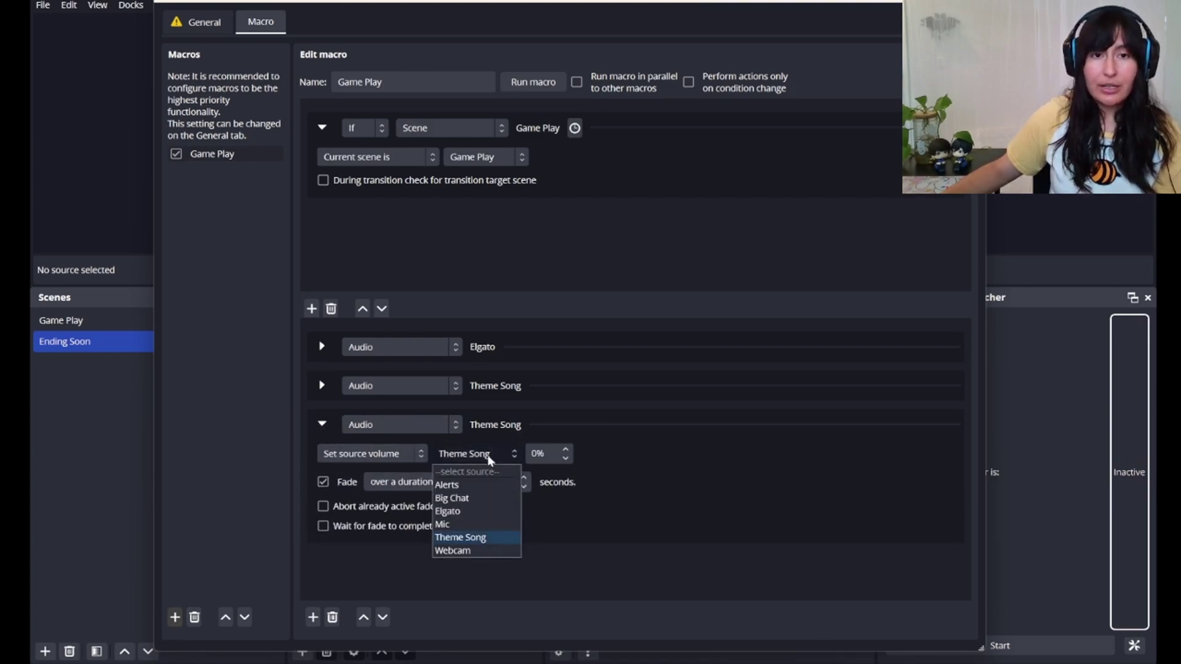
{"action": "left_click", "coordinate": [468, 524]}
{"action": "left_click", "coordinate": [533, 454]}
{"action": "type", "text": "10"}
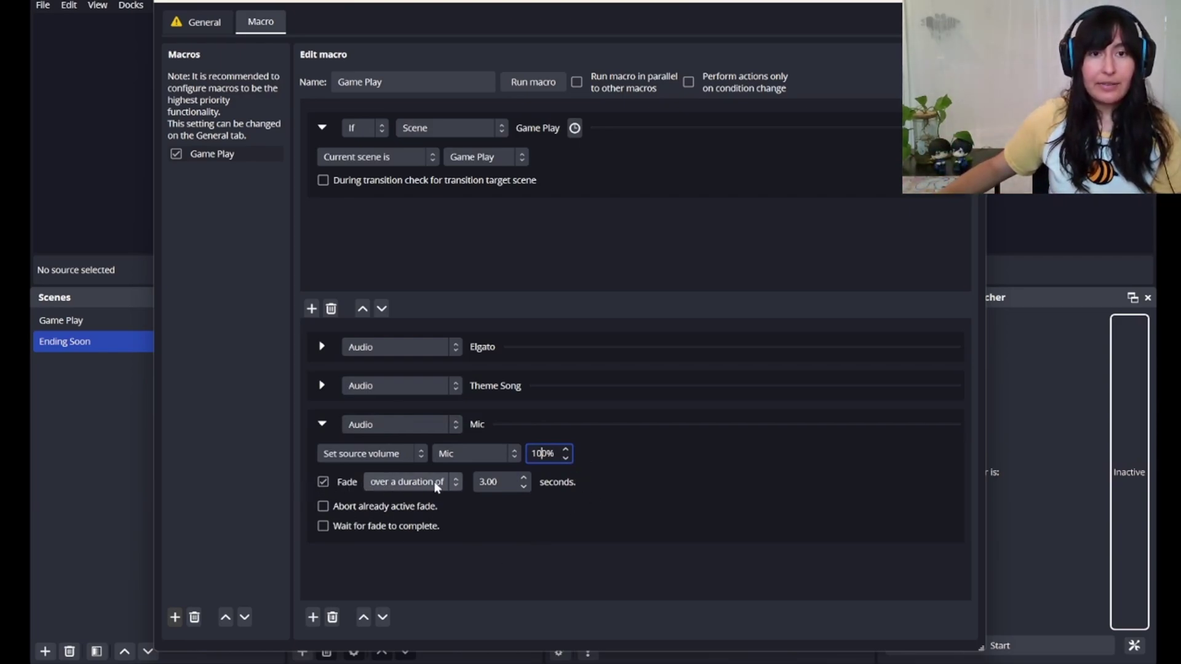
{"action": "left_click", "coordinate": [637, 489]}
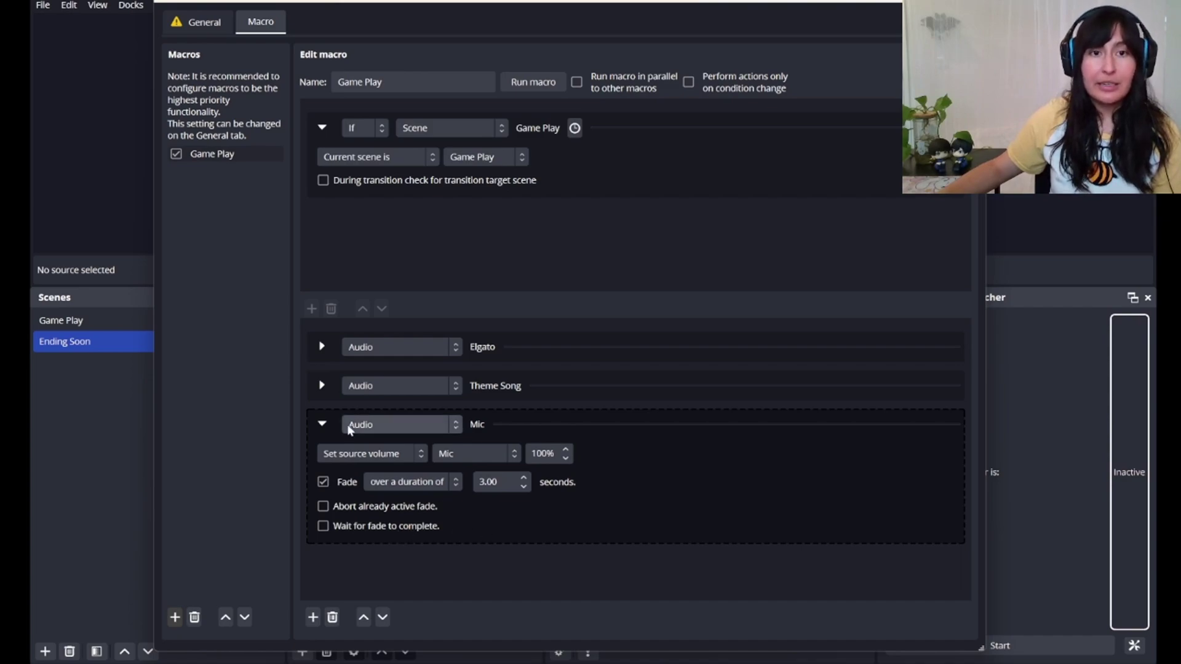
- Turn Wait for fade off on the Elgato, Theme Song and Mic actions
{"action": "left_click", "coordinate": [322, 526]}
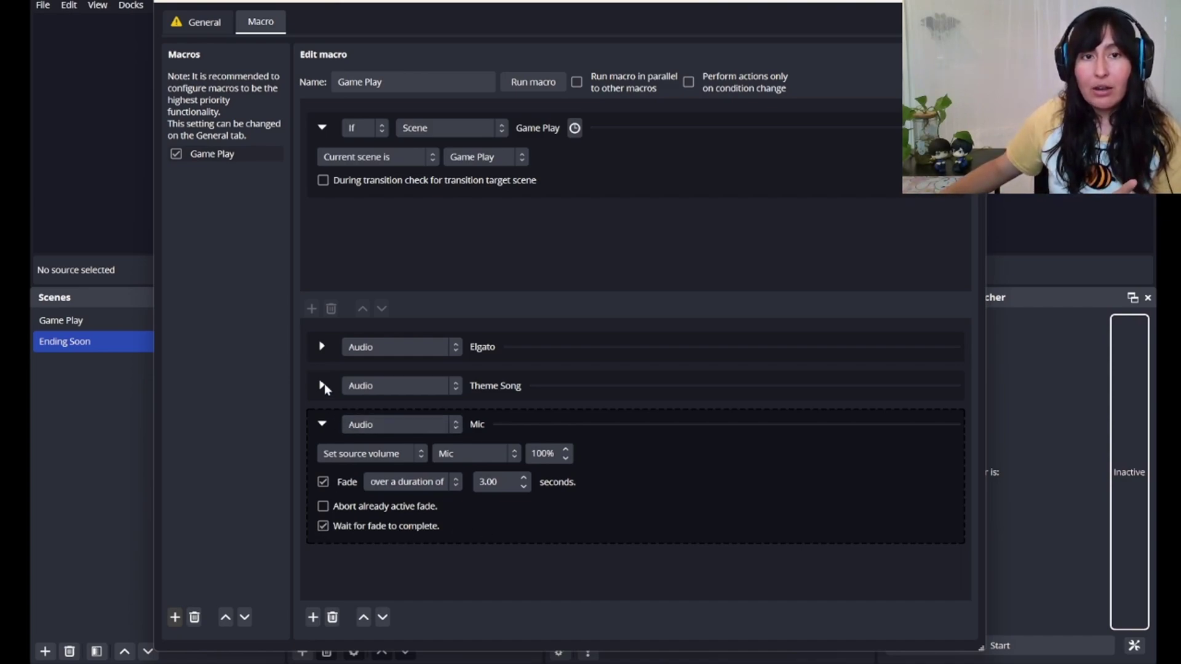
{"action": "left_click", "coordinate": [322, 386]}
{"action": "left_click", "coordinate": [323, 487]}
{"action": "left_click", "coordinate": [321, 347]}
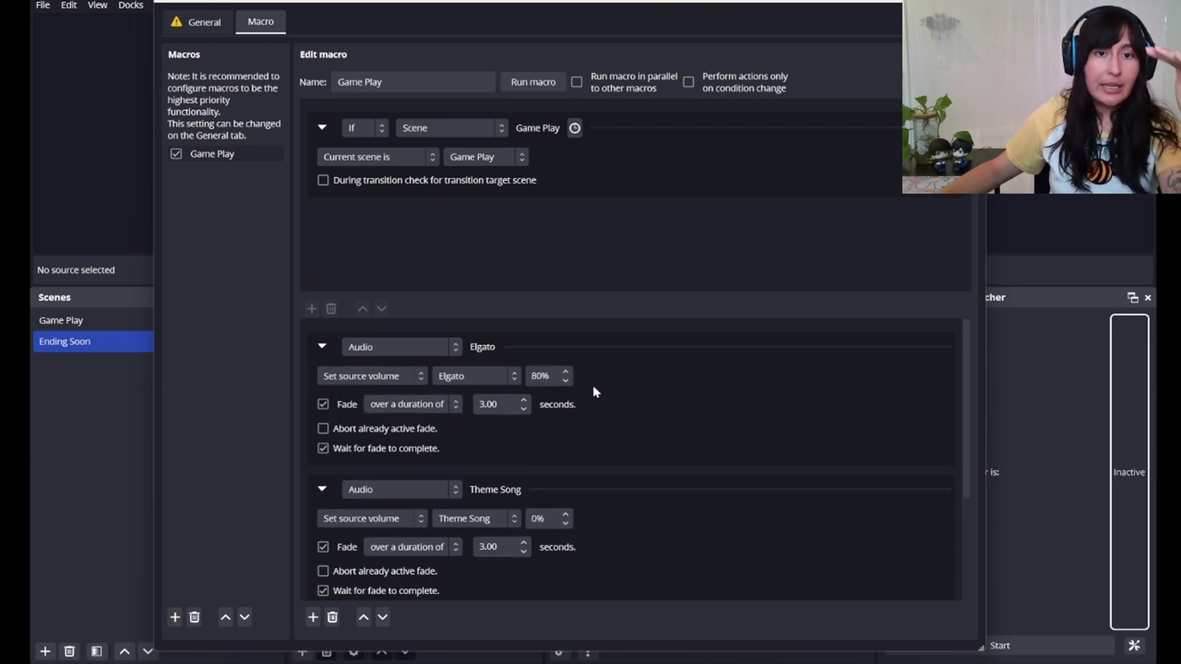
{"action": "scroll", "coordinate": [575, 463], "scroll_direction": "down", "scroll_amount": 2}
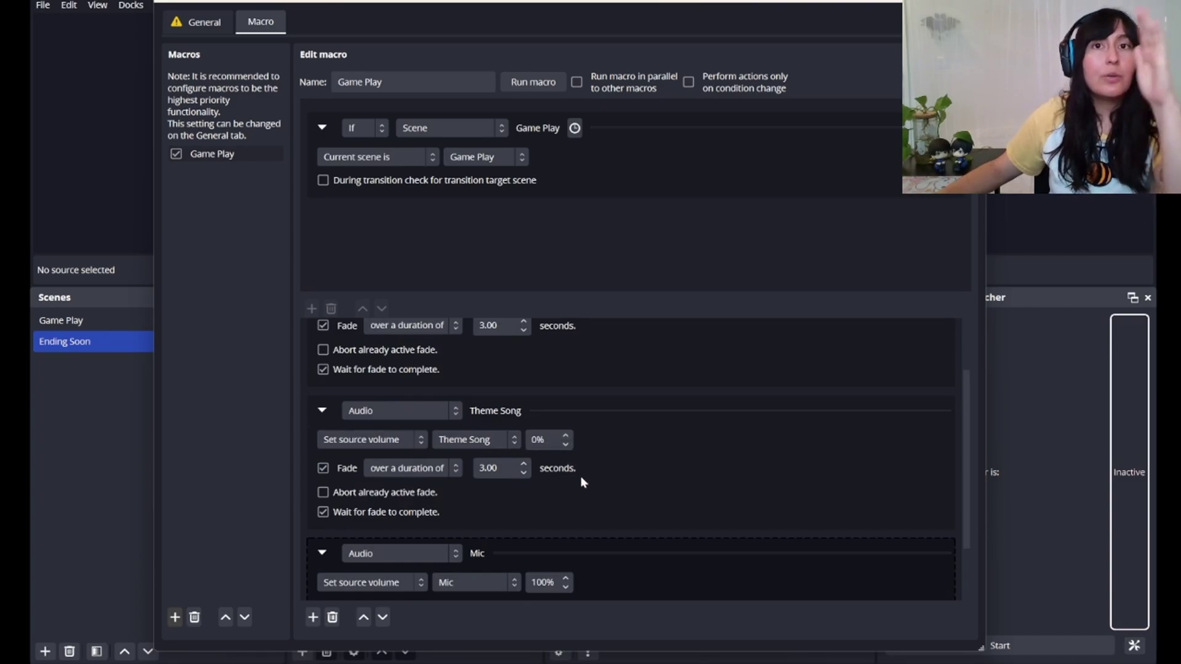
{"action": "scroll", "coordinate": [581, 476], "scroll_direction": "down", "scroll_amount": 2}
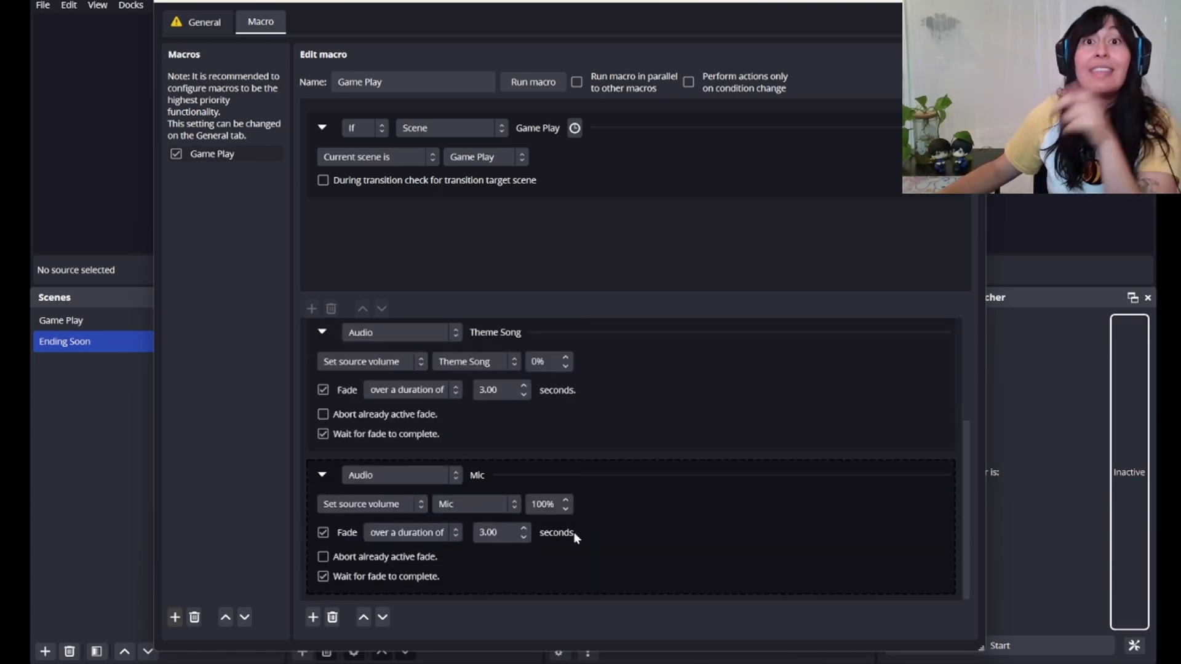
{"action": "left_click", "coordinate": [323, 577]}
{"action": "left_click", "coordinate": [323, 434]}
{"action": "scroll", "coordinate": [344, 473], "scroll_direction": "up", "scroll_amount": 1}
{"action": "scroll", "coordinate": [345, 474], "scroll_direction": "up", "scroll_amount": 1}
{"action": "left_click", "coordinate": [323, 370]}
- Collapse the Mic, Theme Song and Elgato action panels
{"action": "scroll", "coordinate": [362, 551], "scroll_direction": "down", "scroll_amount": 1}
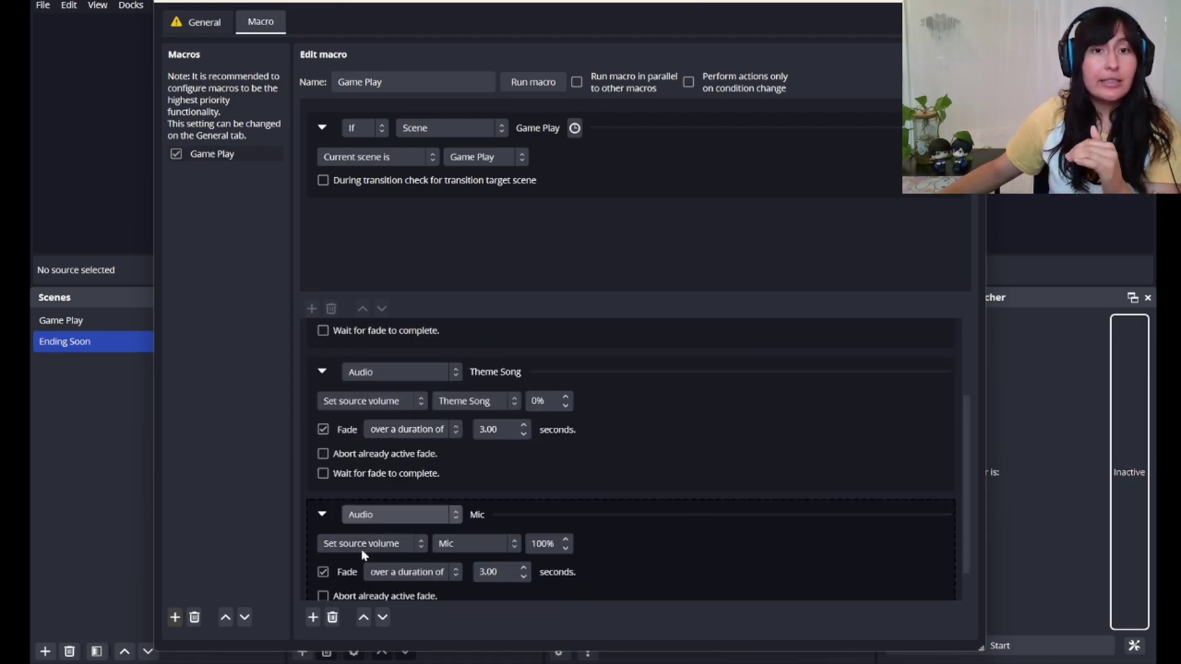
{"action": "left_click", "coordinate": [322, 518]}
{"action": "left_click", "coordinate": [319, 437]}
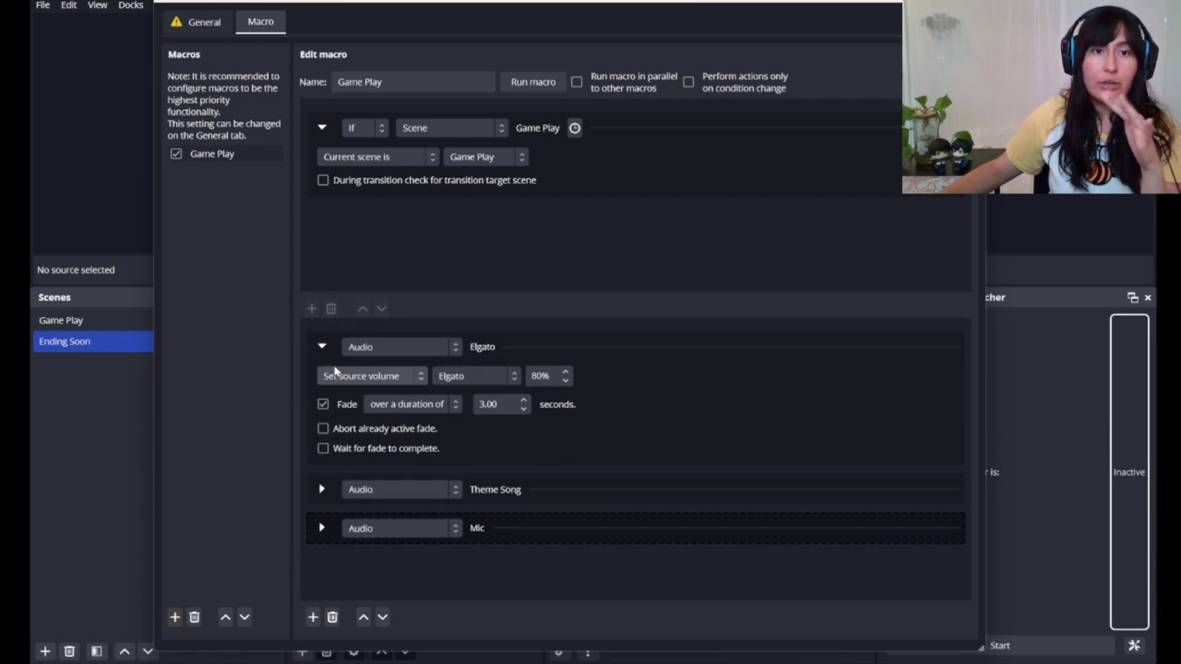
{"action": "left_click", "coordinate": [325, 346]}
- Duplicate the Game Play macro under the name 'Ending Soon'
{"action": "left_click", "coordinate": [195, 466]}
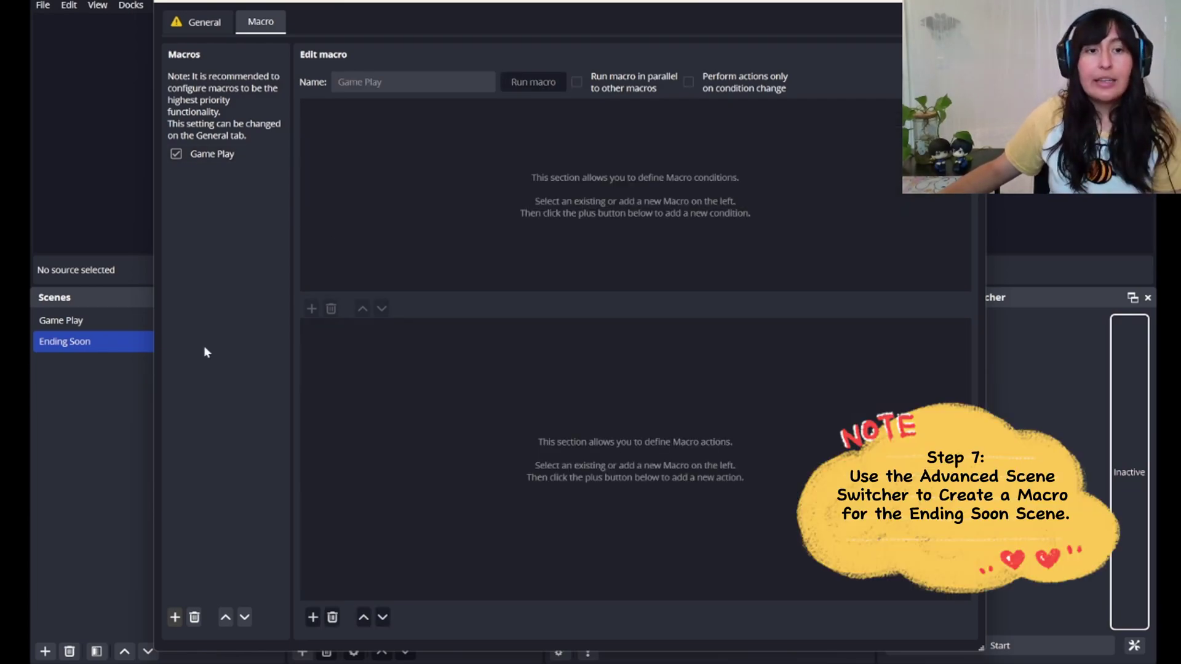
{"action": "left_click", "coordinate": [175, 617]}
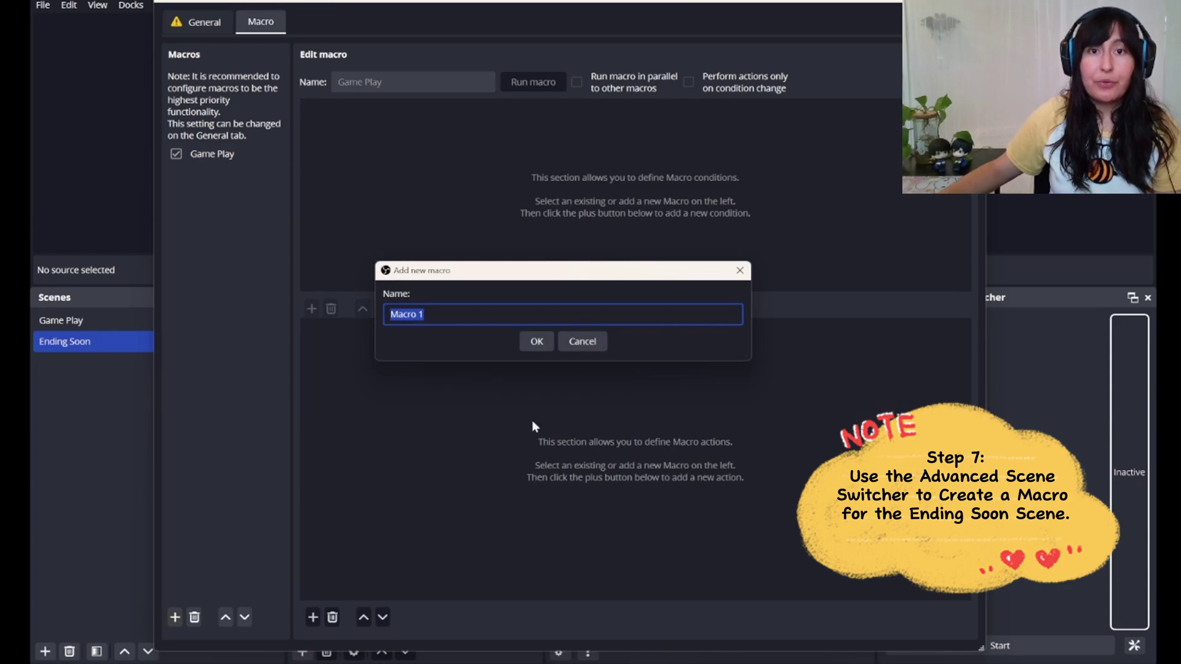
{"action": "left_click", "coordinate": [582, 341]}
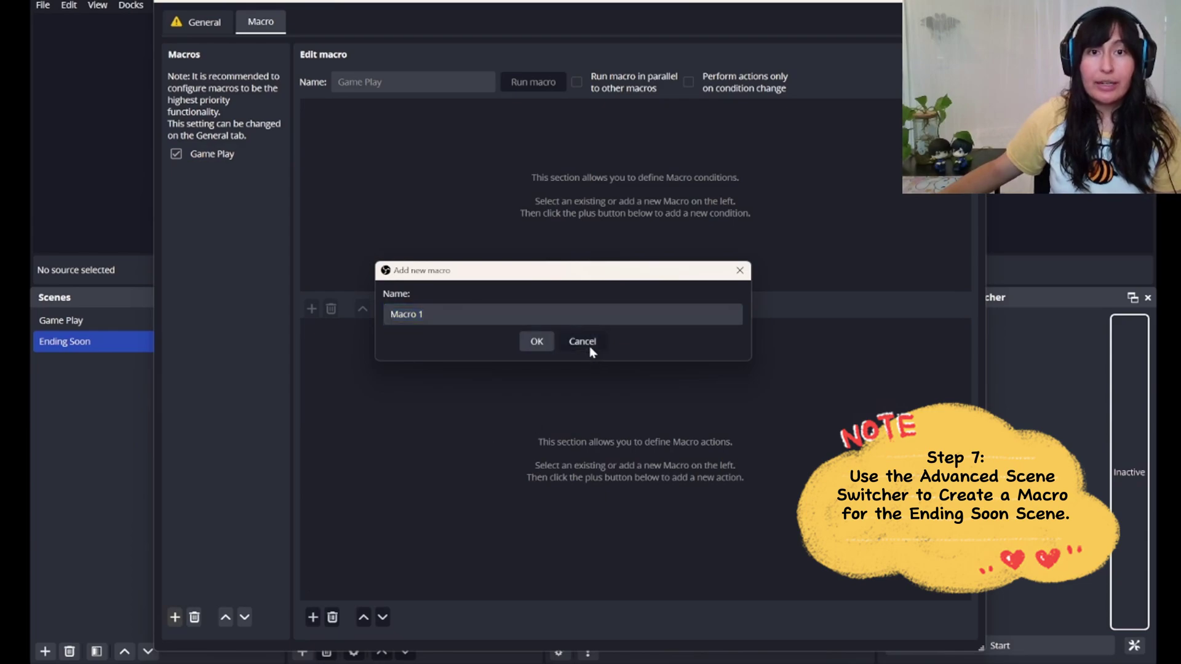
{"action": "right_click", "coordinate": [209, 157]}
{"action": "left_click", "coordinate": [238, 186]}
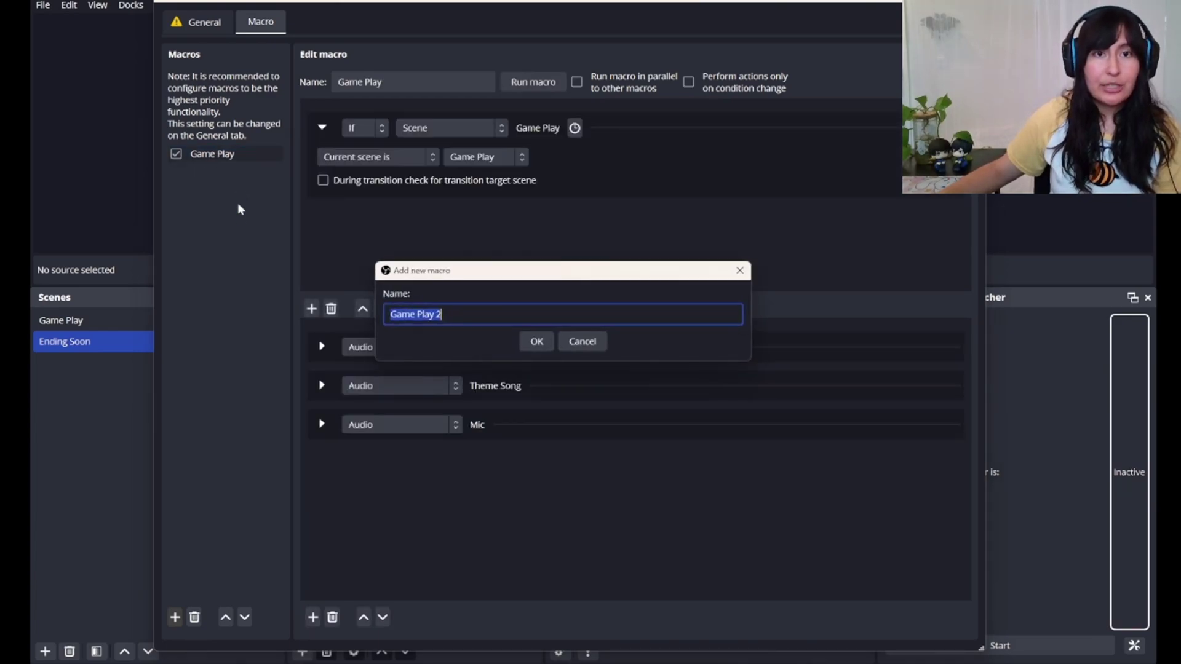
{"action": "type", "text": "Ending"}
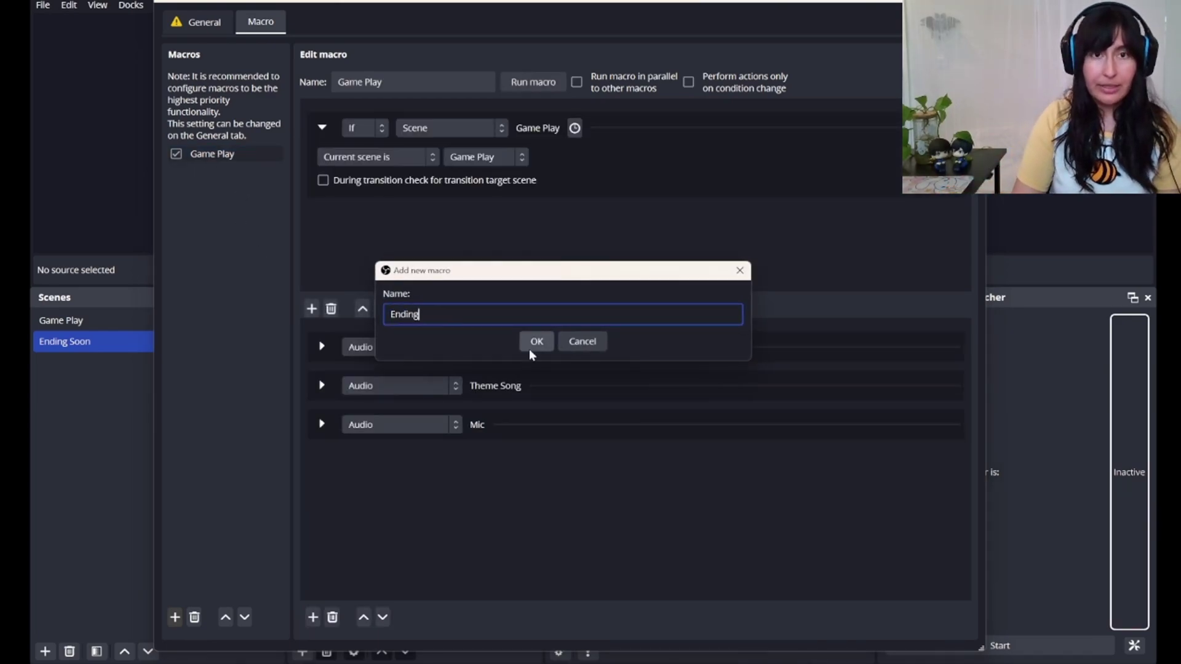
{"action": "type", "text": " soon"}
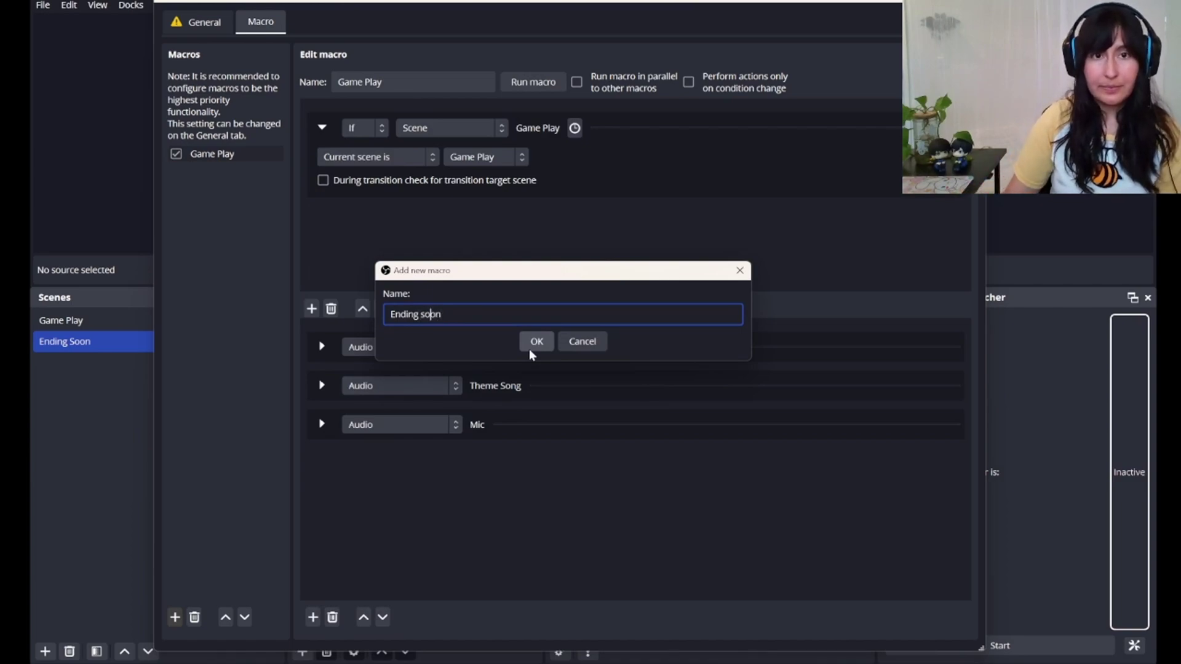
{"action": "key", "text": "BackSpace"}
{"action": "type", "text": "S"}
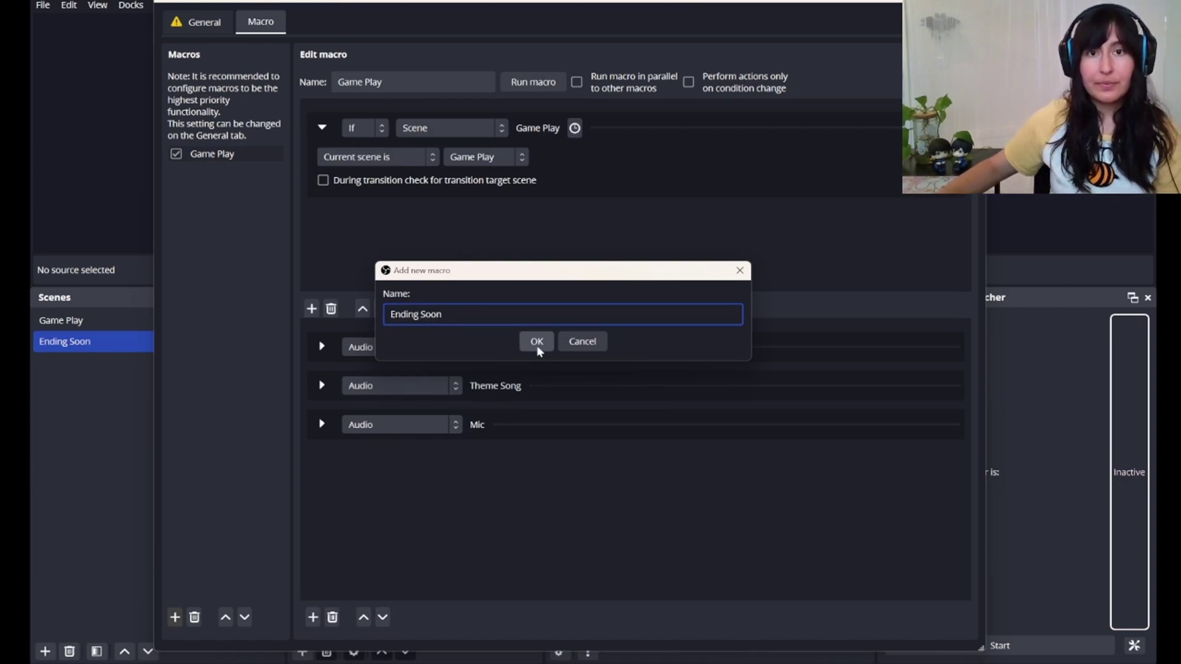
{"action": "left_click", "coordinate": [537, 344]}
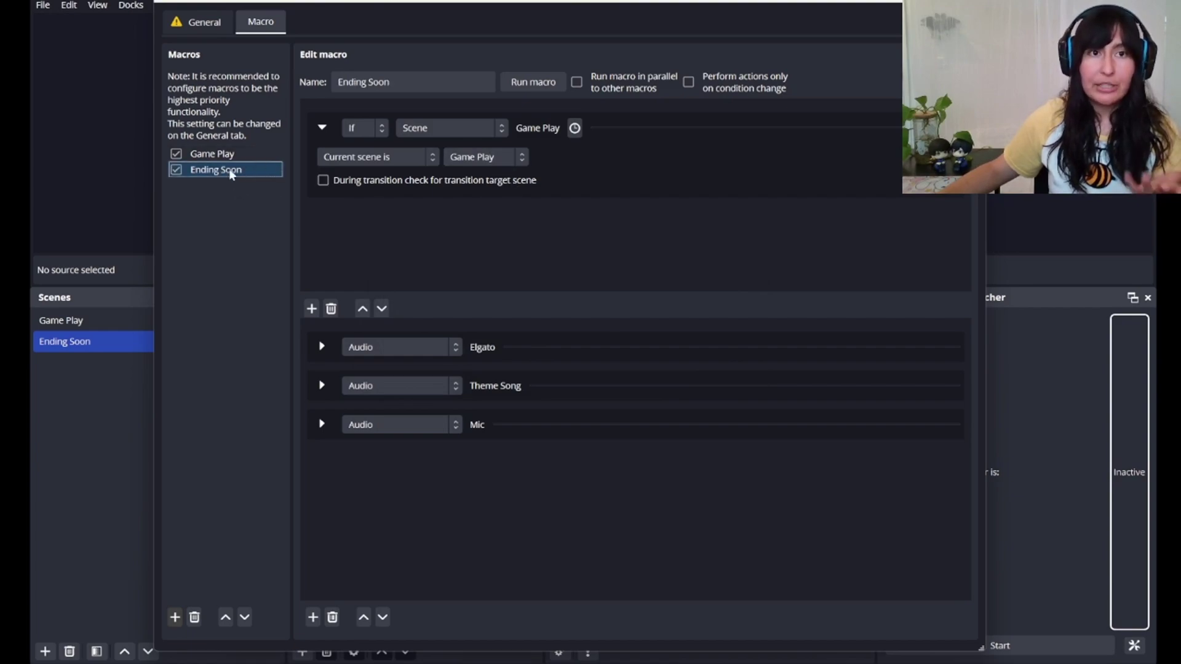
- Point the macro's condition at the Ending Soon scene and change Elgato's volume to 0%
{"action": "left_click", "coordinate": [508, 161]}
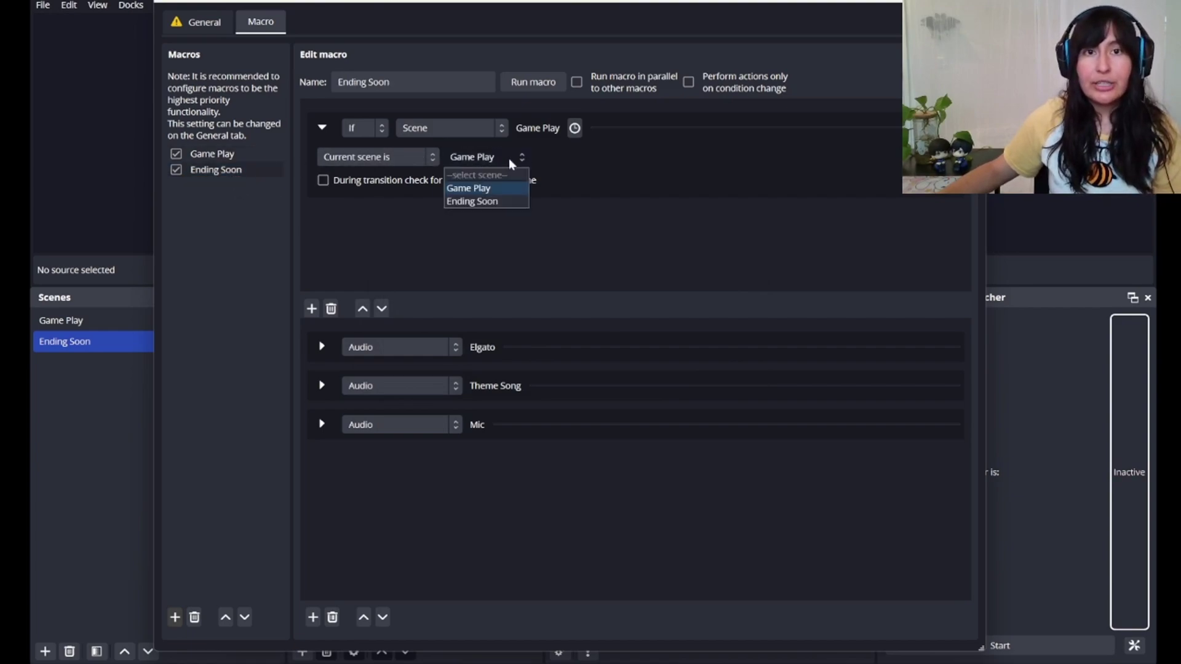
{"action": "left_click", "coordinate": [484, 200]}
{"action": "left_click", "coordinate": [321, 346]}
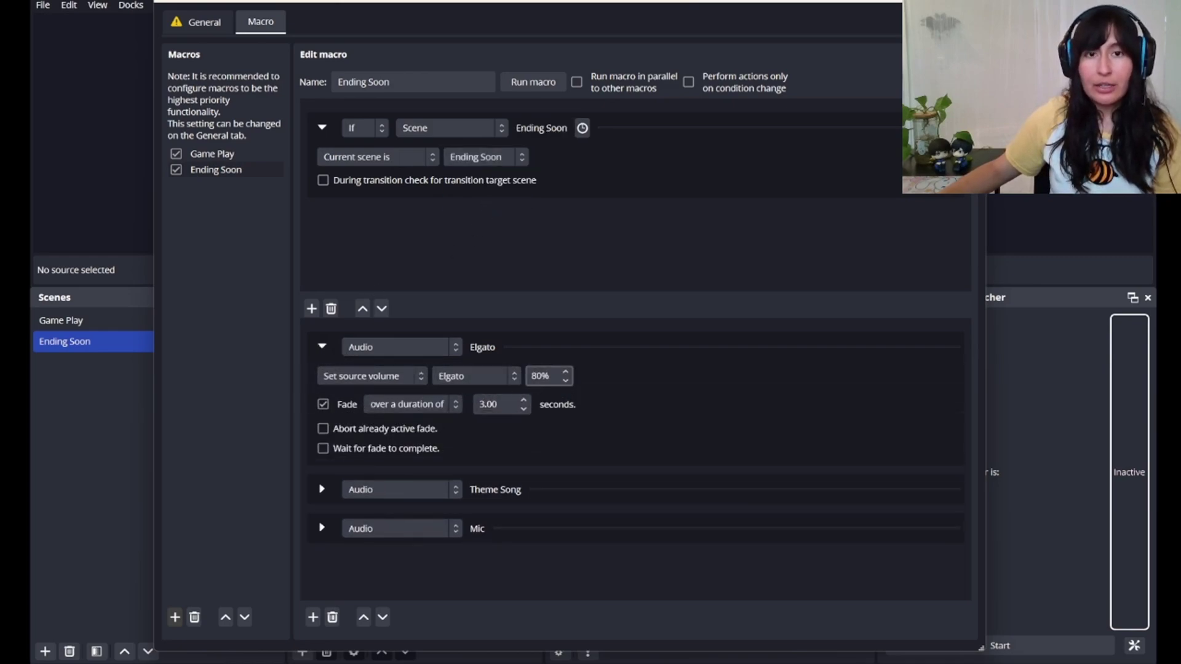
{"action": "left_click", "coordinate": [534, 376]}
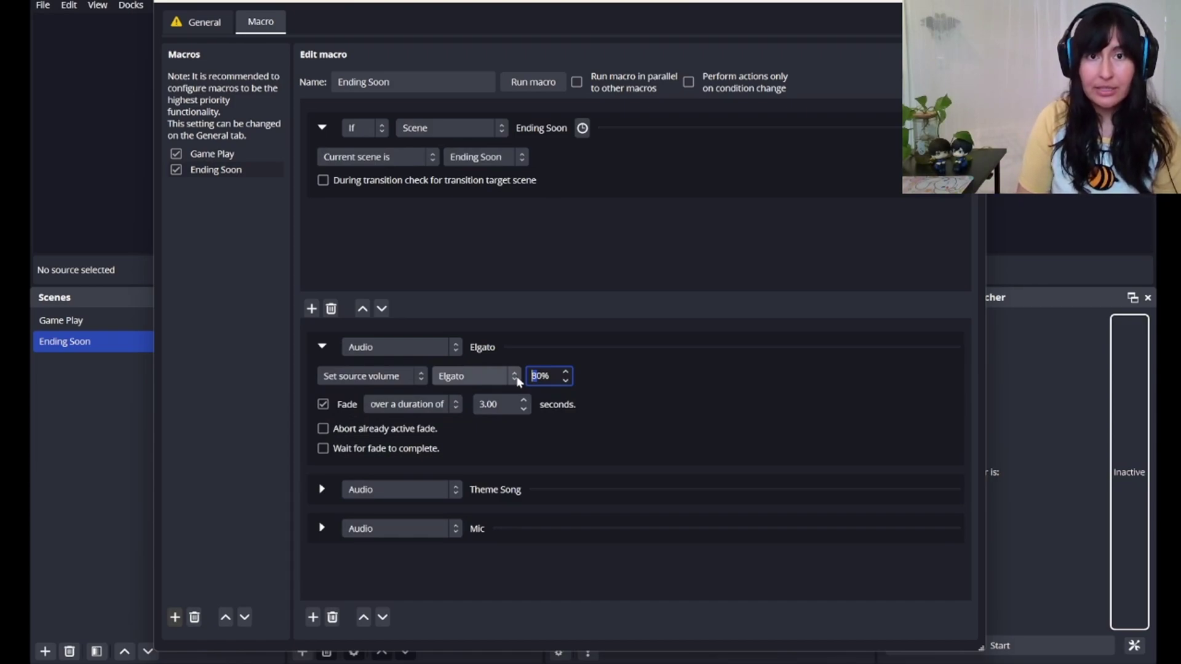
{"action": "key", "text": "Delete"}
{"action": "left_click", "coordinate": [607, 378]}
{"action": "left_click", "coordinate": [322, 348]}
- Set Theme Song to fade to 30% and the Mic volume to 0%
{"action": "left_click", "coordinate": [321, 385]}
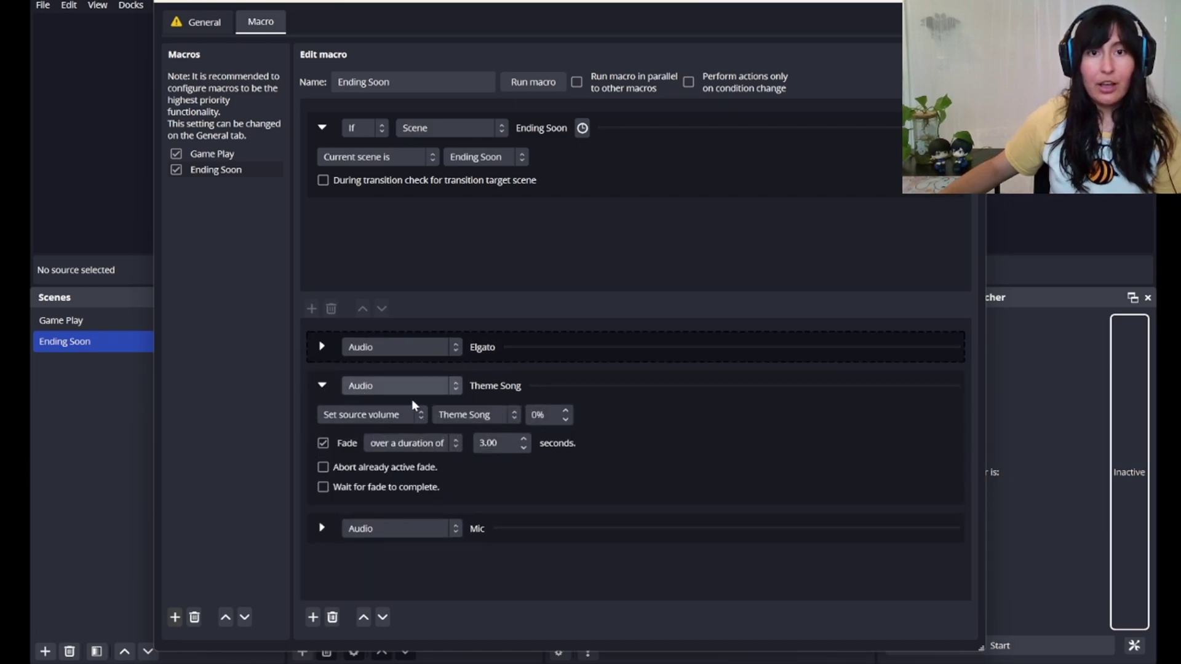
{"action": "left_click", "coordinate": [535, 415]}
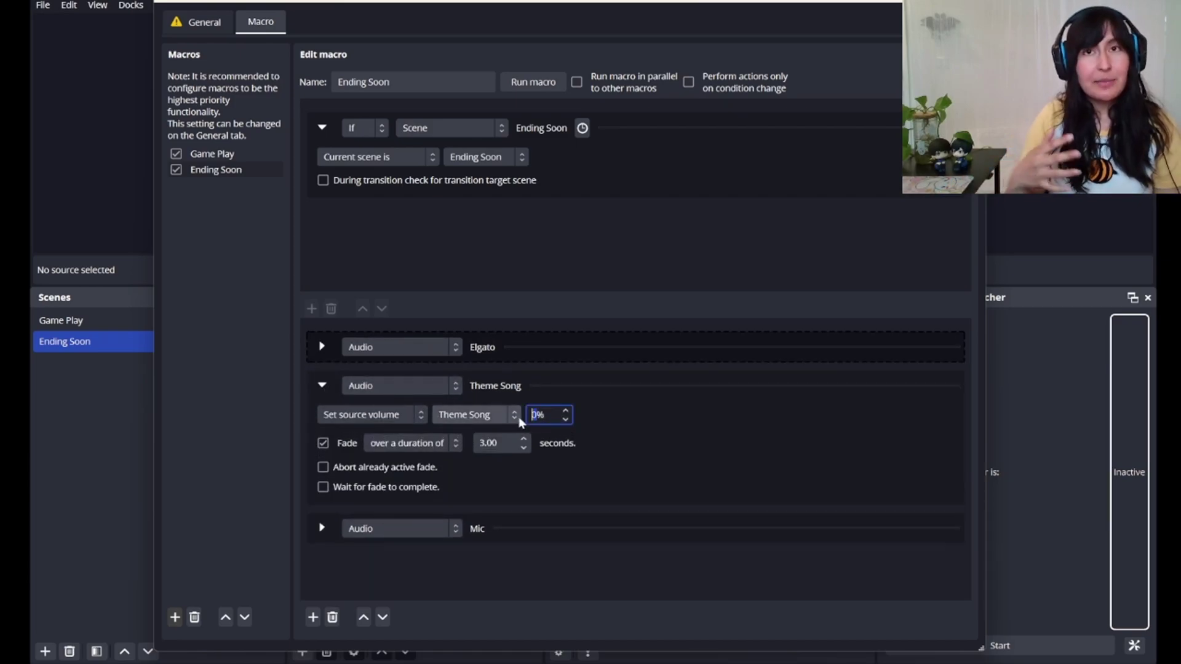
{"action": "type", "text": "3"}
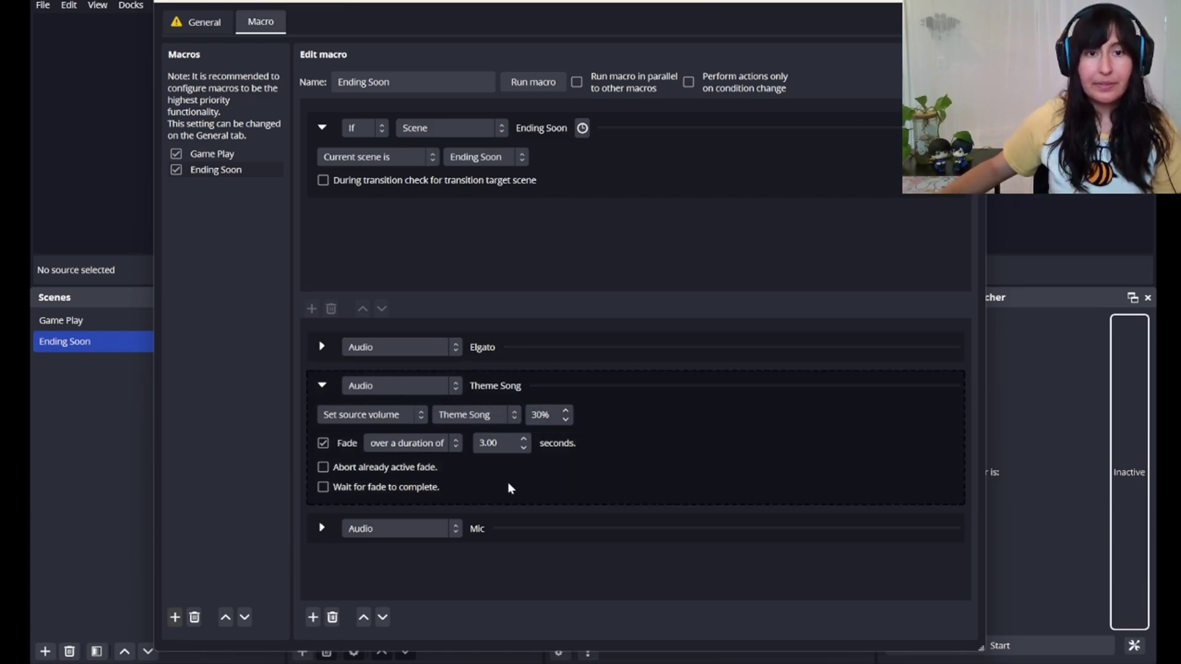
{"action": "left_click", "coordinate": [321, 385]}
{"action": "left_click", "coordinate": [321, 424]}
{"action": "left_click", "coordinate": [533, 453]}
{"action": "double_click", "coordinate": [533, 453]}
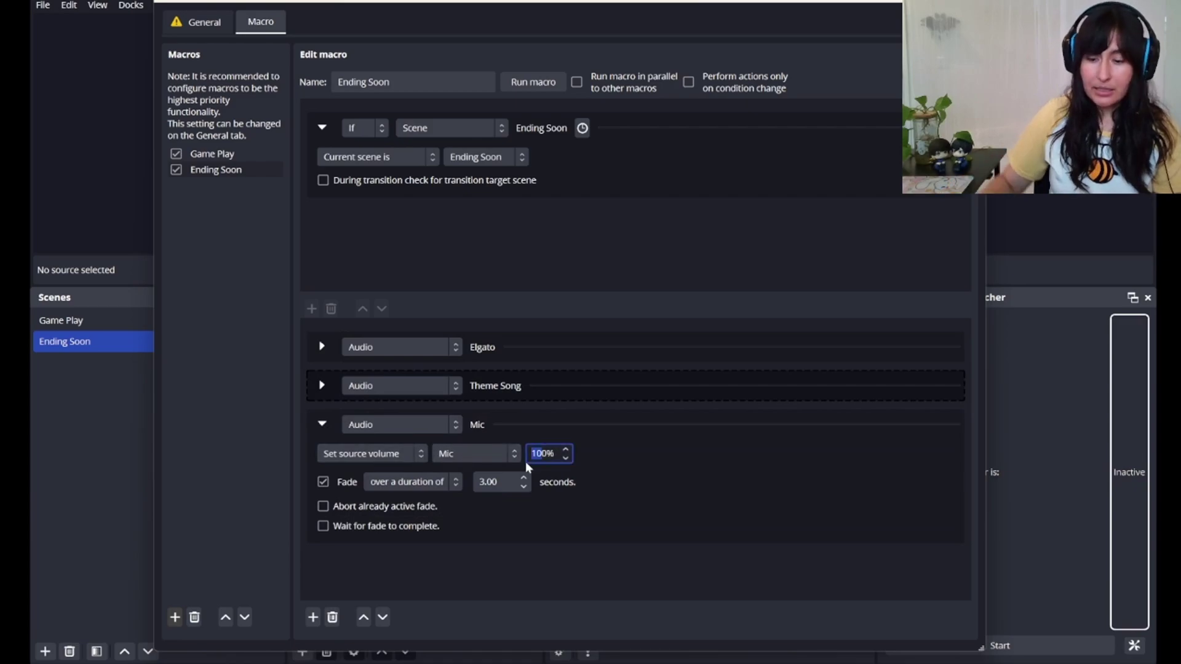
{"action": "left_click", "coordinate": [320, 424]}
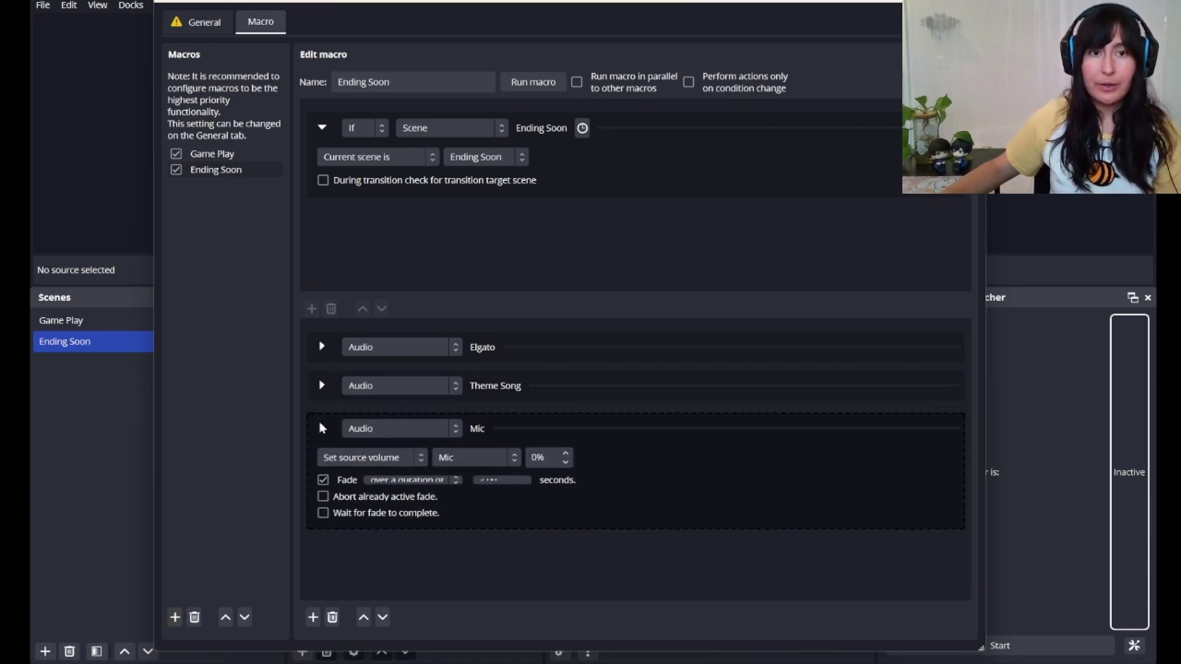
- Start the scene switcher from the General tab so it reads Active, then switch to Game Play
{"action": "left_click", "coordinate": [210, 172]}
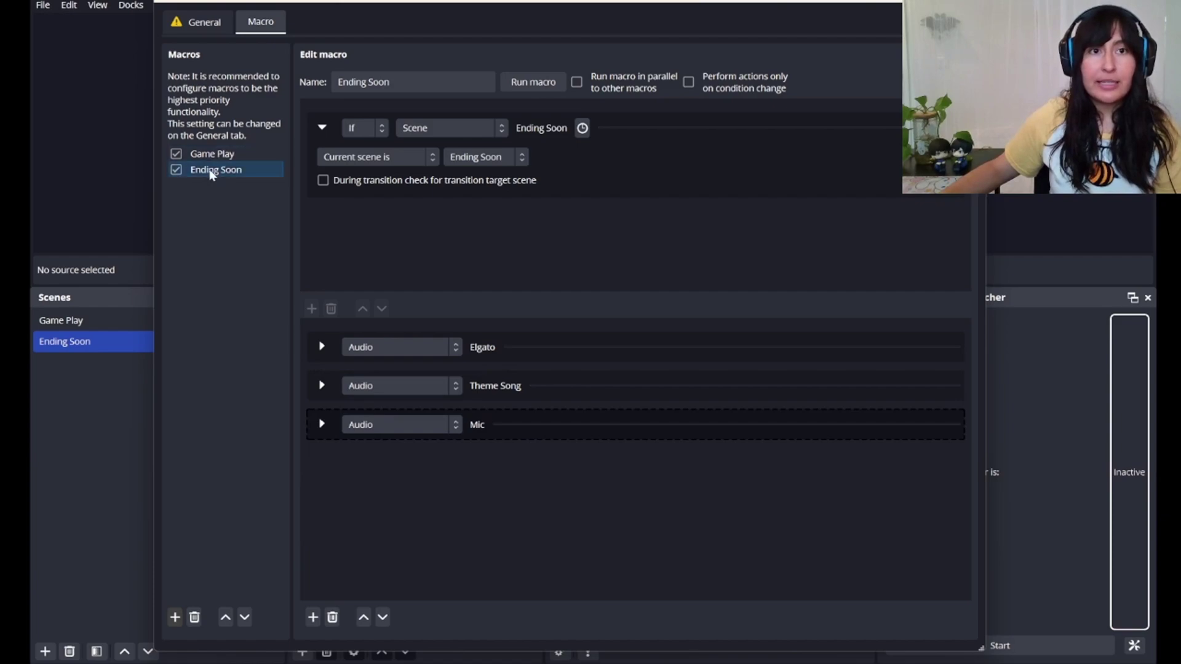
{"action": "left_click", "coordinate": [176, 26]}
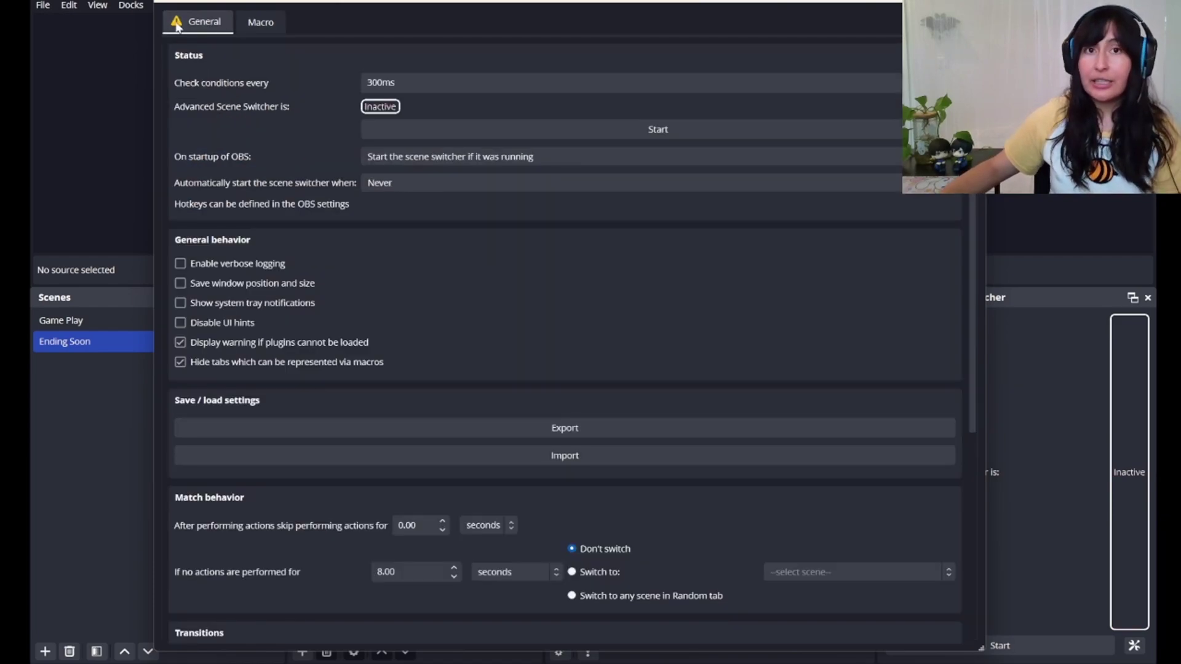
{"action": "left_click", "coordinate": [605, 131]}
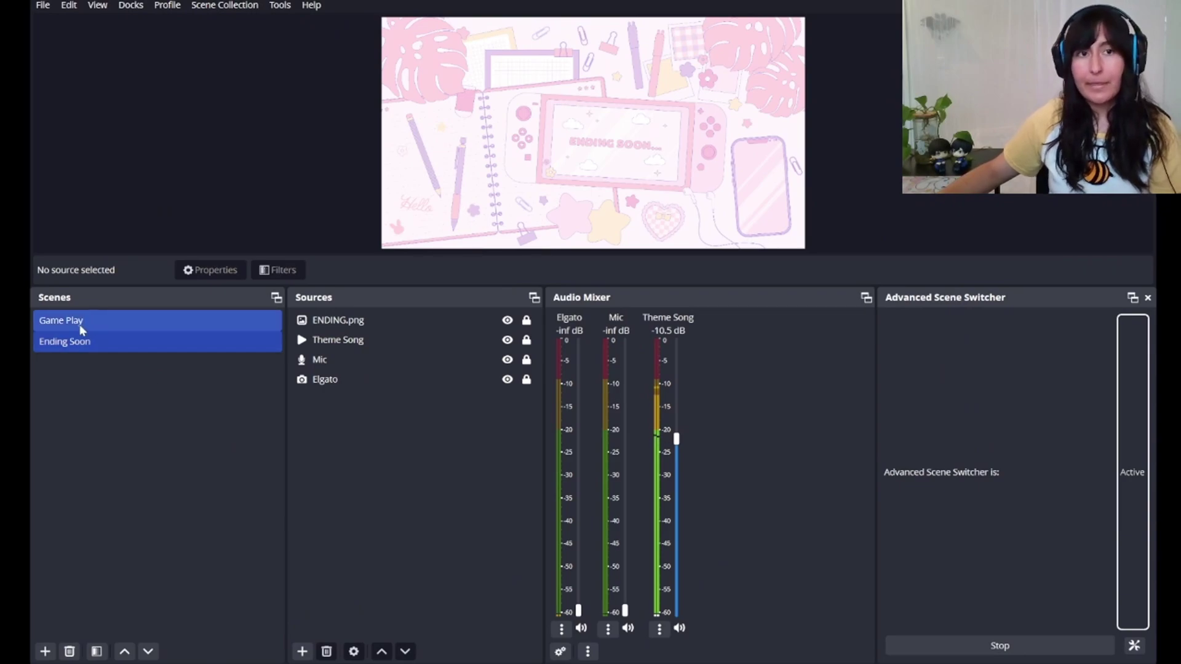
{"action": "left_click", "coordinate": [84, 324]}
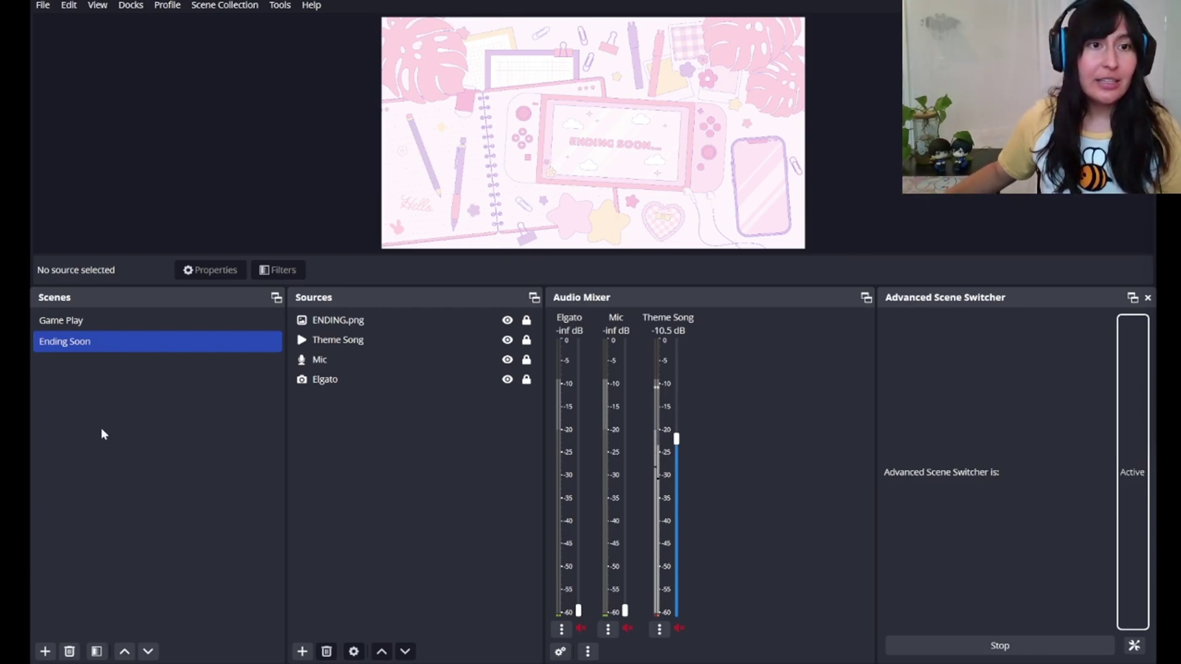
- Duplicate the Ending Soon scene as 'Starting Soon'
{"action": "right_click", "coordinate": [51, 341]}
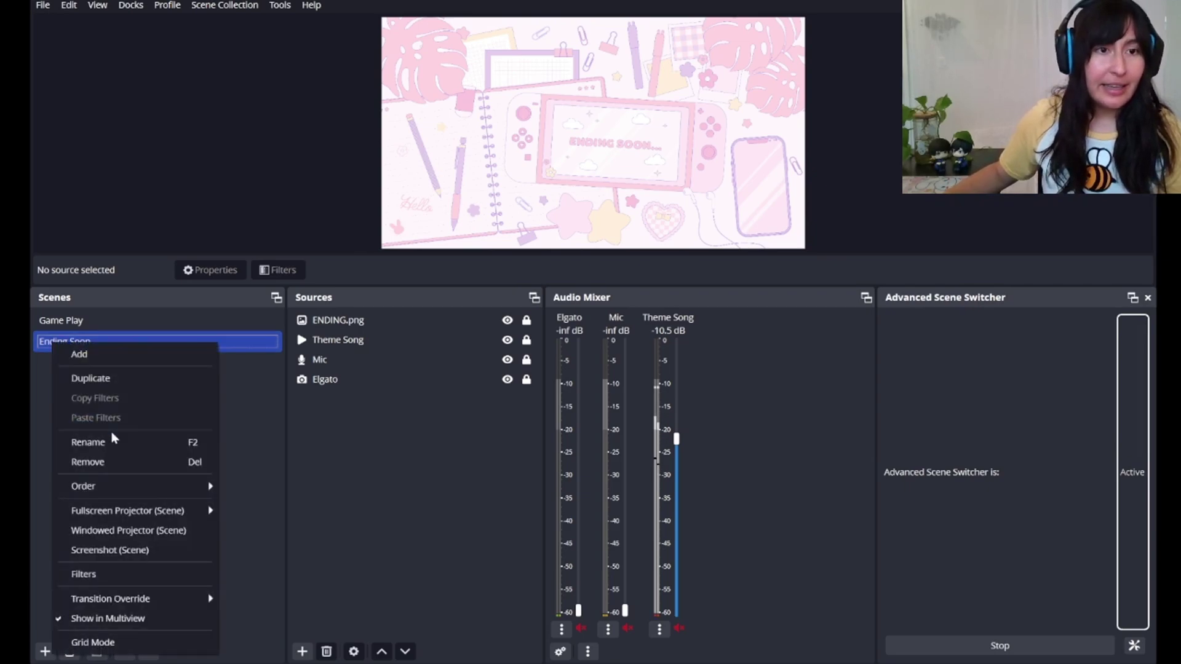
{"action": "left_click", "coordinate": [97, 378]}
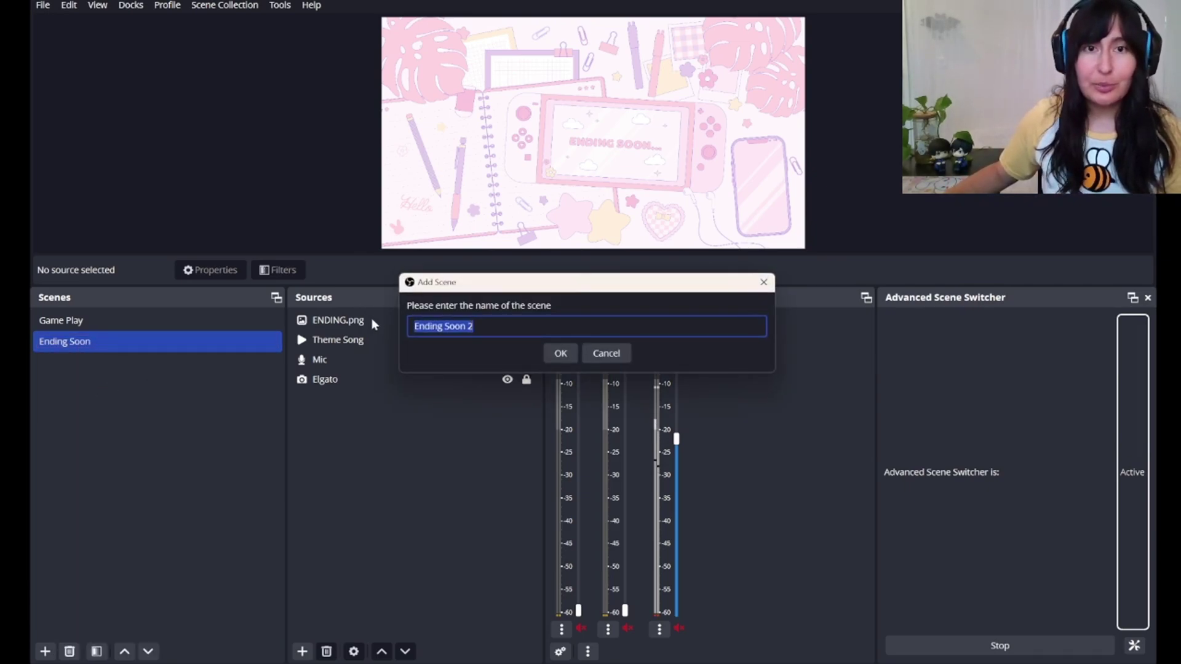
{"action": "type", "text": "Start"}
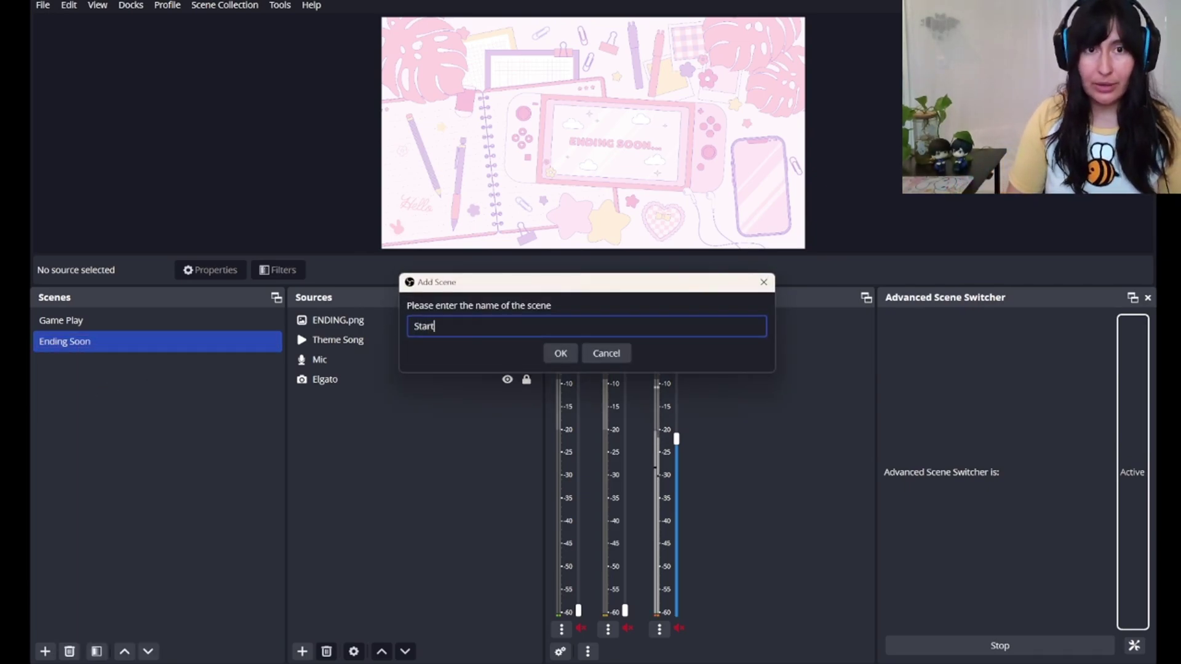
{"action": "type", "text": "ing Soon"}
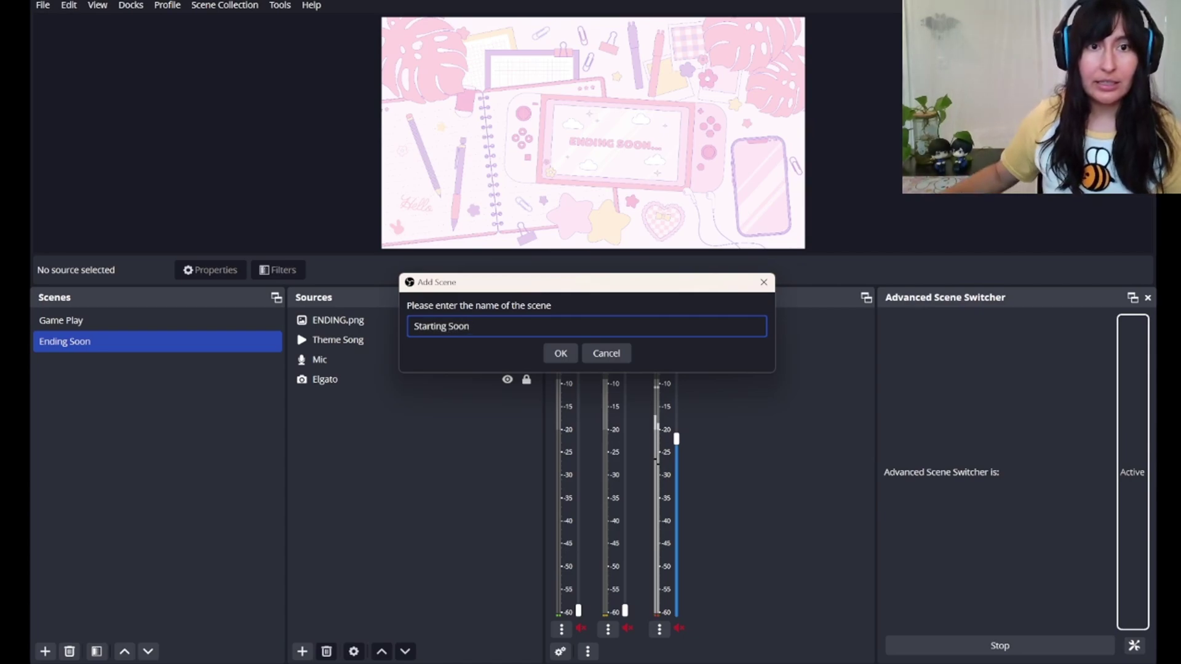
{"action": "left_click", "coordinate": [558, 353]}
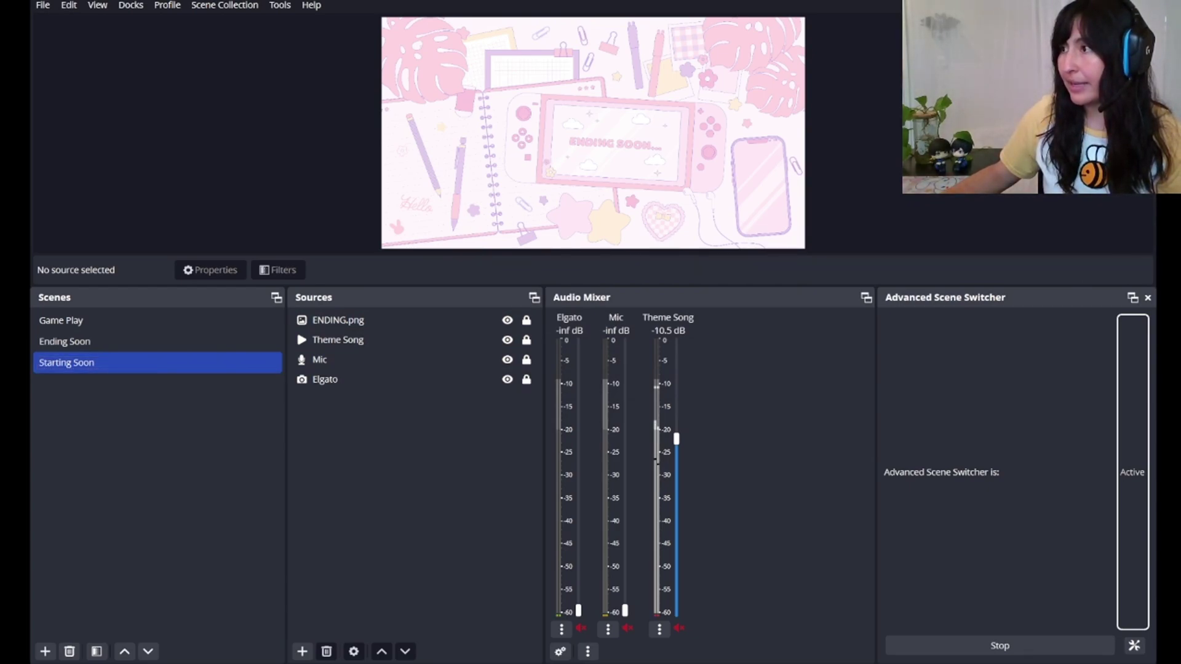
- Duplicate the Starting Soon scene as 'BRB'
{"action": "left_click", "coordinate": [74, 368]}
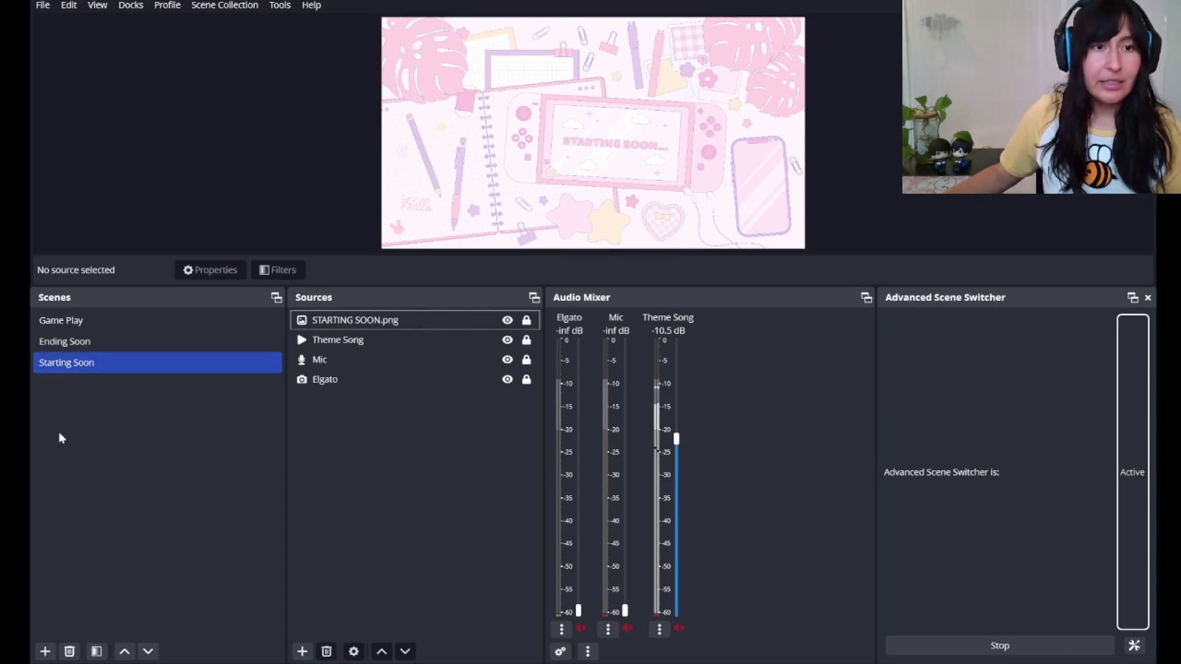
{"action": "right_click", "coordinate": [80, 367]}
{"action": "left_click", "coordinate": [117, 402]}
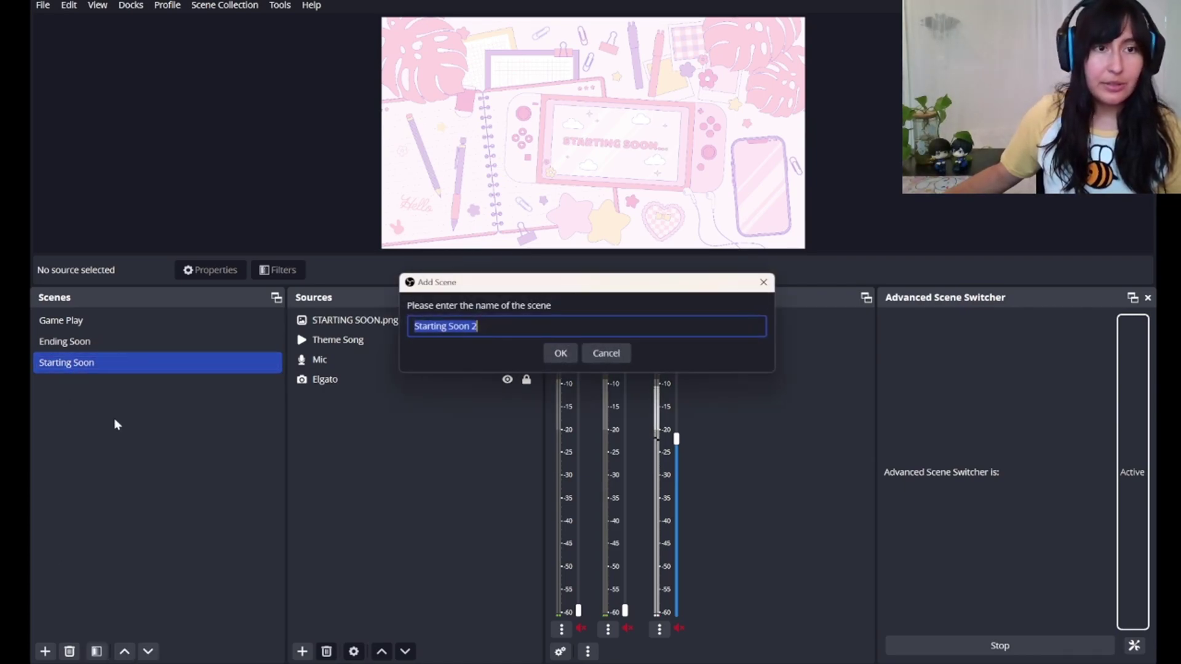
{"action": "type", "text": "BRB"}
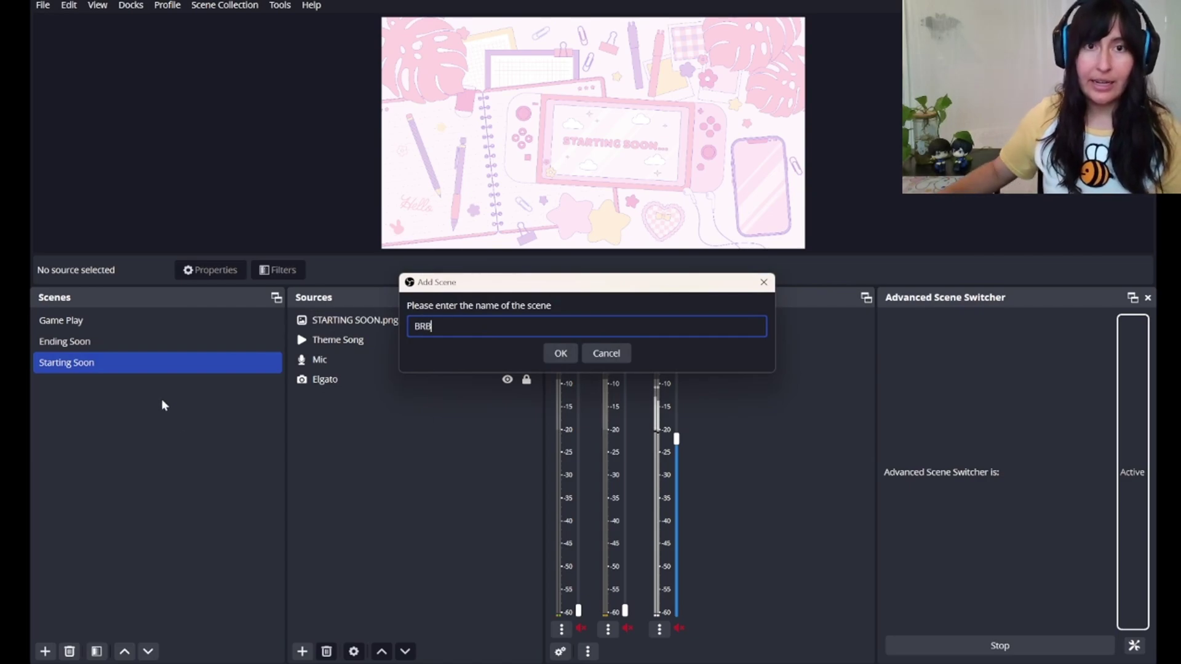
{"action": "left_click", "coordinate": [559, 353]}
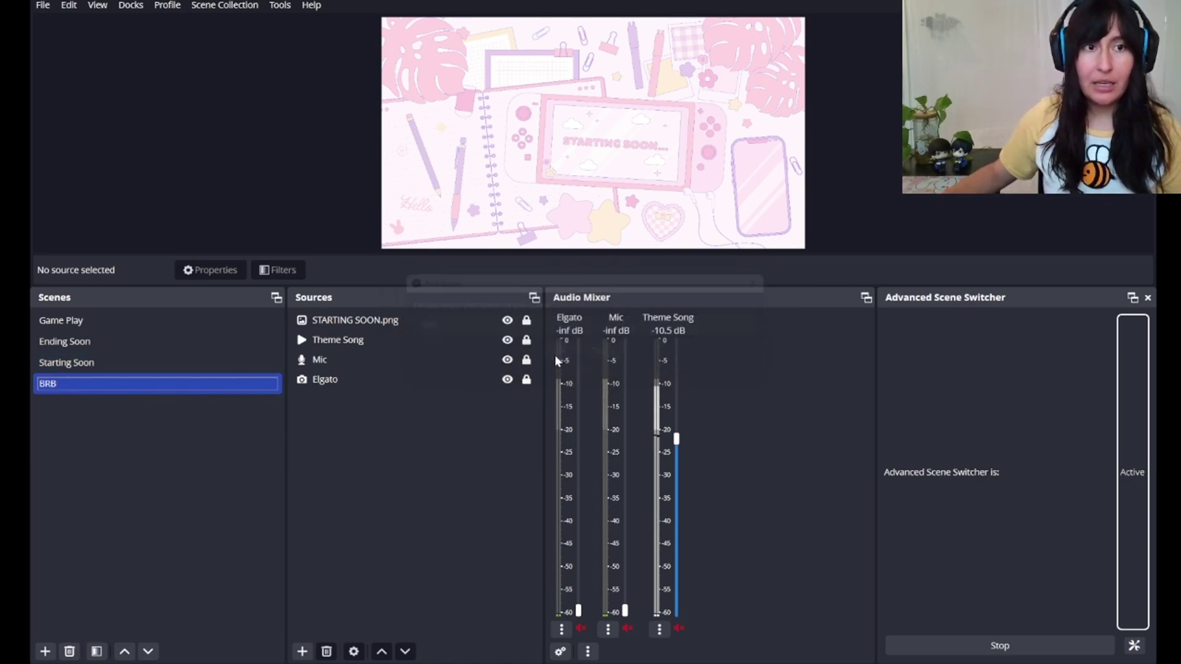
- Add BRB.png to the BRB scene and remove the STARTING SOON.png source
{"action": "left_click", "coordinate": [158, 389]}
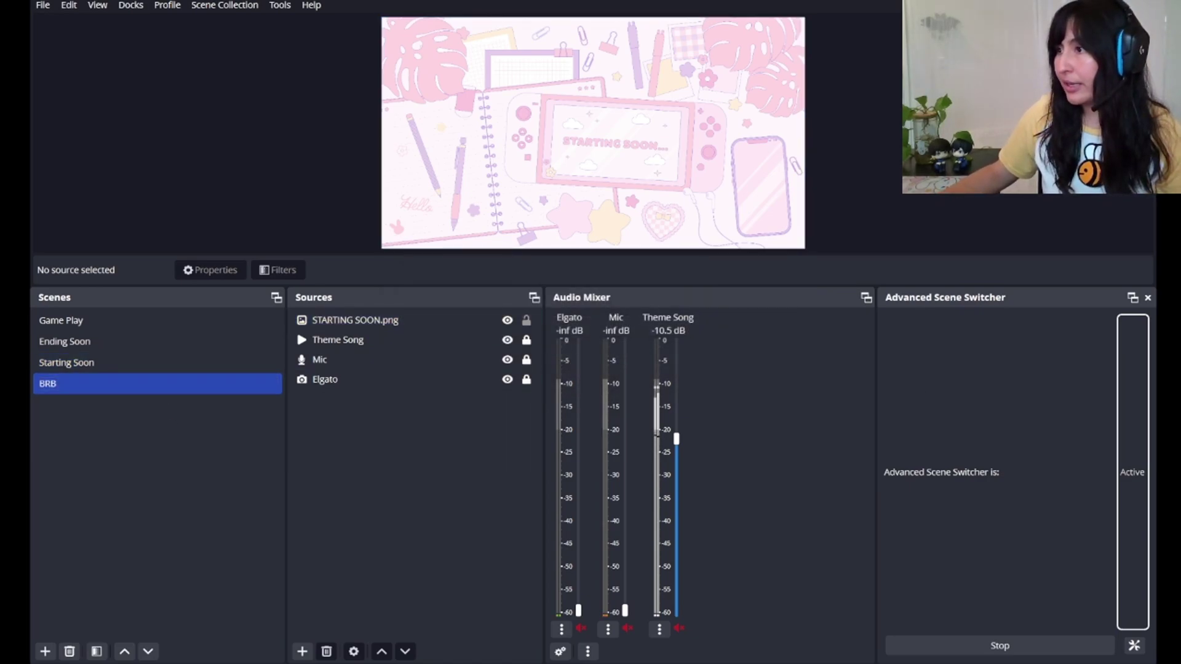
{"action": "left_click_drag", "start_coordinate": [804, 280], "coordinate": [368, 360]}
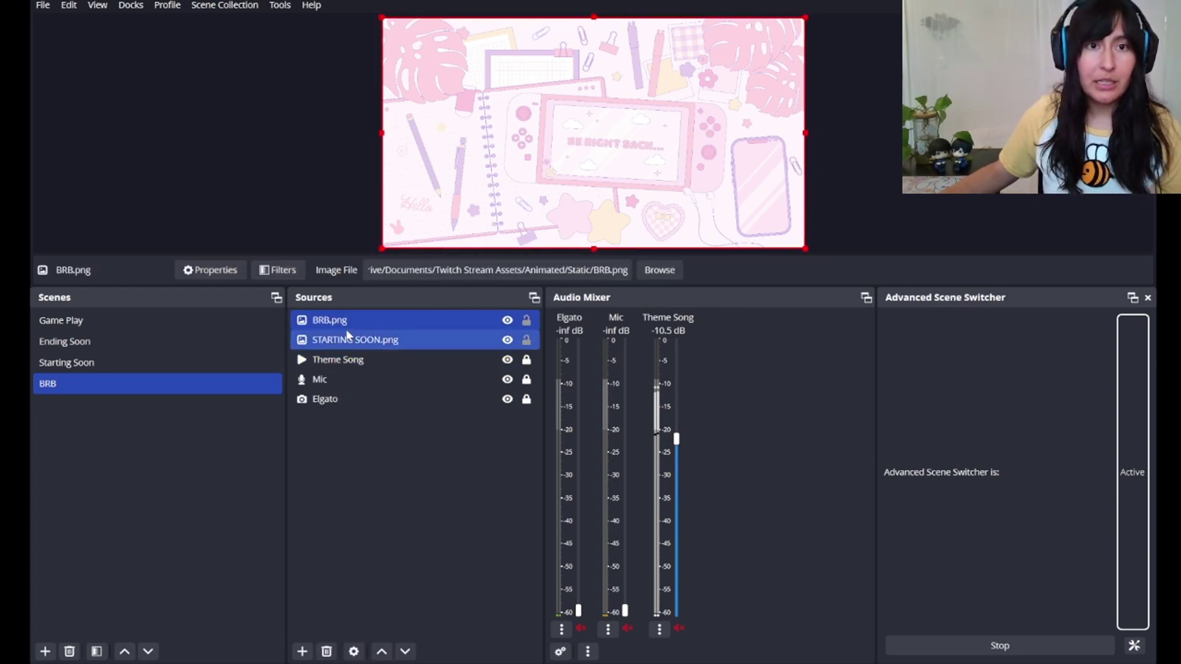
{"action": "left_click", "coordinate": [348, 338]}
{"action": "left_click", "coordinate": [326, 652]}
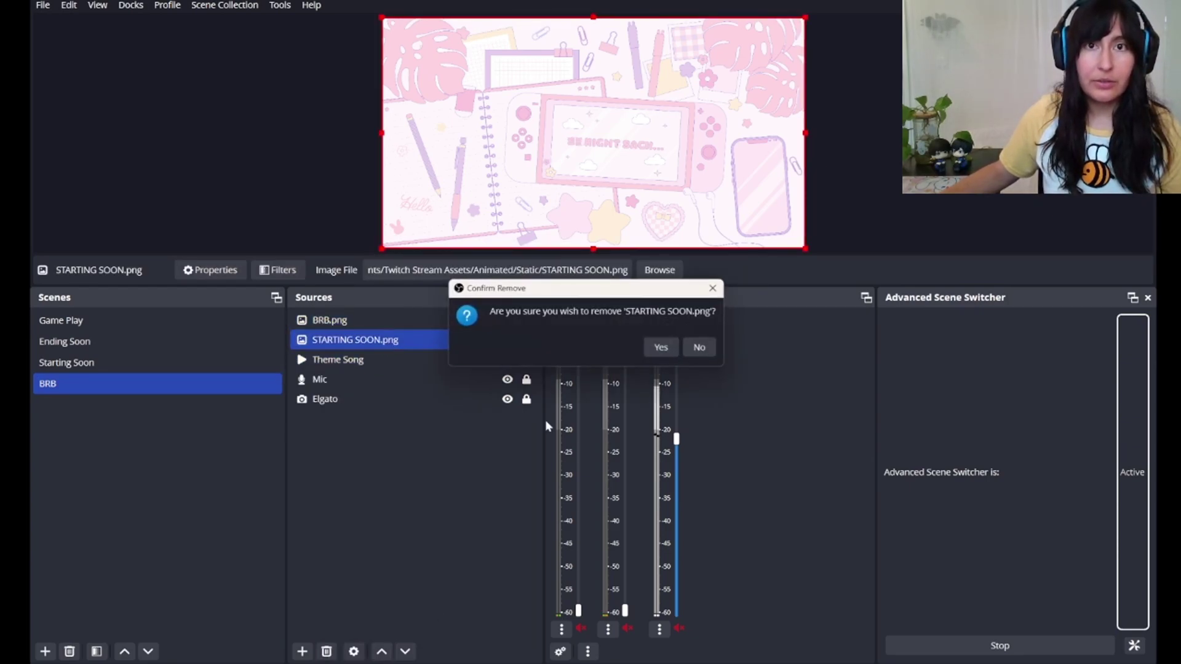
{"action": "left_click", "coordinate": [663, 348]}
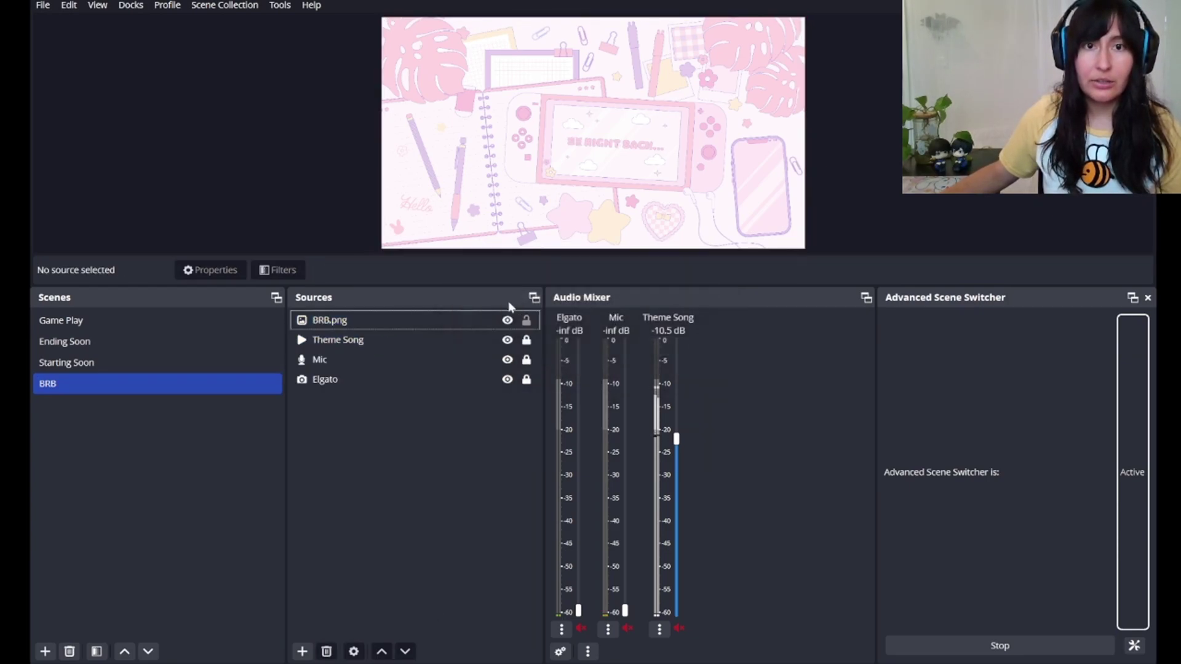
- Open Advanced Scene Switcher, enlarge its window, and duplicate the Ending Soon macro as Starting Soon
{"action": "left_click", "coordinate": [1134, 649]}
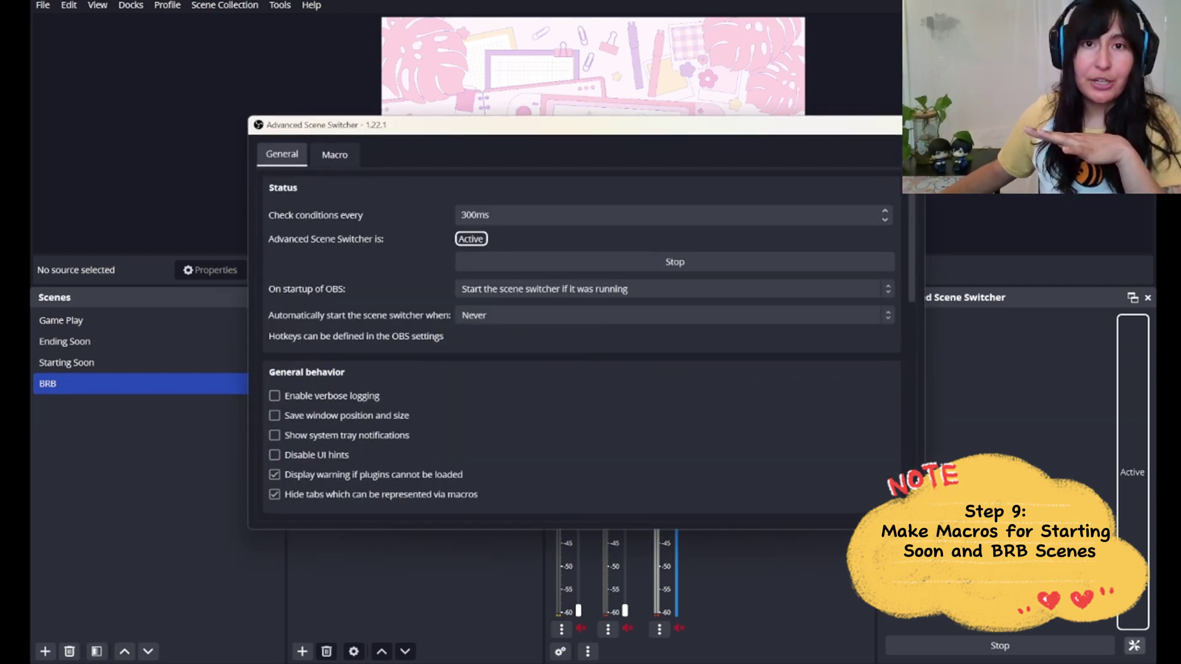
{"action": "left_click_drag", "start_coordinate": [564, 131], "coordinate": [534, 12]}
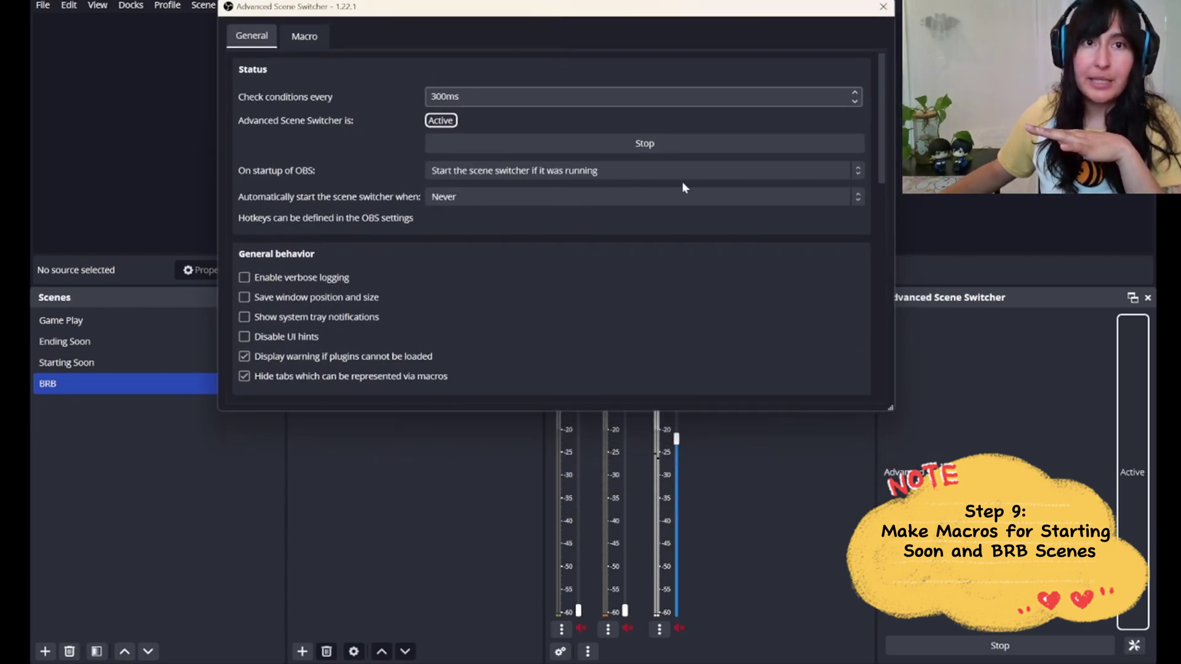
{"action": "left_click_drag", "start_coordinate": [894, 411], "coordinate": [917, 658]}
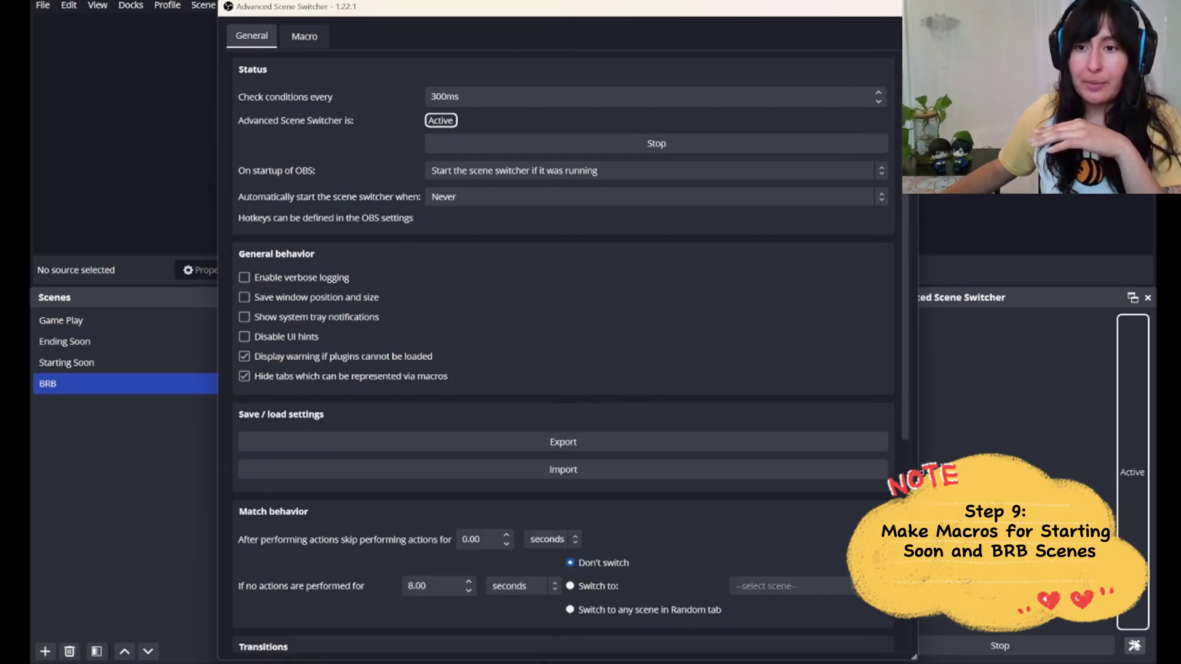
{"action": "left_click", "coordinate": [297, 38]}
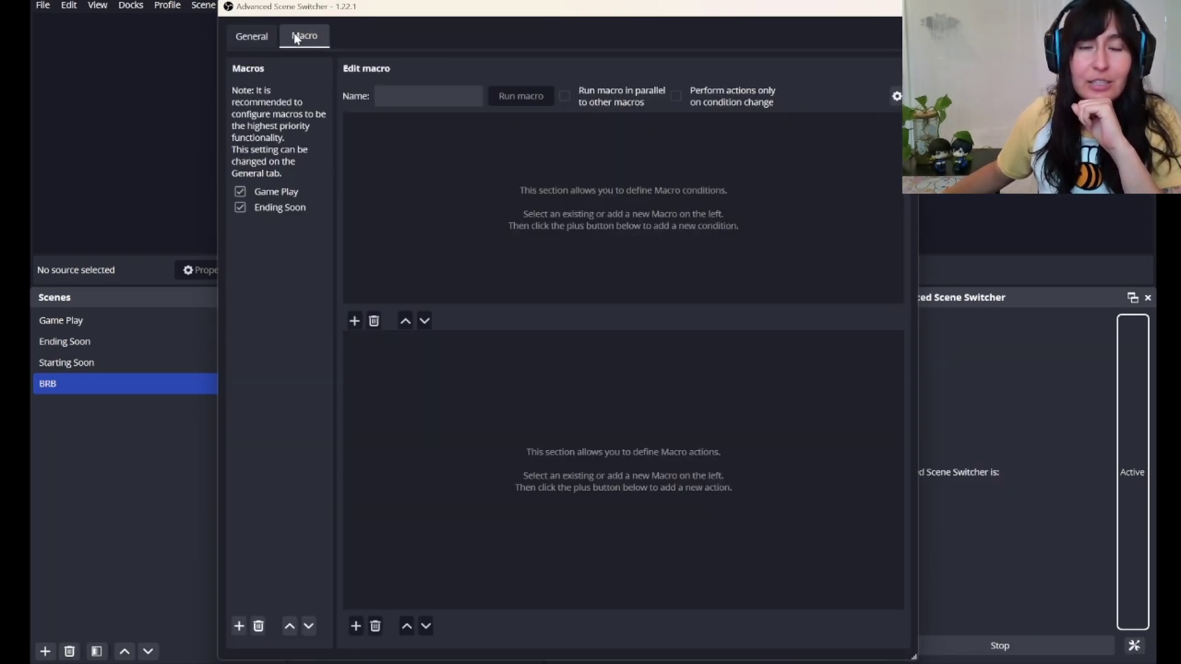
{"action": "right_click", "coordinate": [278, 209]}
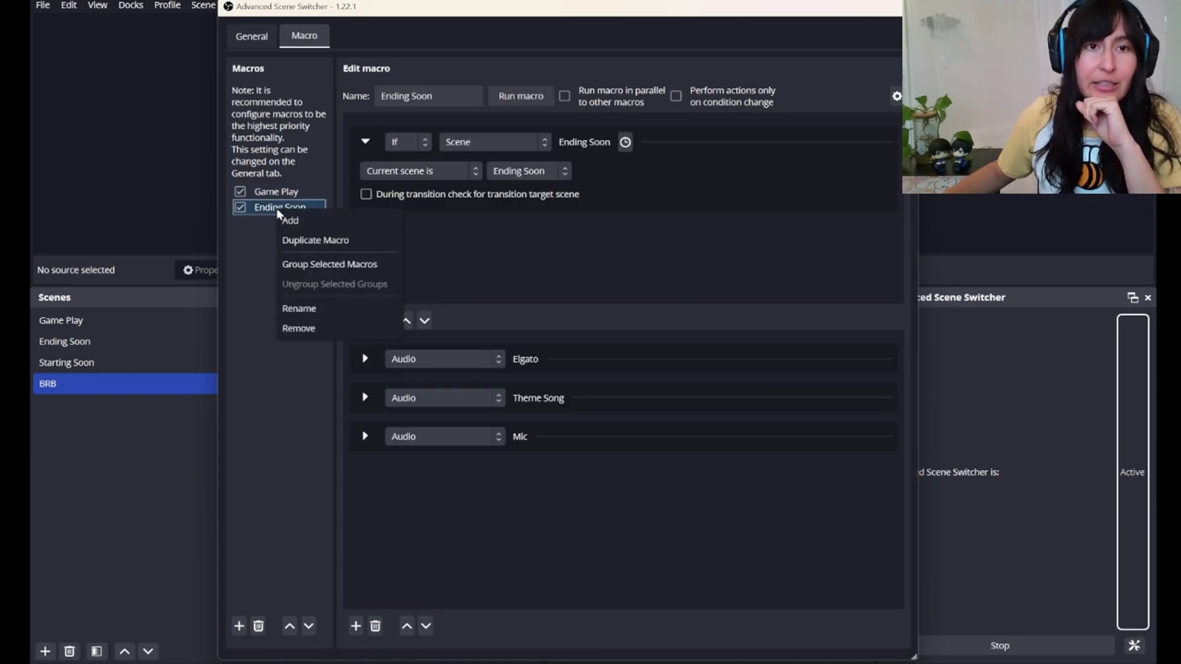
{"action": "left_click", "coordinate": [305, 238]}
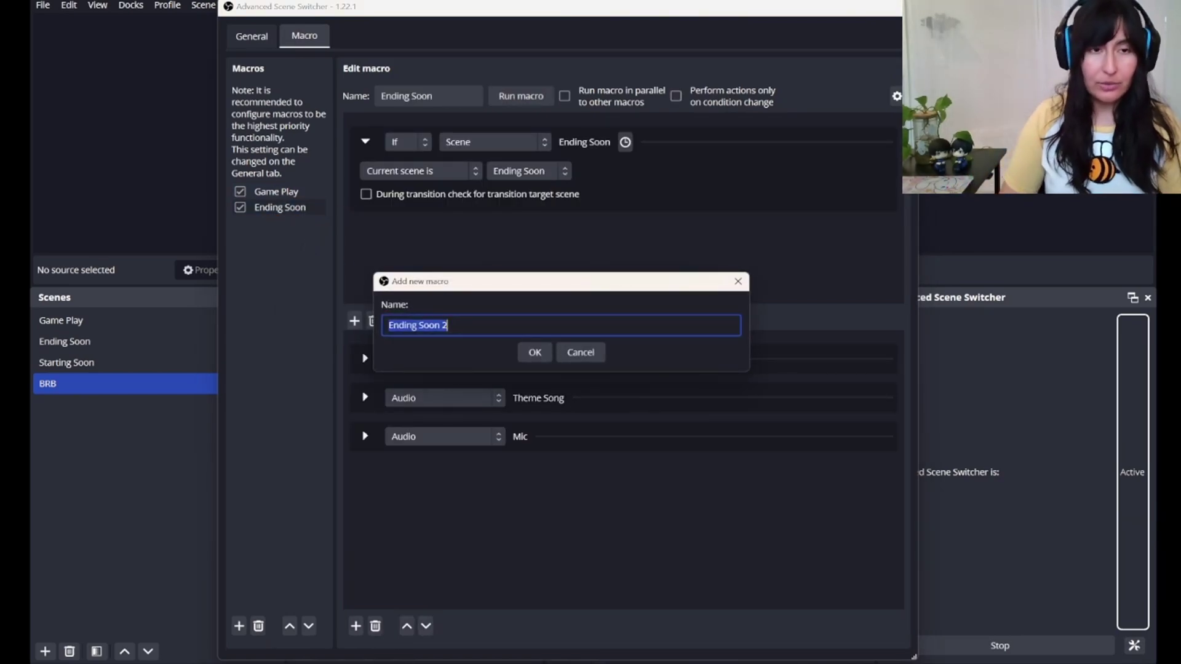
{"action": "type", "text": "Startin"}
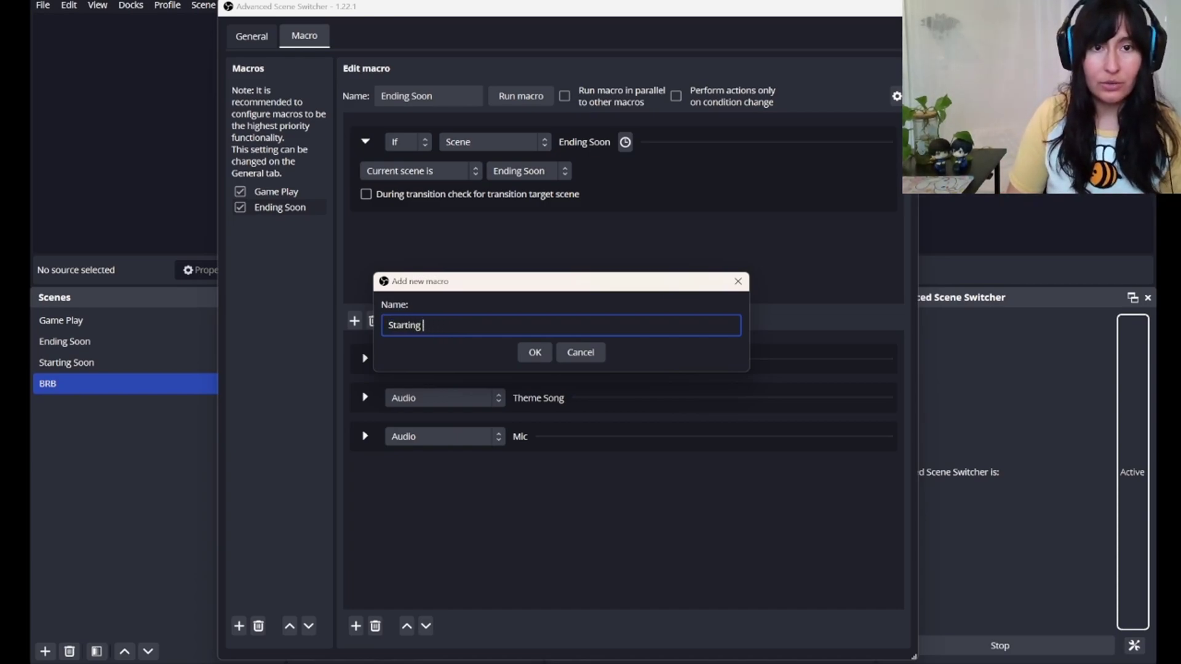
{"action": "left_click", "coordinate": [545, 348]}
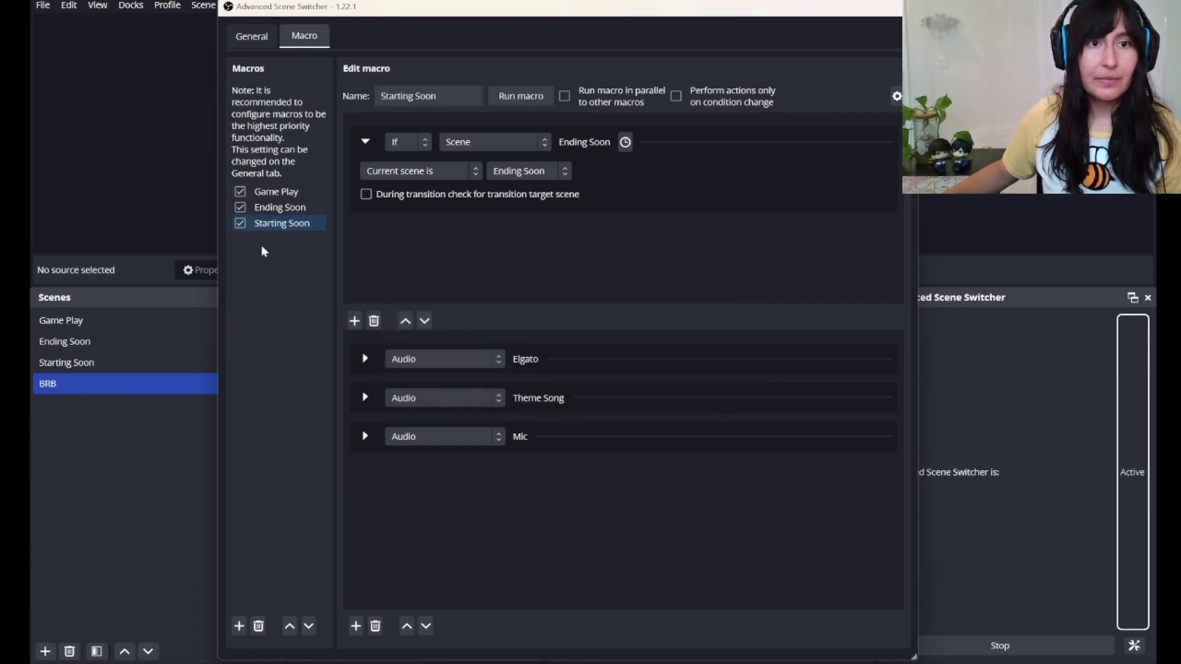
- Make the Starting Soon macro's scene condition check for the Starting Soon scene
{"action": "left_click", "coordinate": [283, 226]}
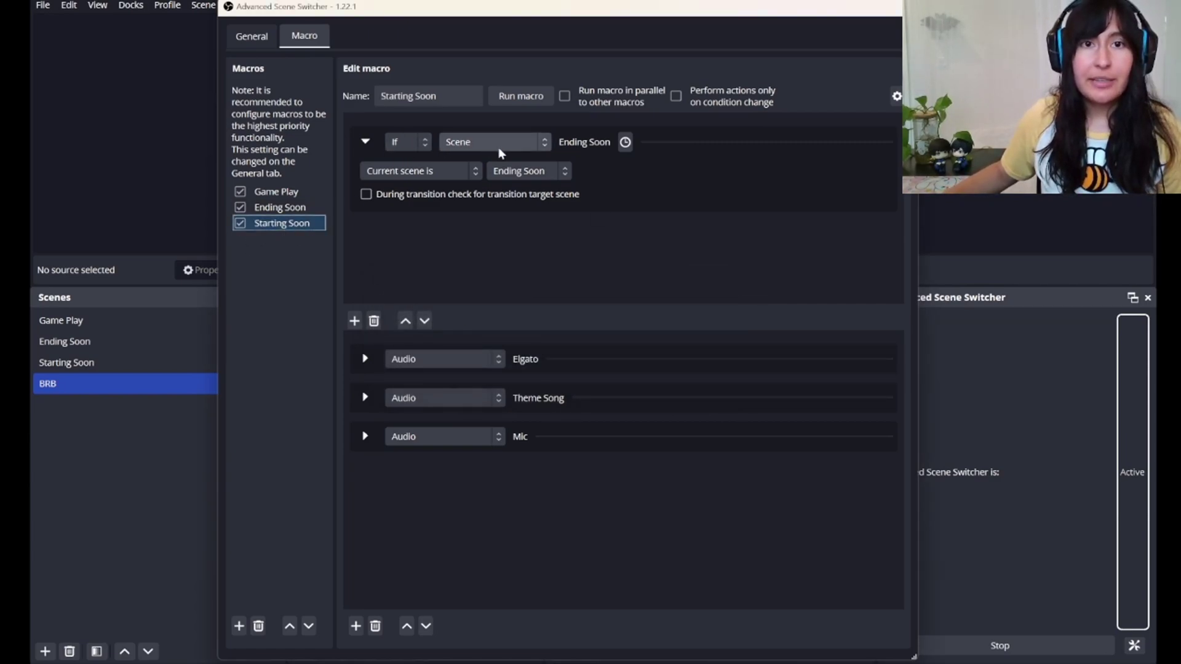
{"action": "left_click", "coordinate": [537, 176]}
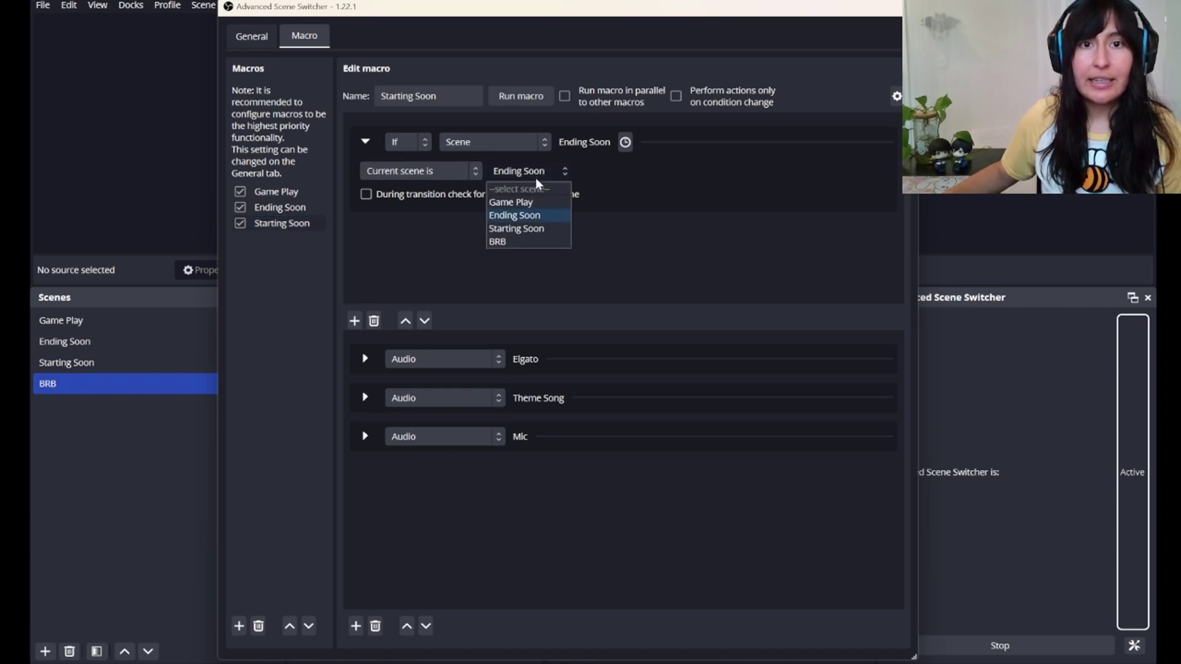
{"action": "left_click", "coordinate": [515, 224]}
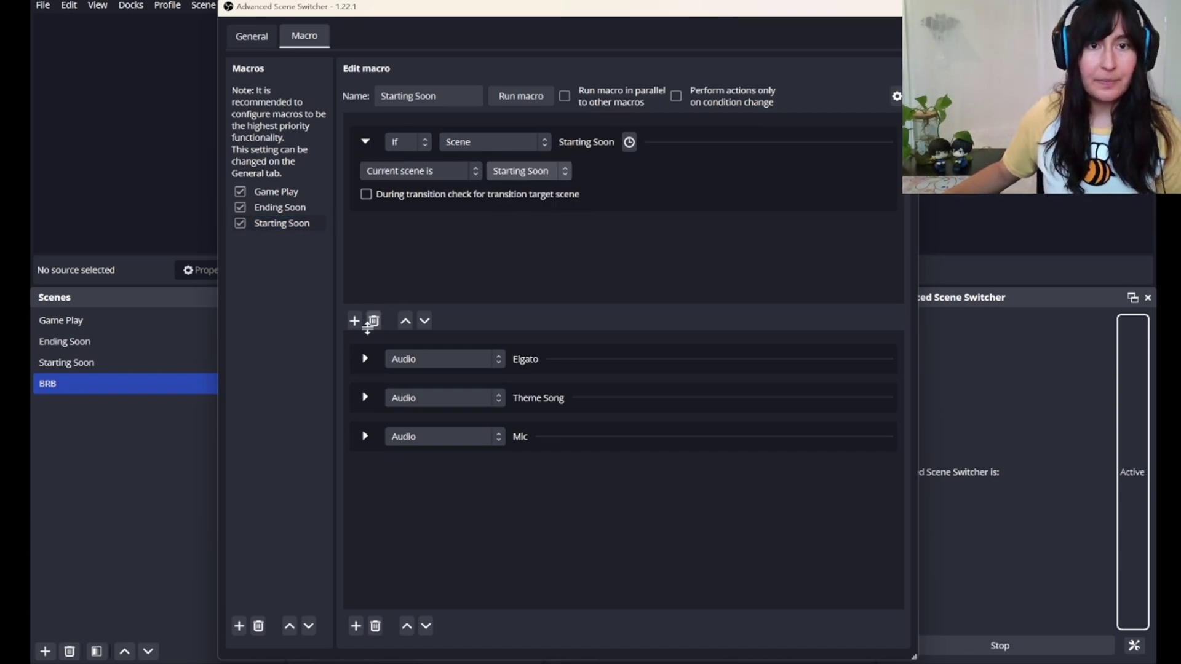
- Expand the audio actions: Elgato 0%, Theme Song 30%, Mic 0%, fading over 3 seconds
{"action": "left_click", "coordinate": [364, 359]}
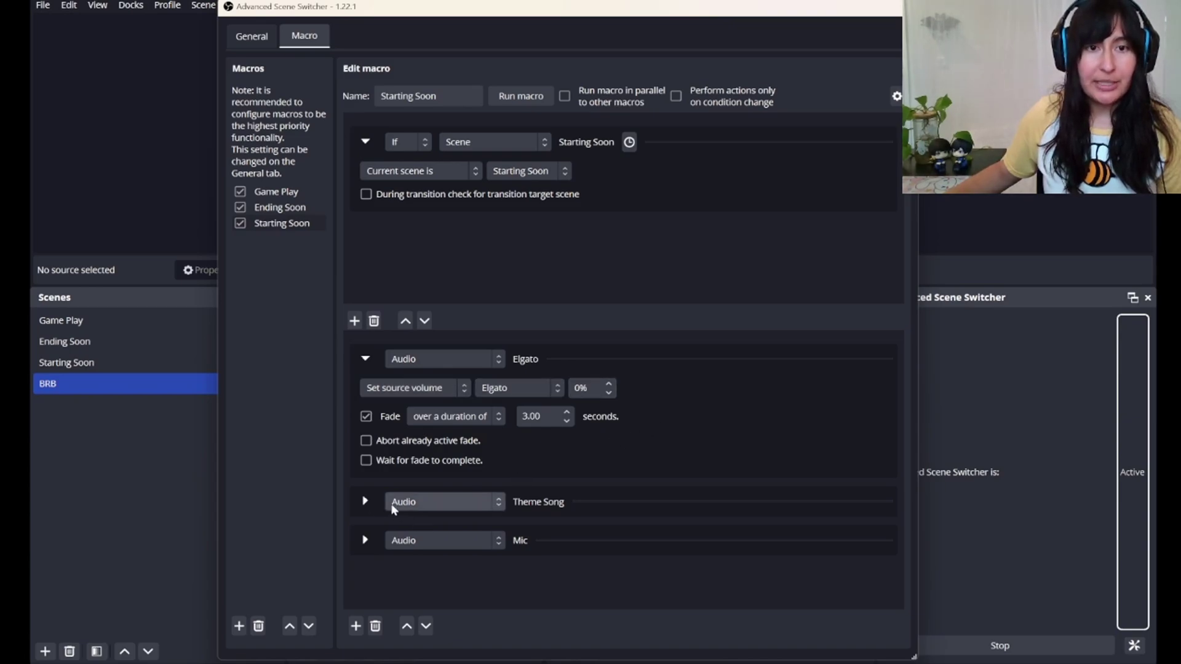
{"action": "left_click", "coordinate": [365, 501]}
{"action": "scroll", "coordinate": [546, 481], "scroll_direction": "down", "scroll_amount": 2}
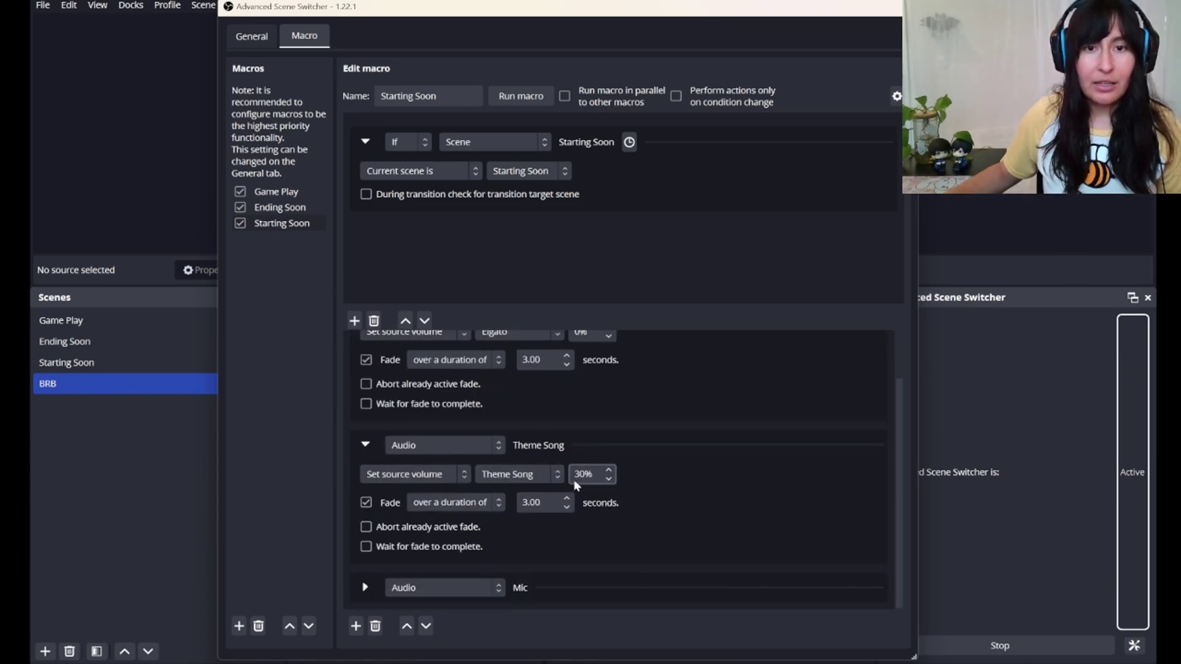
{"action": "left_click", "coordinate": [367, 587]}
{"action": "scroll", "coordinate": [578, 529], "scroll_direction": "down", "scroll_amount": 3}
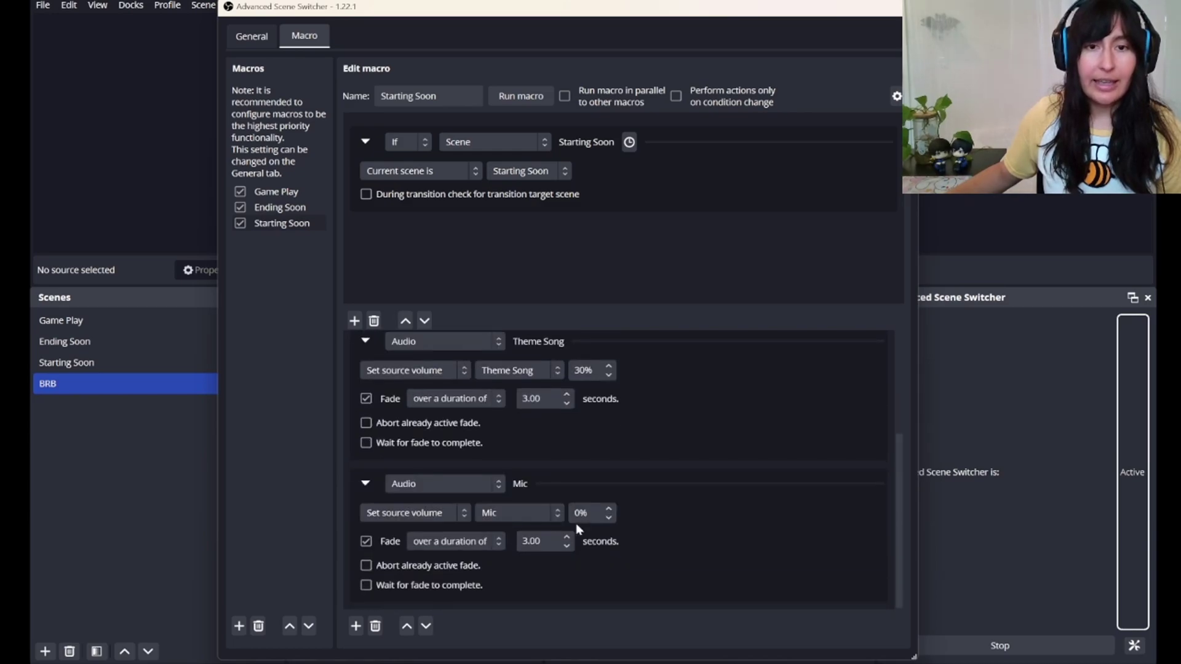
- Duplicate the Starting Soon macro and name the copy BRB
{"action": "right_click", "coordinate": [283, 227]}
{"action": "left_click", "coordinate": [303, 253]}
{"action": "type", "text": "B"}
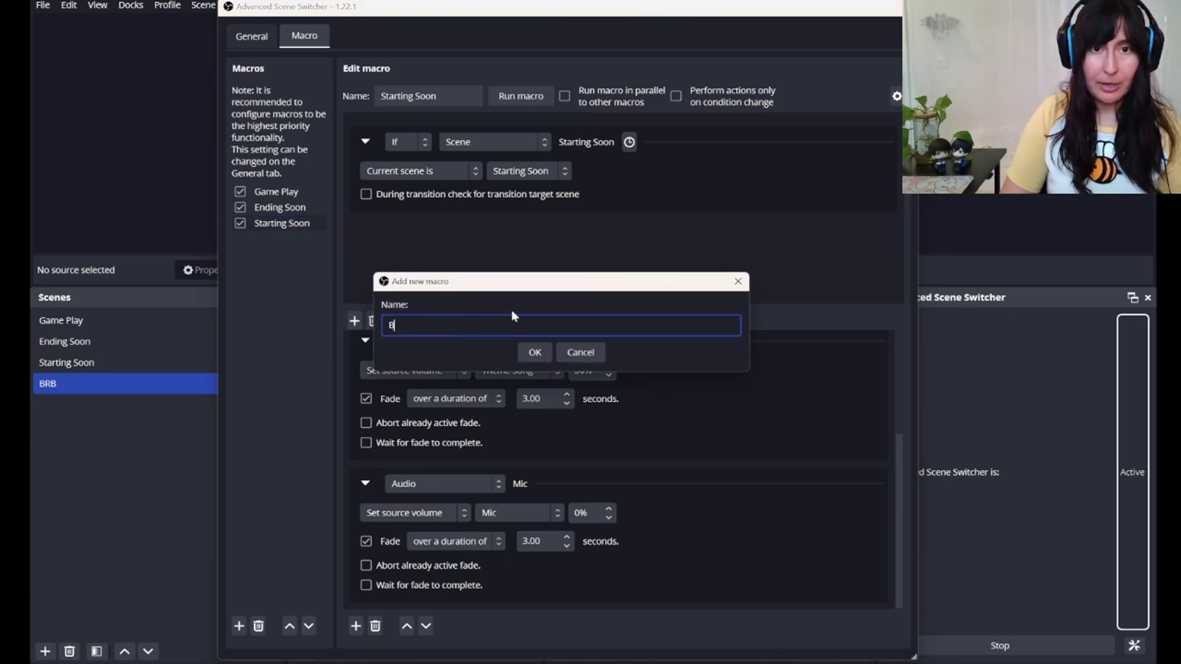
{"action": "type", "text": "RB"}
{"action": "left_click", "coordinate": [534, 351]}
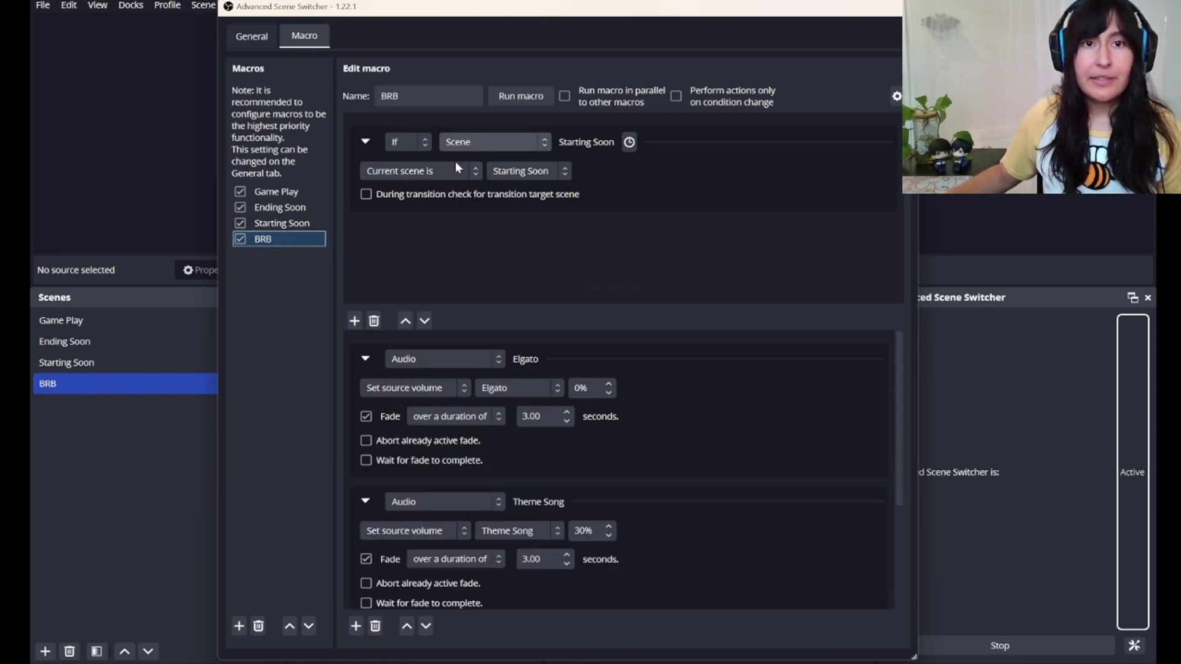
- Set the BRB macro's condition to the BRB scene, then close the scene switcher
{"action": "left_click", "coordinate": [498, 173]}
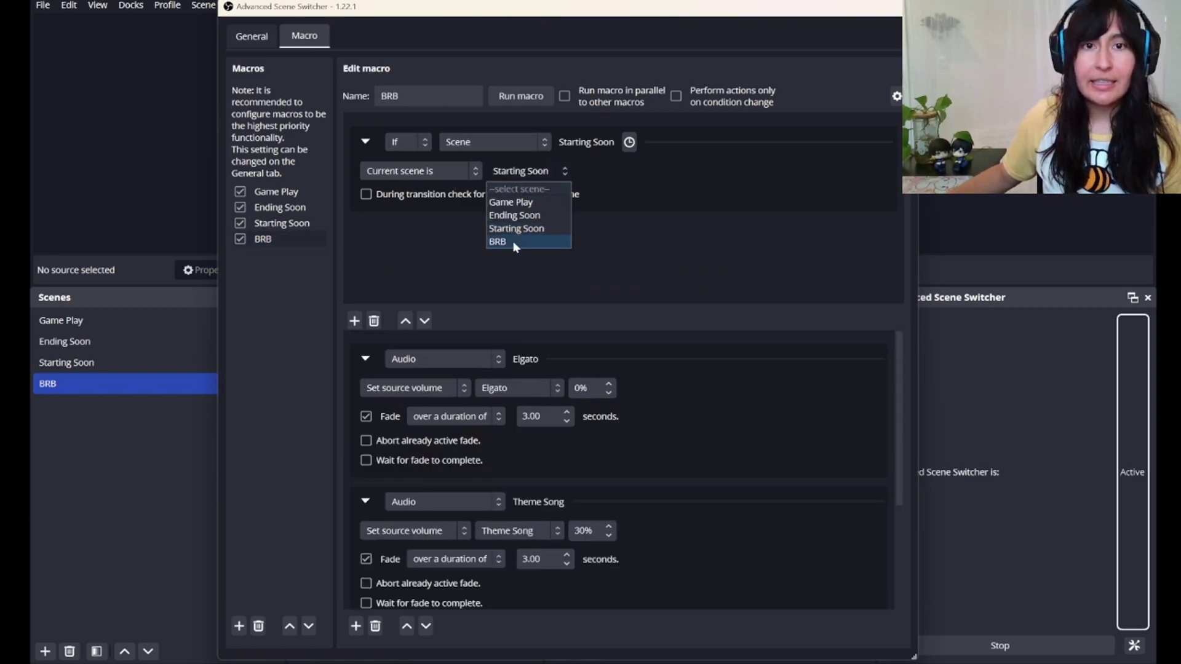
{"action": "left_click", "coordinate": [505, 241]}
{"action": "scroll", "coordinate": [614, 430], "scroll_direction": "down", "scroll_amount": 3}
{"action": "scroll", "coordinate": [614, 429], "scroll_direction": "up", "scroll_amount": 3}
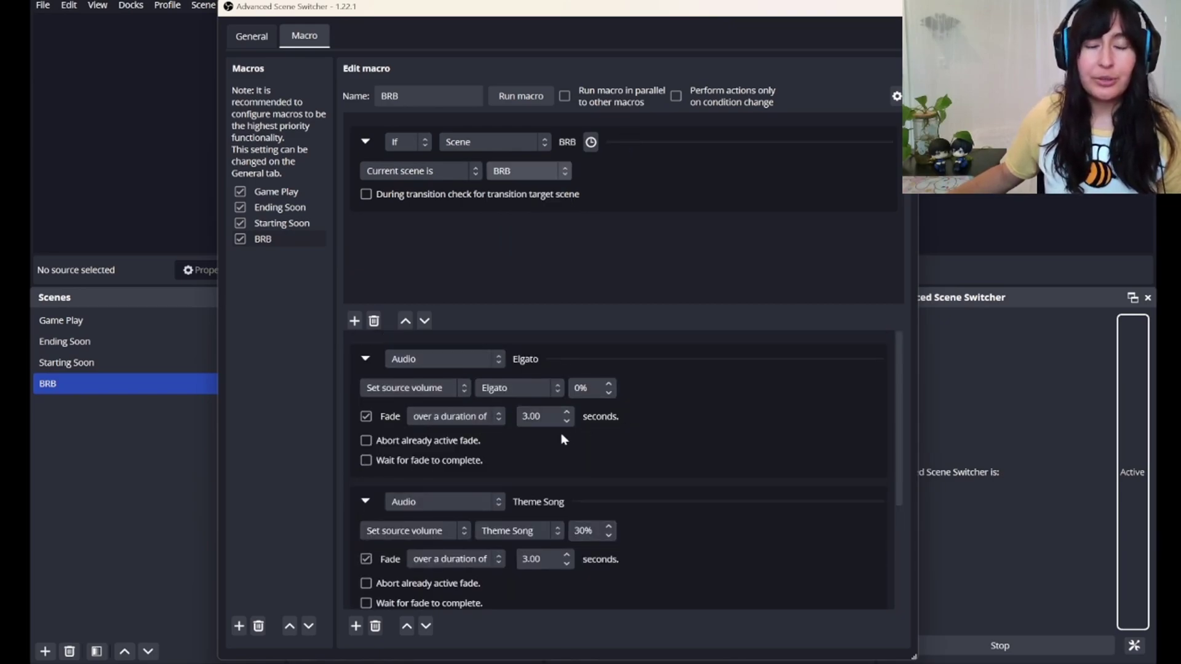
{"action": "scroll", "coordinate": [562, 439], "scroll_direction": "down", "scroll_amount": 1}
{"action": "scroll", "coordinate": [600, 504], "scroll_direction": "down", "scroll_amount": 2}
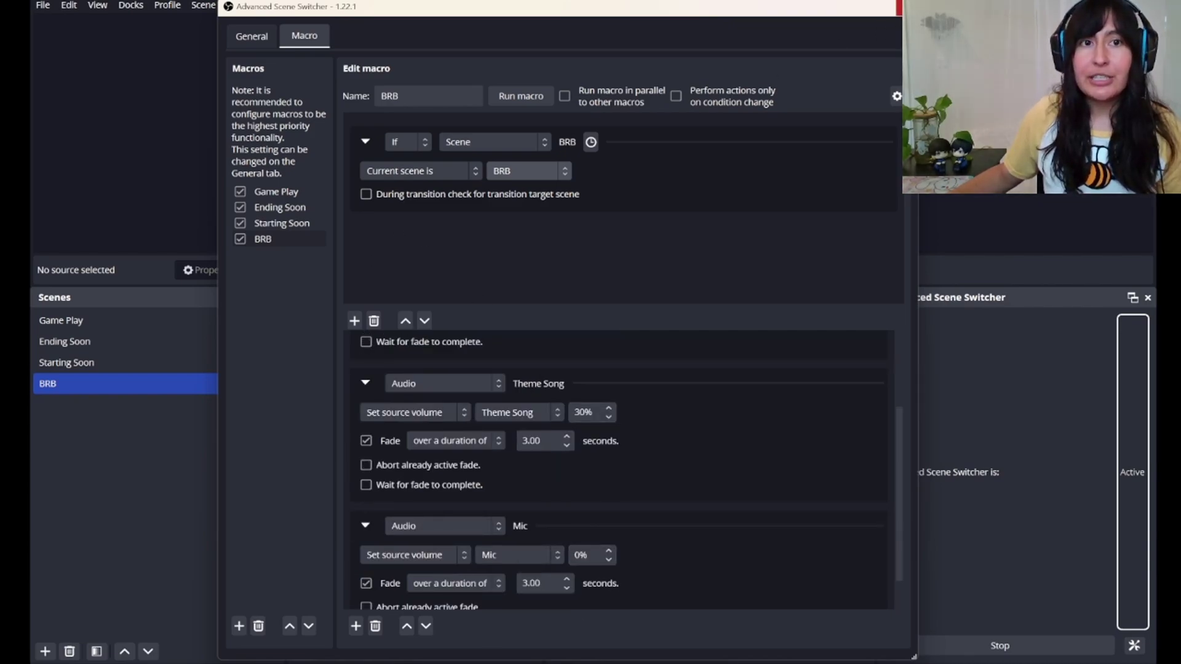
{"action": "key", "text": "Escape"}
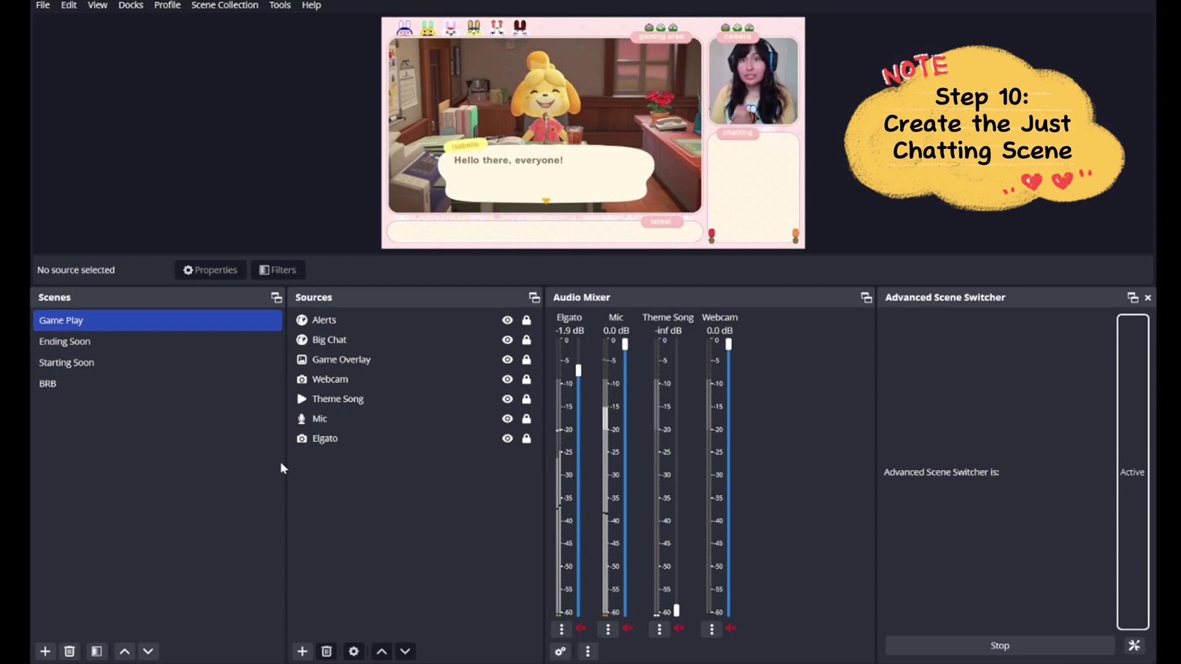
- Duplicate the Game Play scene as a new scene named Just Chatting
{"action": "right_click", "coordinate": [71, 321]}
{"action": "left_click", "coordinate": [102, 359]}
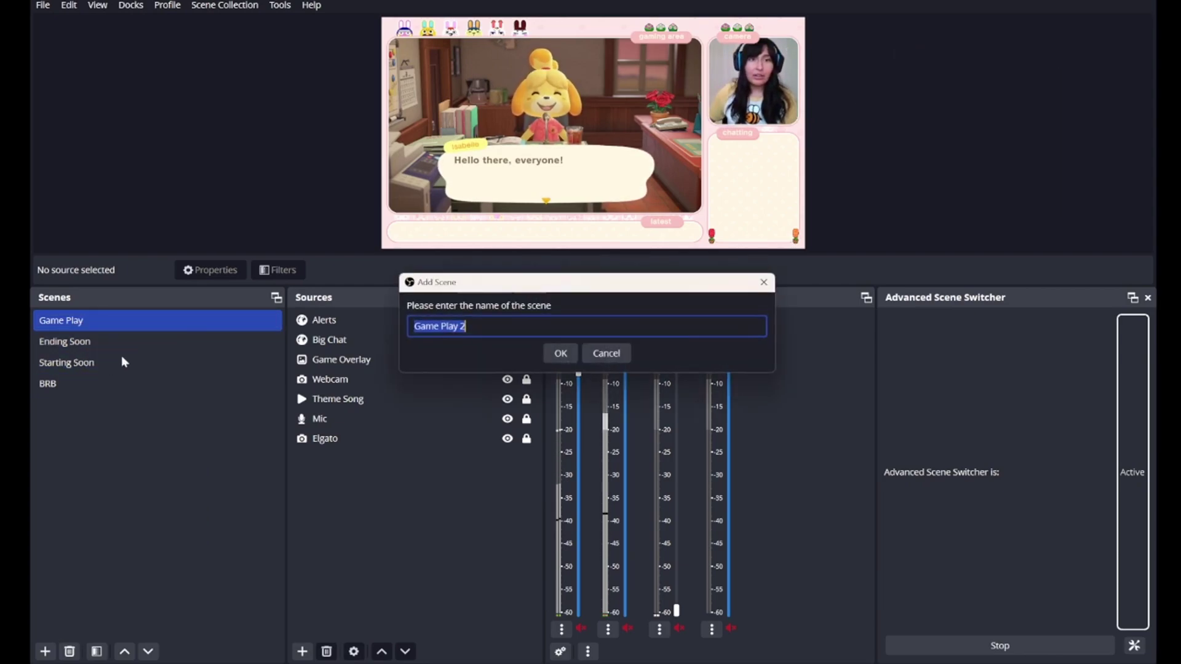
{"action": "type", "text": "Just Chatting"}
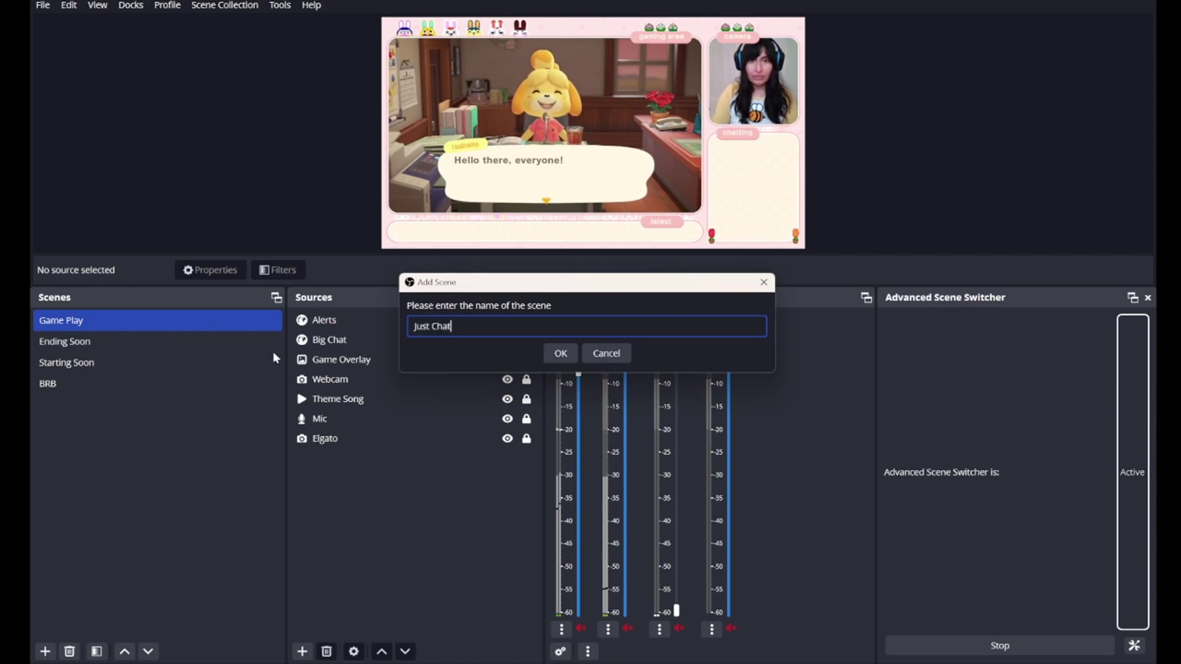
{"action": "left_click", "coordinate": [556, 355]}
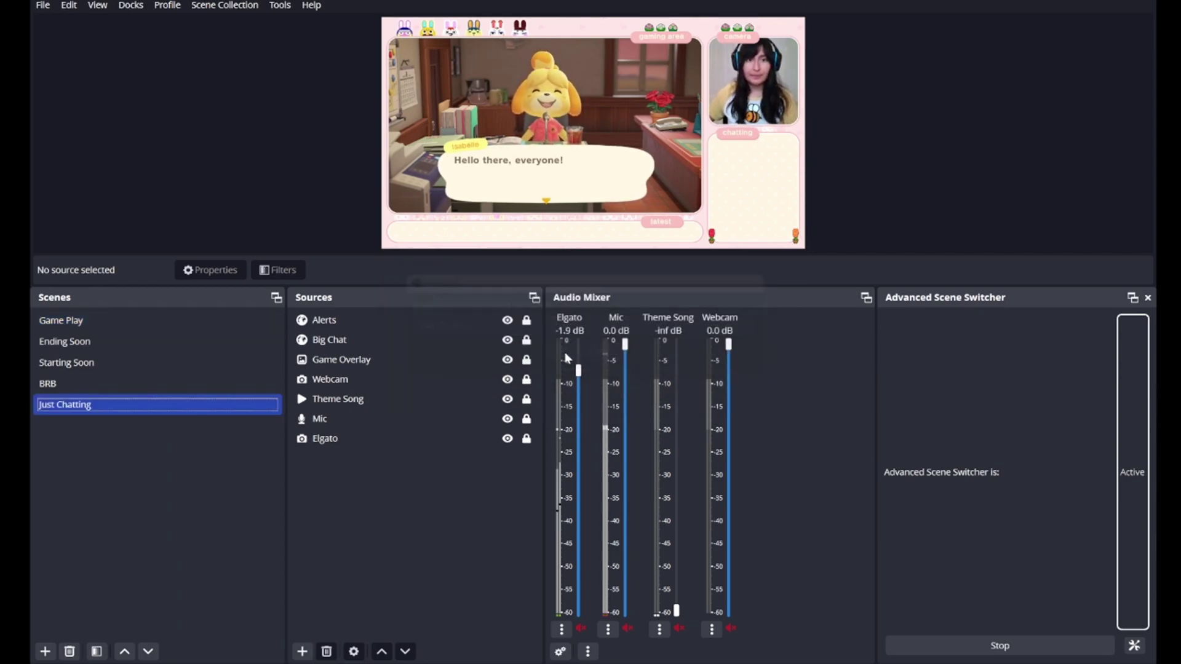
- Switch to the Just Chatting scene and check its Elgato webcam source
{"action": "left_click", "coordinate": [139, 405]}
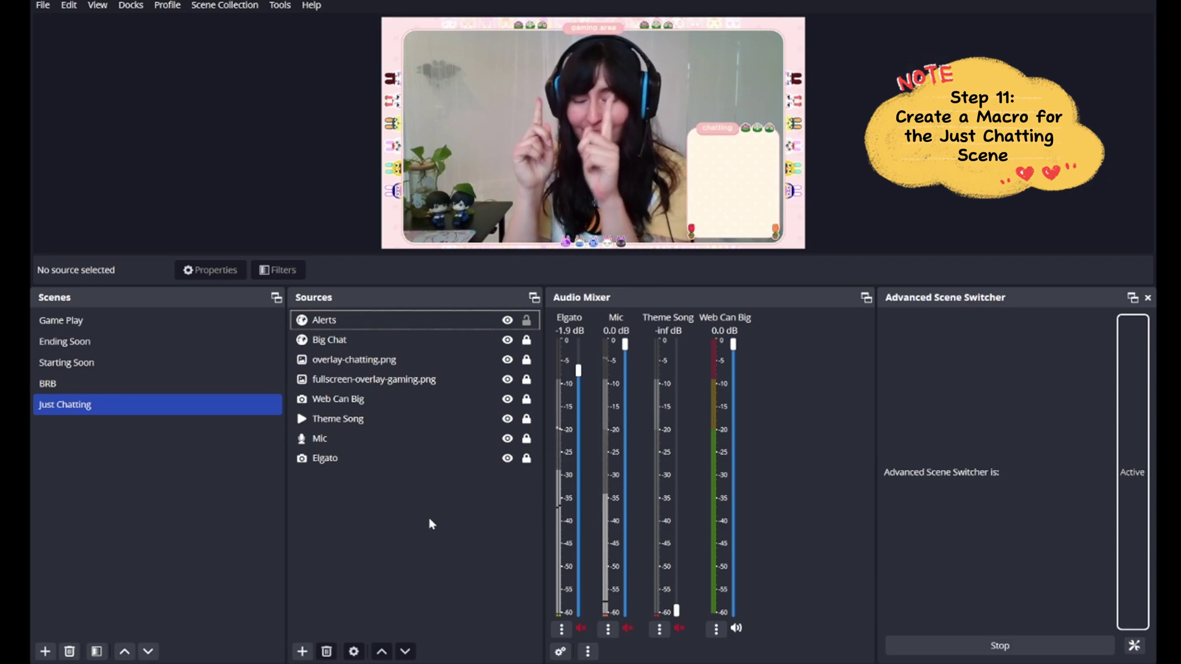
{"action": "left_click", "coordinate": [497, 465]}
{"action": "left_click", "coordinate": [498, 472]}
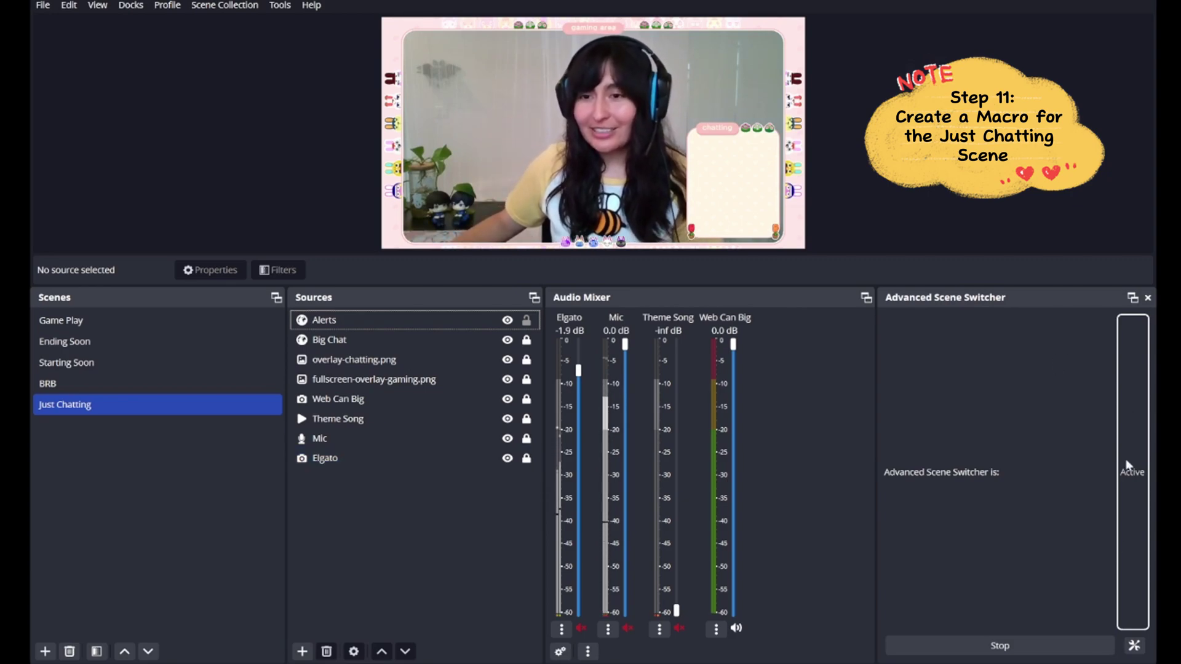
- Open Advanced Scene Switcher and duplicate the Game Play macro as Just Chatting
{"action": "left_click", "coordinate": [1134, 650]}
{"action": "left_click_drag", "start_coordinate": [593, 137], "coordinate": [499, 32]}
{"action": "left_click_drag", "start_coordinate": [827, 423], "coordinate": [896, 609]}
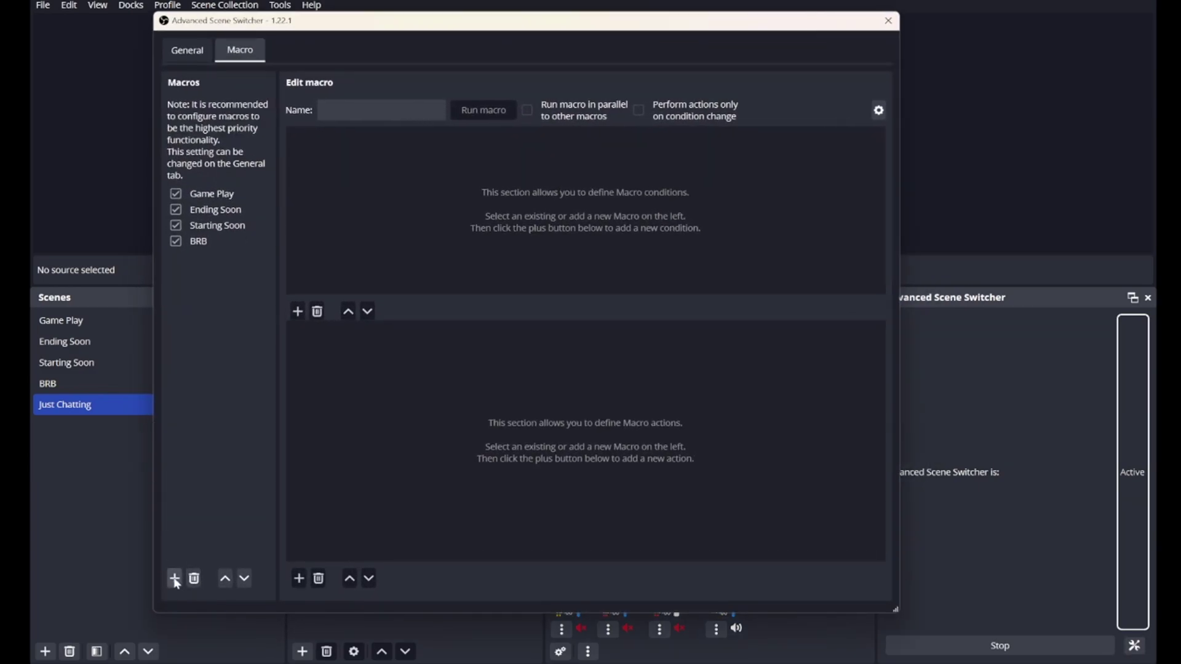
{"action": "right_click", "coordinate": [212, 194]}
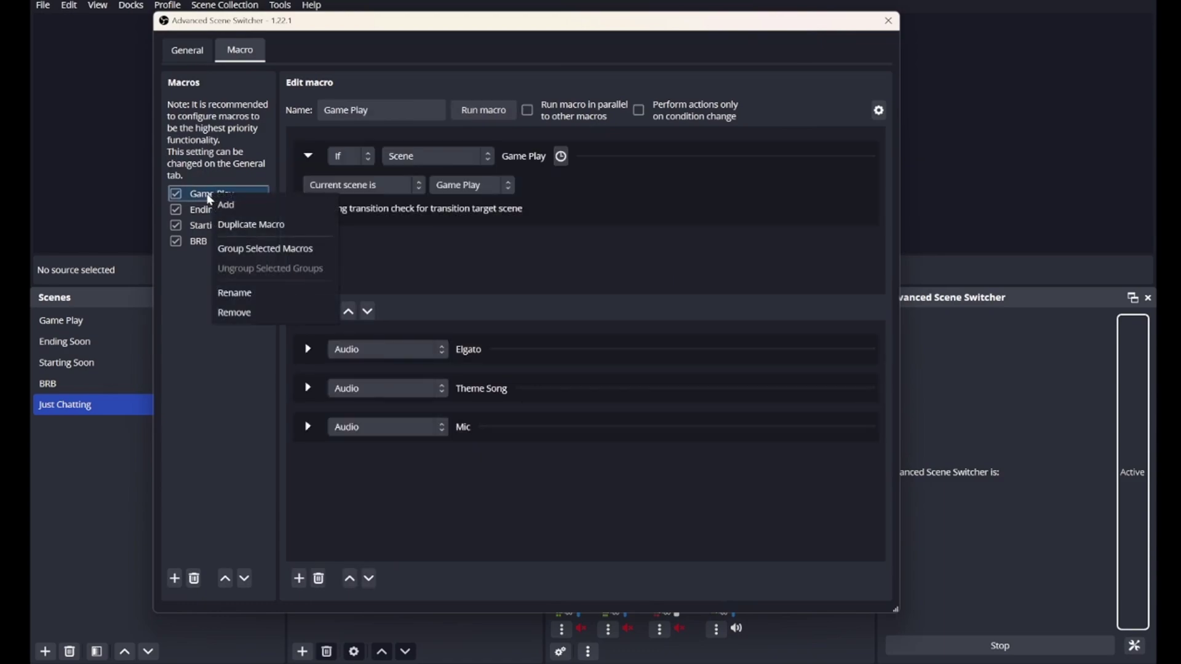
{"action": "left_click", "coordinate": [243, 226]}
{"action": "type", "text": "Just Chatting"}
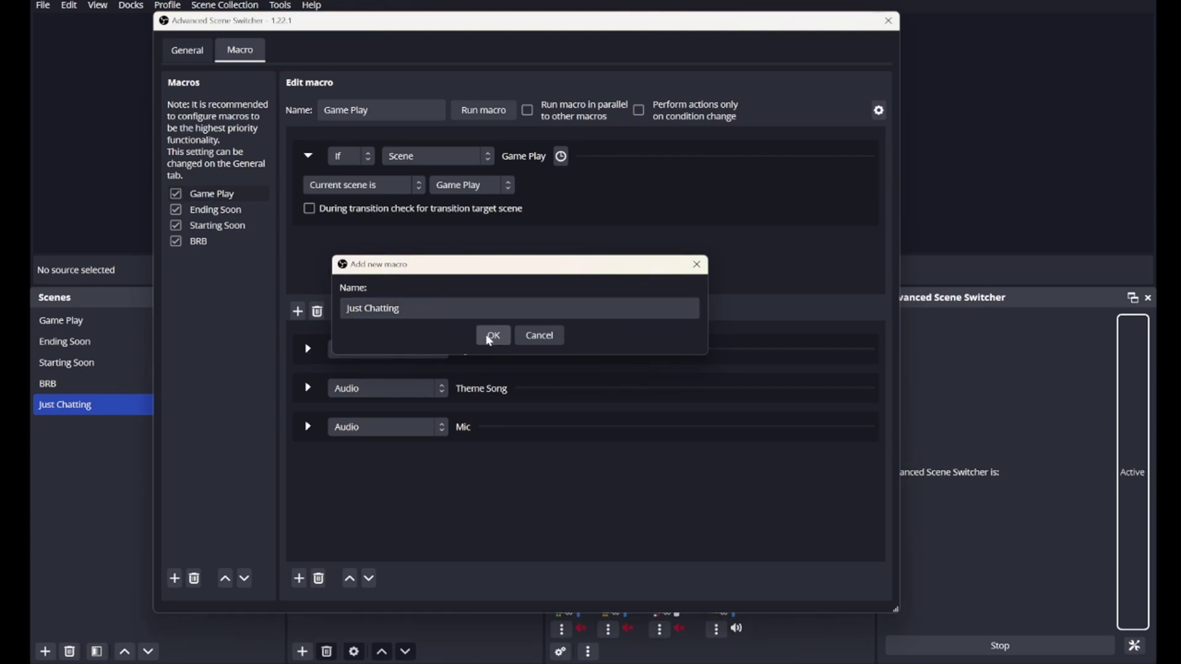
{"action": "left_click", "coordinate": [494, 335]}
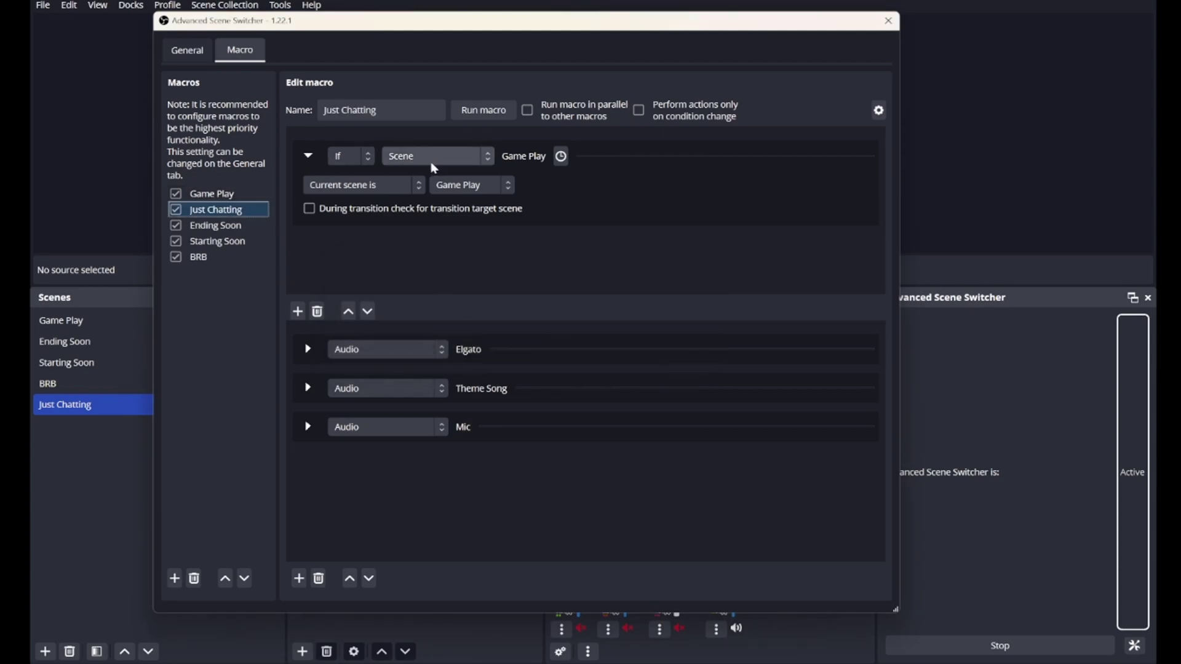
- Trigger the macro on the Just Chatting scene and set Elgato's fade volume to 0%
{"action": "left_click", "coordinate": [472, 185]}
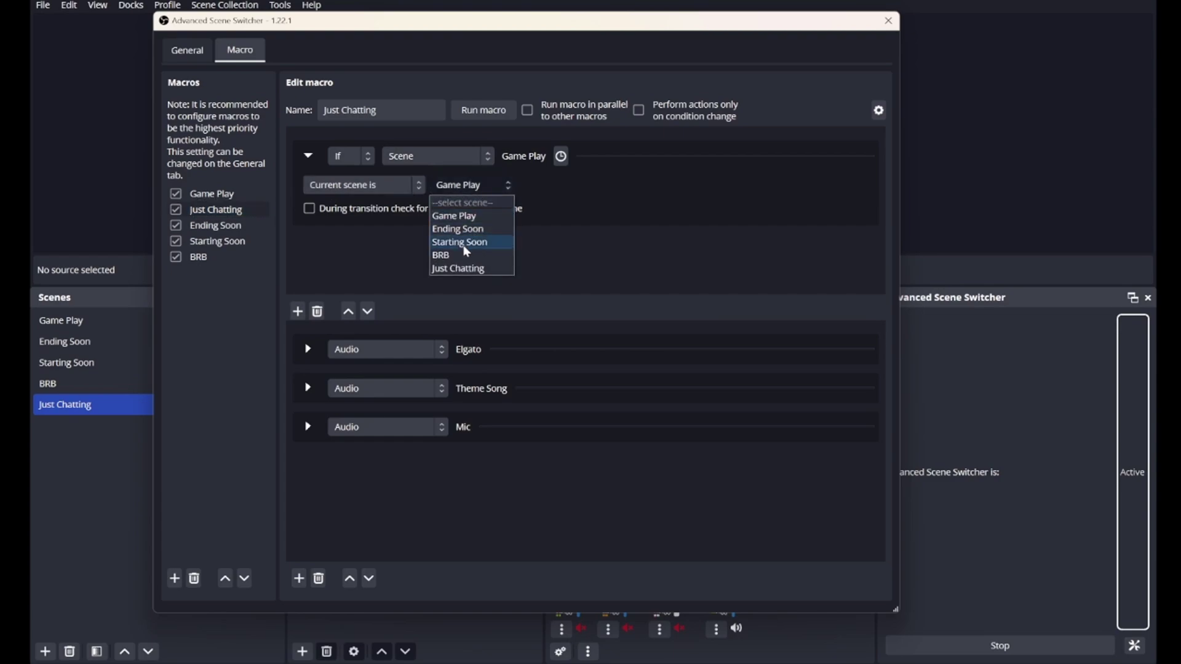
{"action": "left_click", "coordinate": [455, 268]}
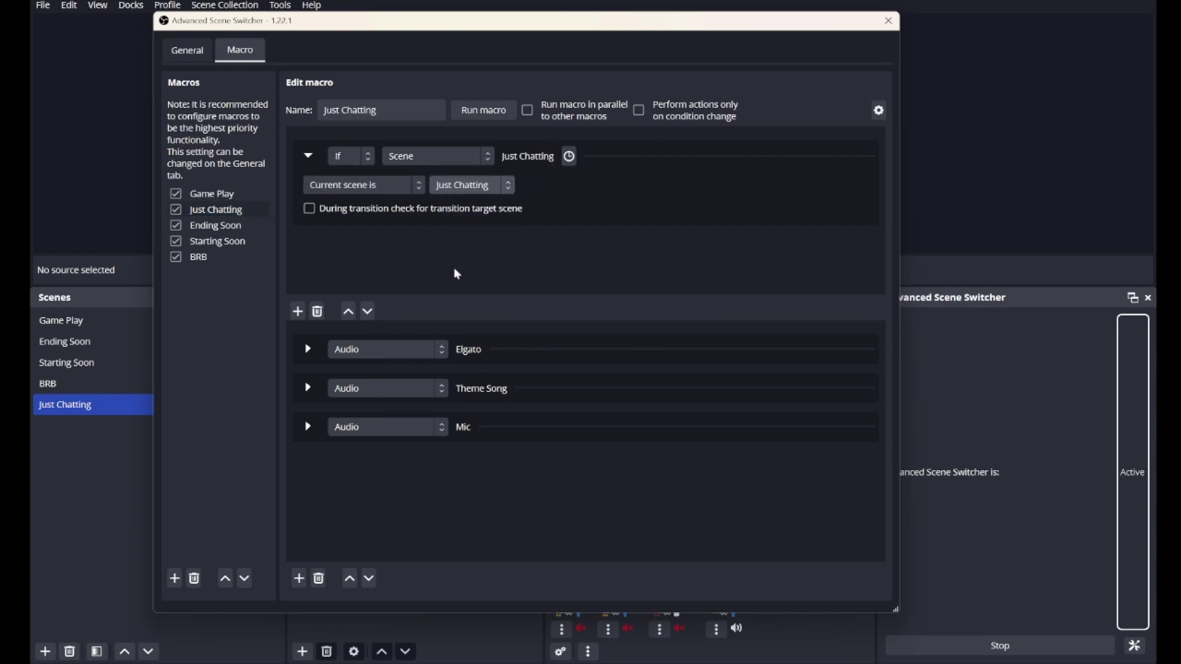
{"action": "left_click", "coordinate": [307, 349]}
{"action": "left_click", "coordinate": [522, 378]}
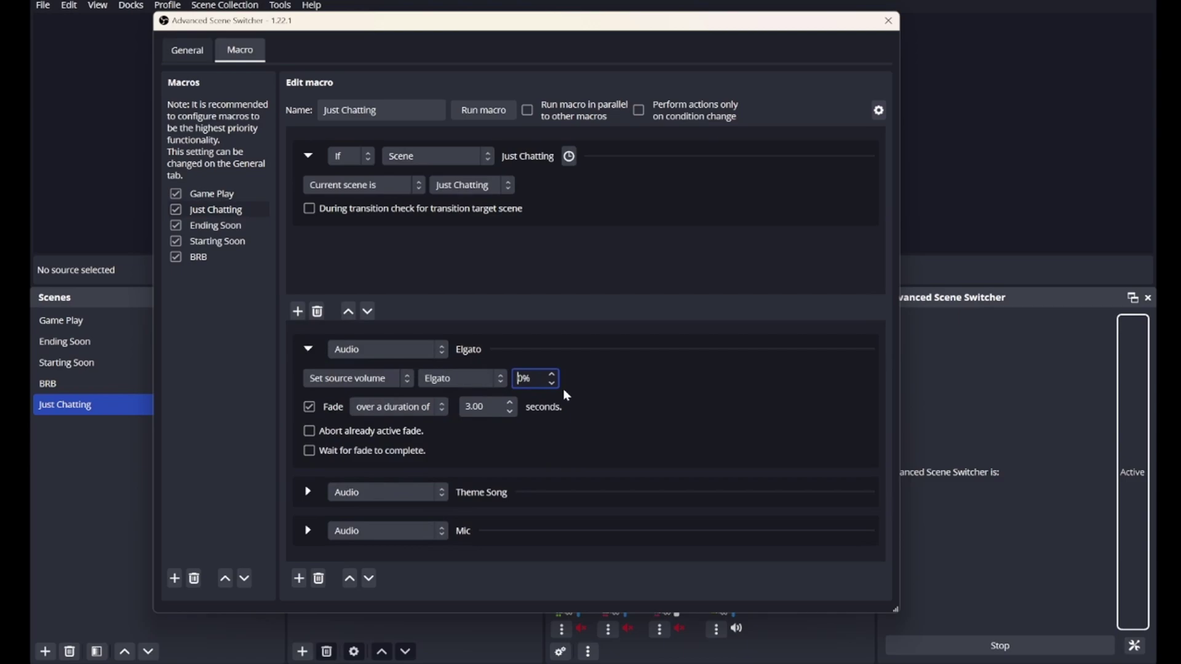
{"action": "left_click", "coordinate": [583, 392]}
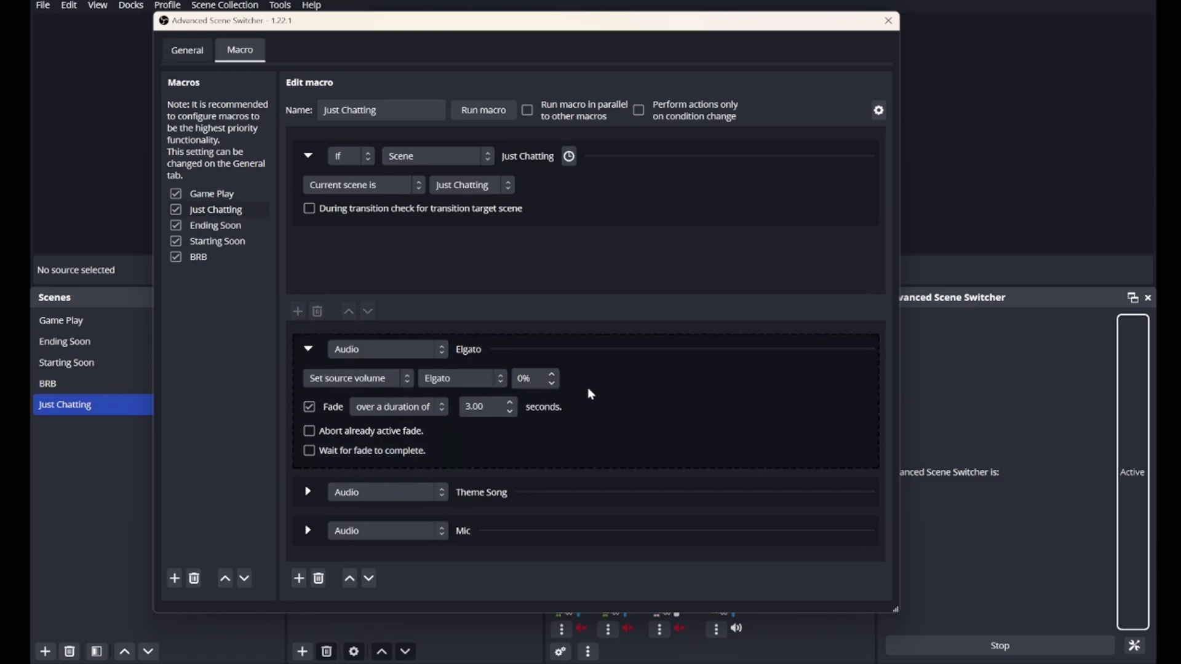
- Confirm Theme Song fades to 7% and Mic to 100%, then close the switcher
{"action": "left_click", "coordinate": [309, 350]}
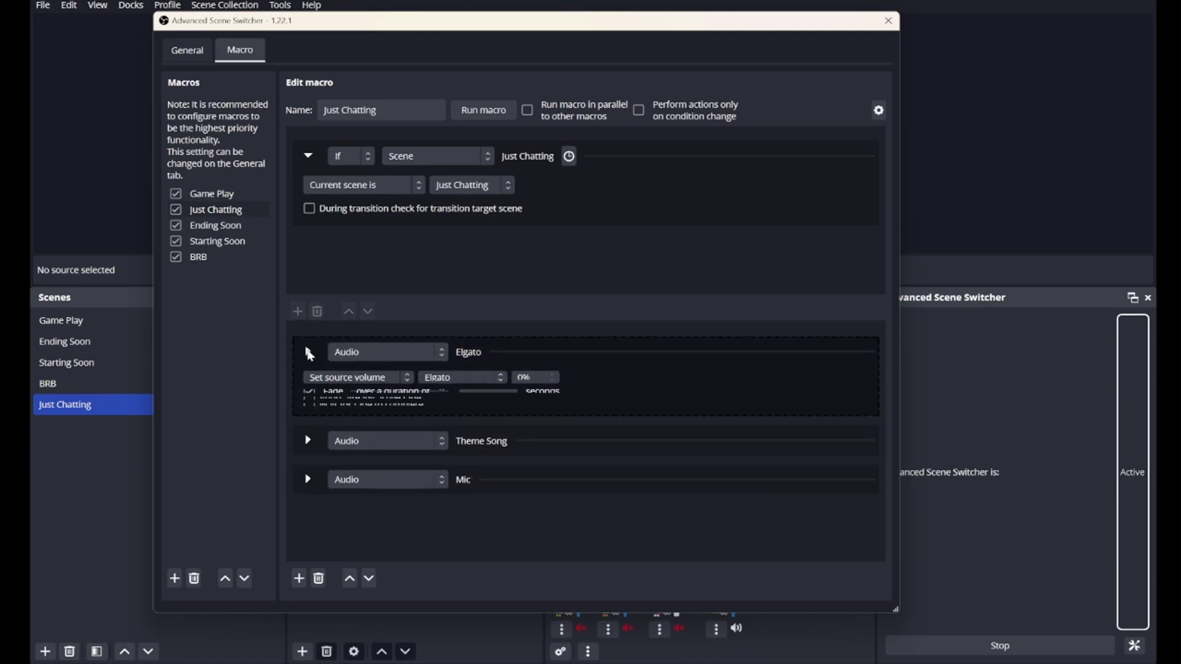
{"action": "left_click", "coordinate": [308, 389]}
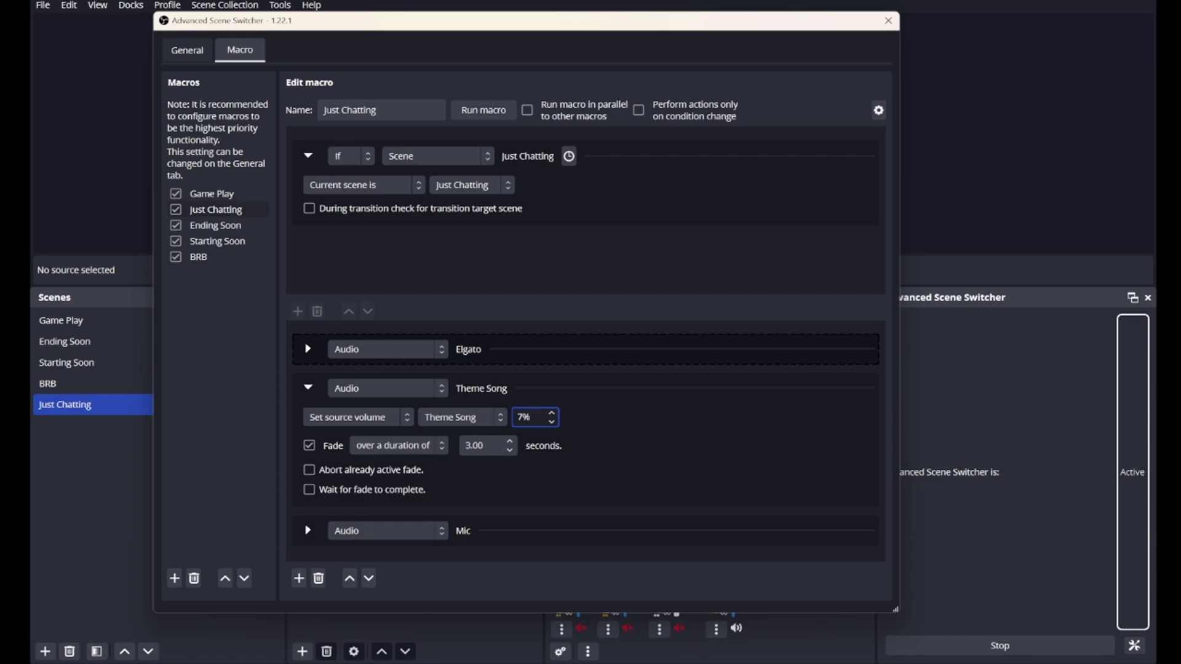
{"action": "left_click", "coordinate": [307, 388]}
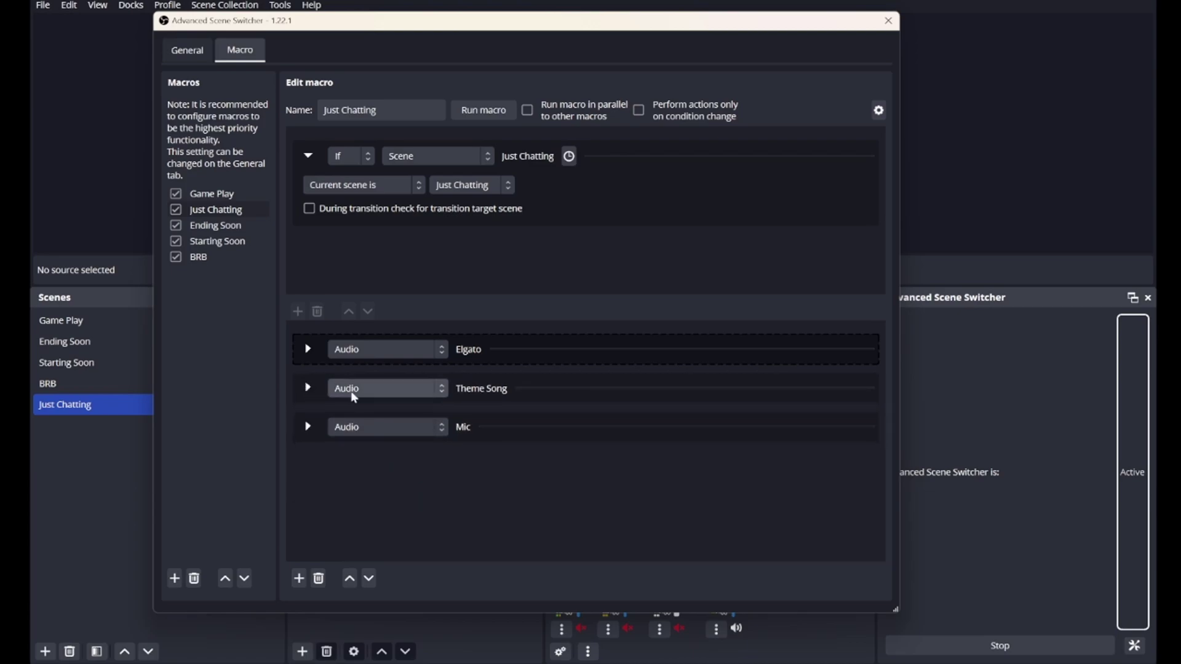
{"action": "left_click", "coordinate": [308, 428]}
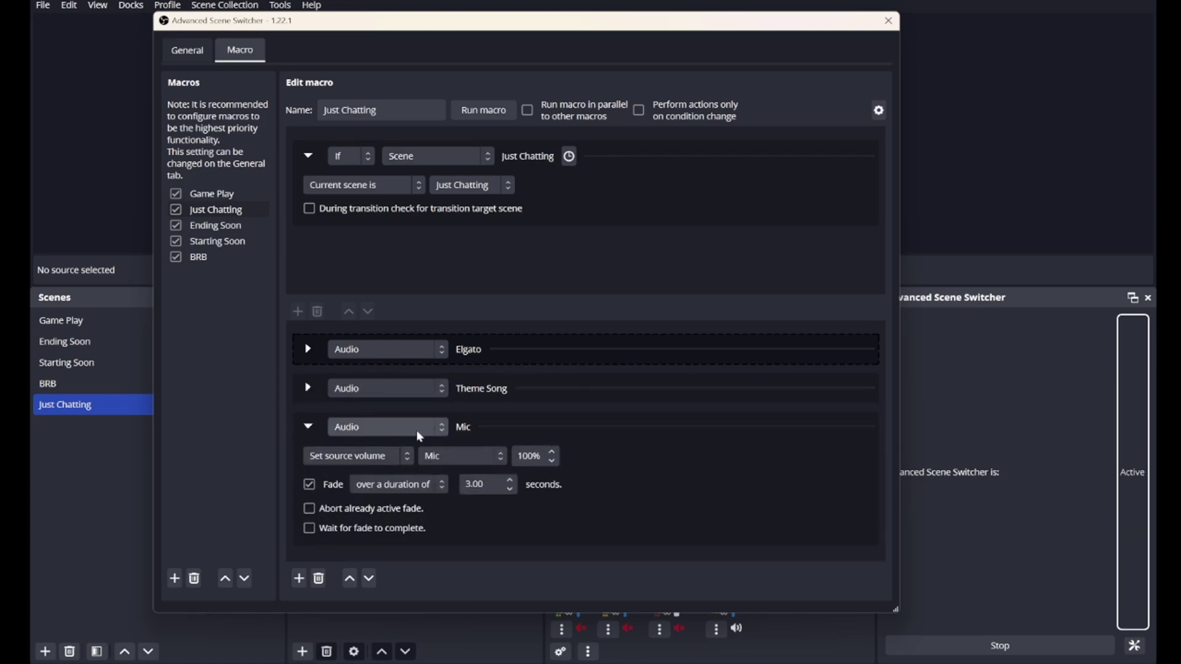
{"action": "left_click", "coordinate": [307, 428]}
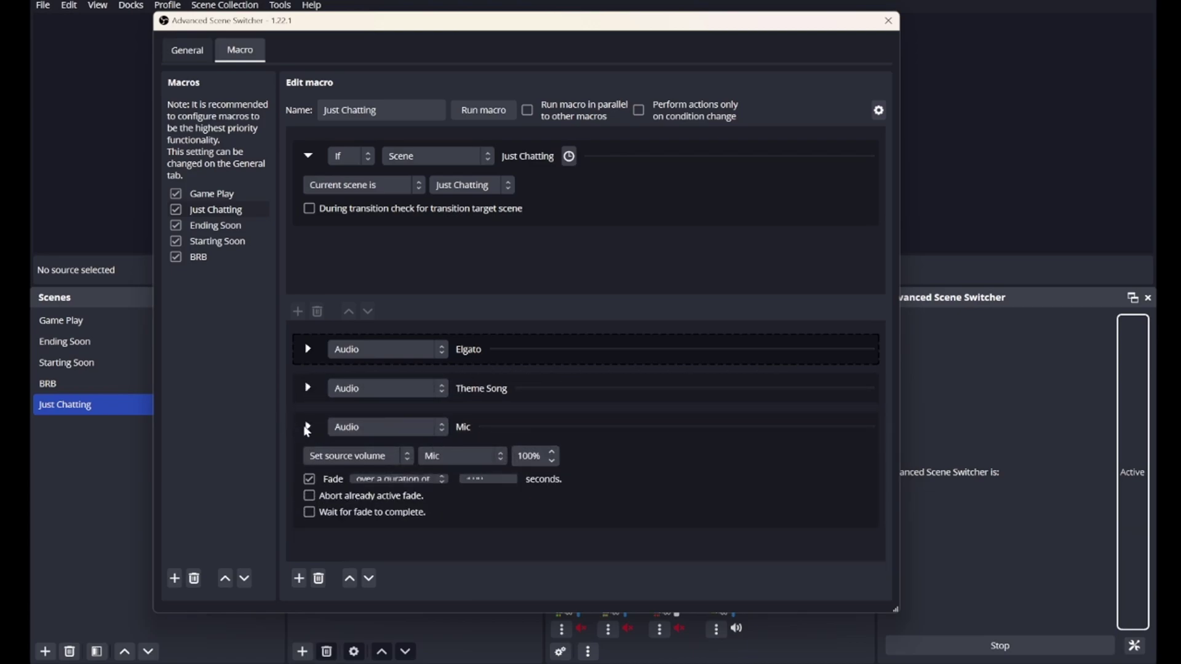
{"action": "left_click", "coordinate": [889, 22]}
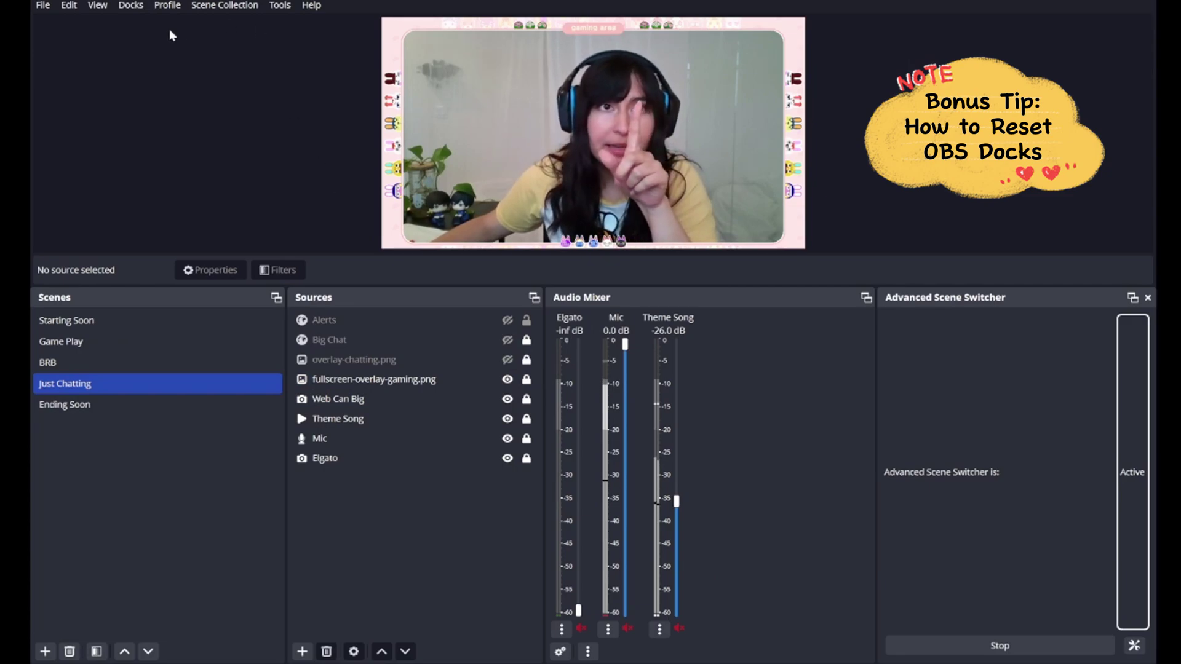
- Reset the docks to the default layout via Docks > Reset Docks and confirm
{"action": "left_click", "coordinate": [131, 5]}
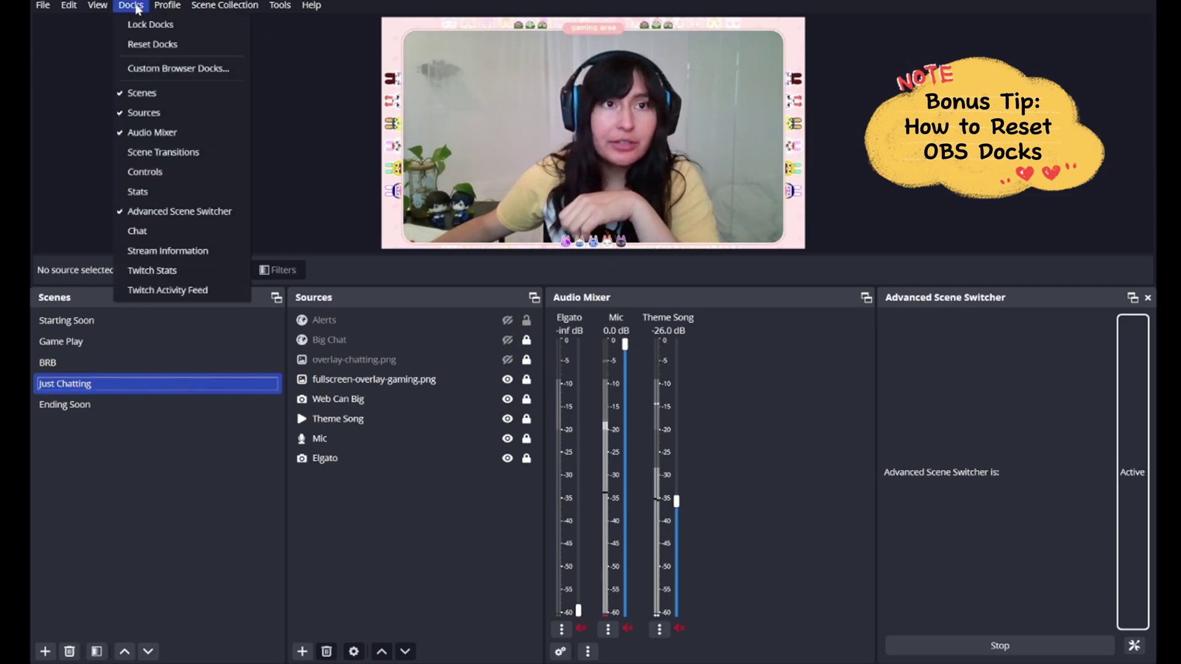
{"action": "left_click", "coordinate": [152, 46]}
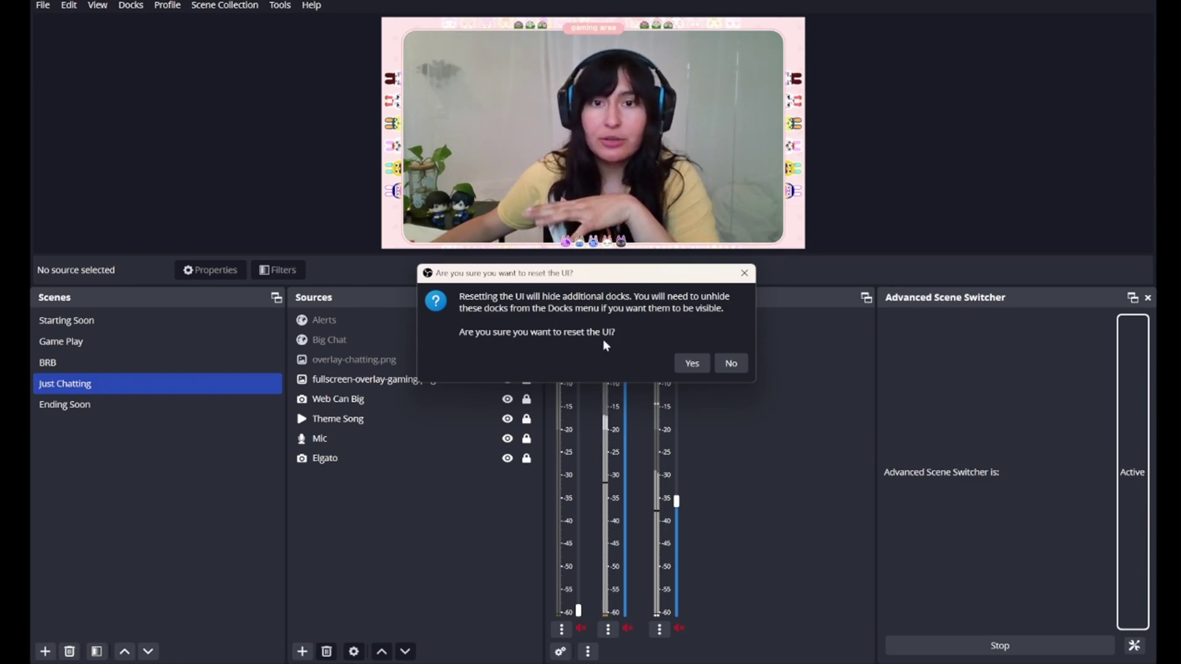
{"action": "left_click", "coordinate": [690, 363]}
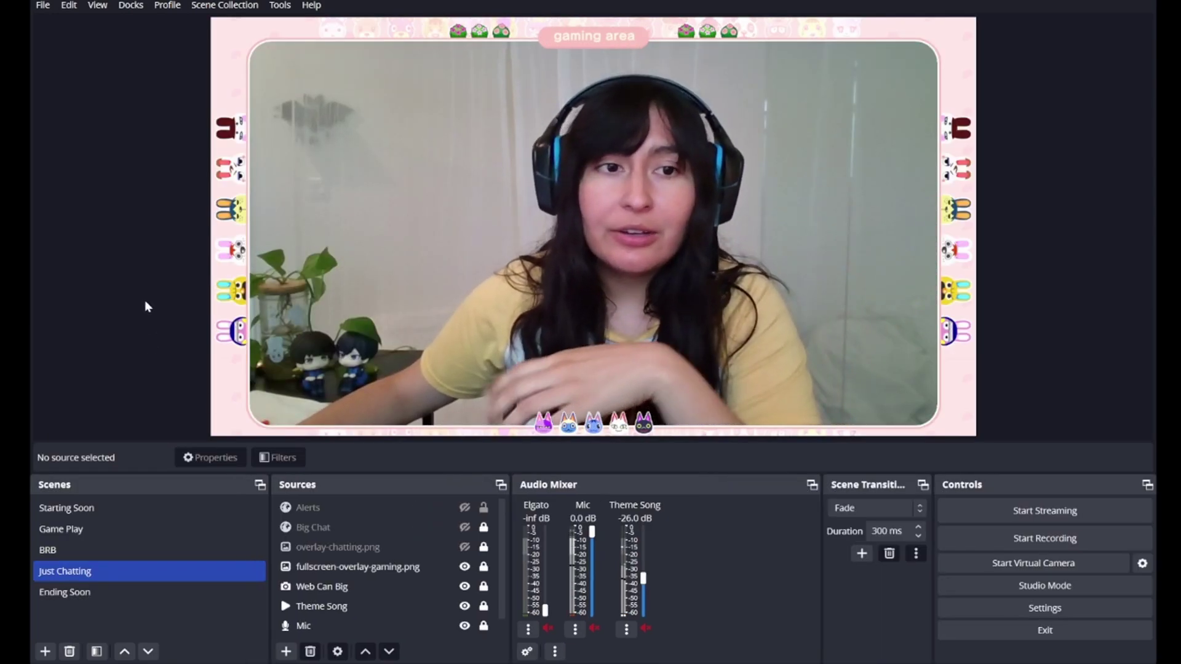